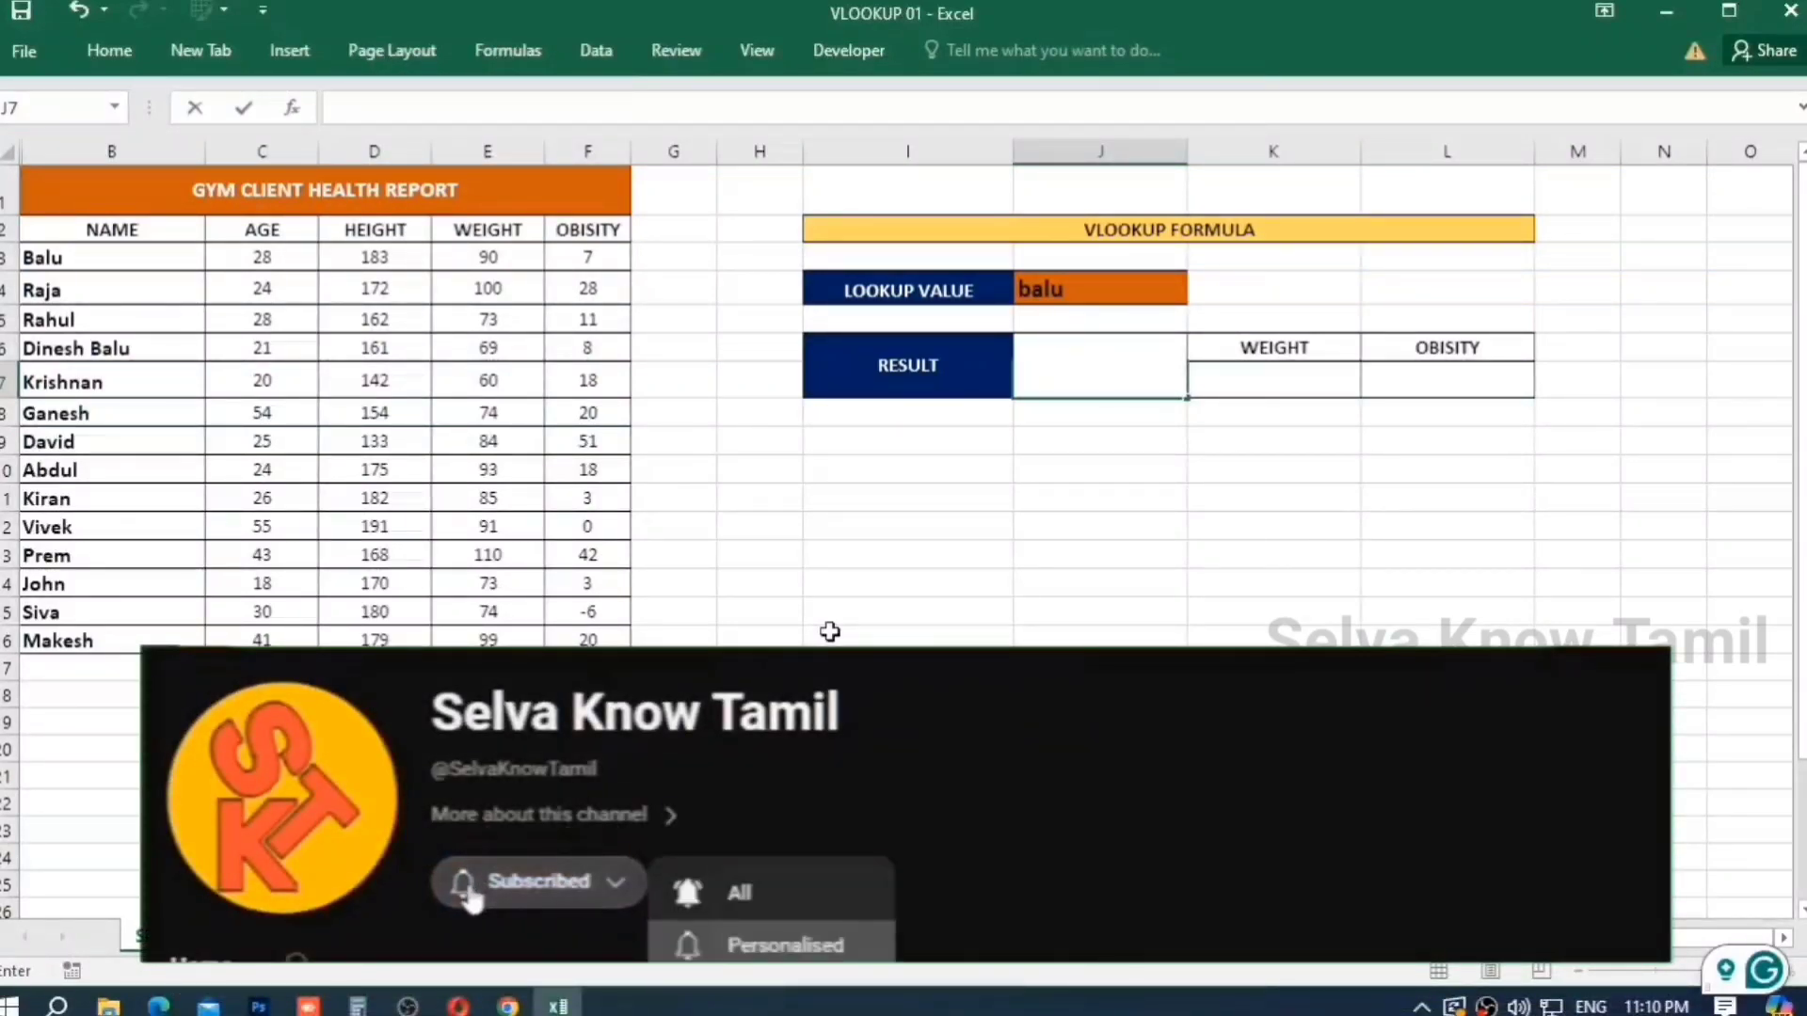
click(926, 638)
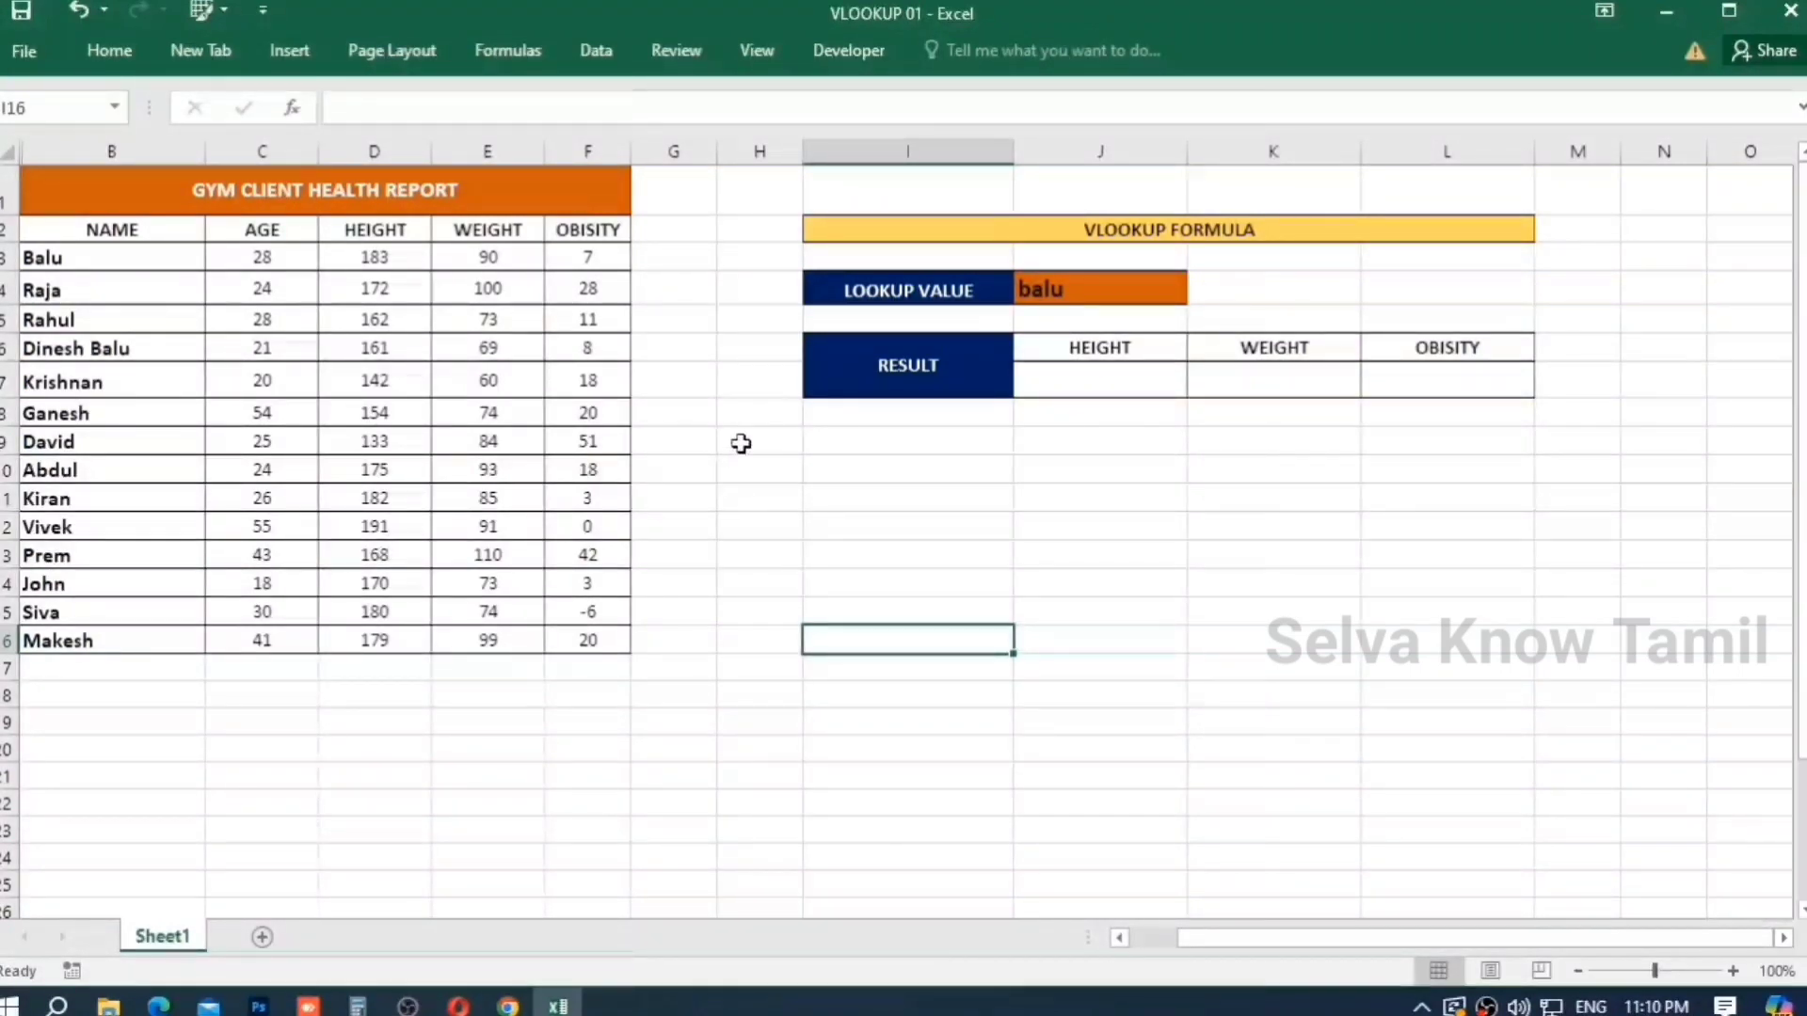
click(406, 186)
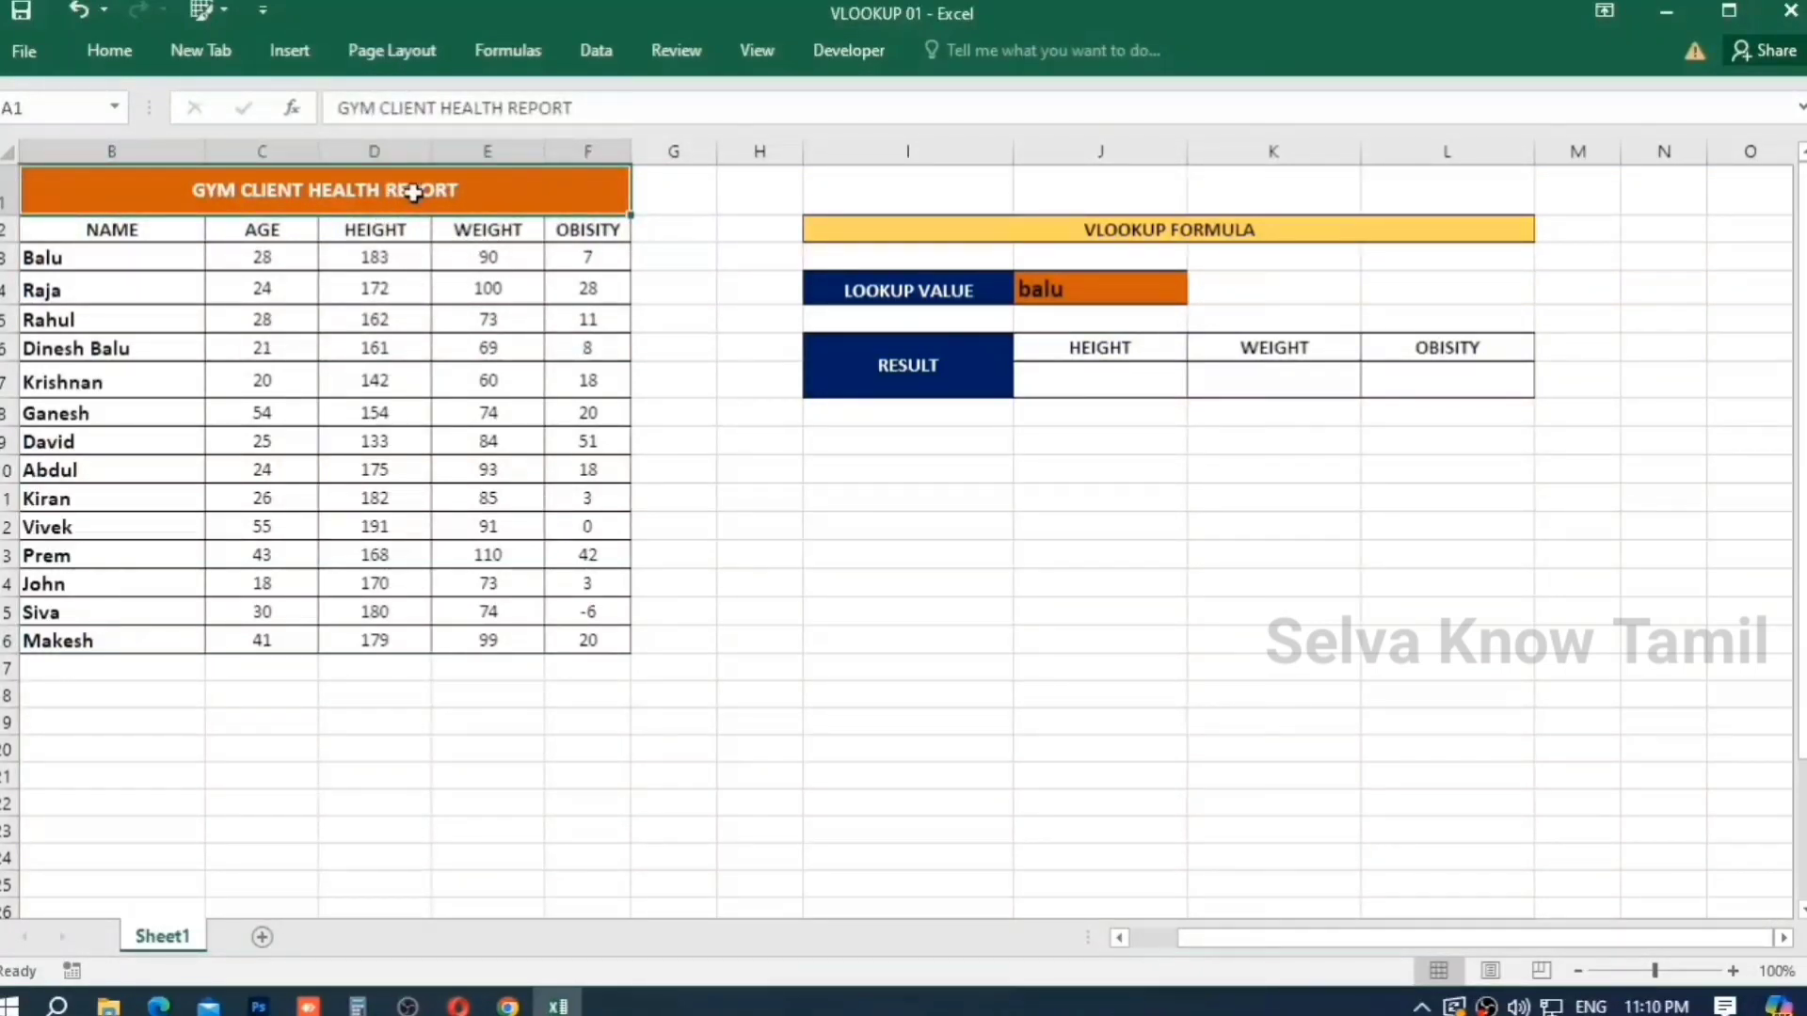
drag(414, 193, 387, 641)
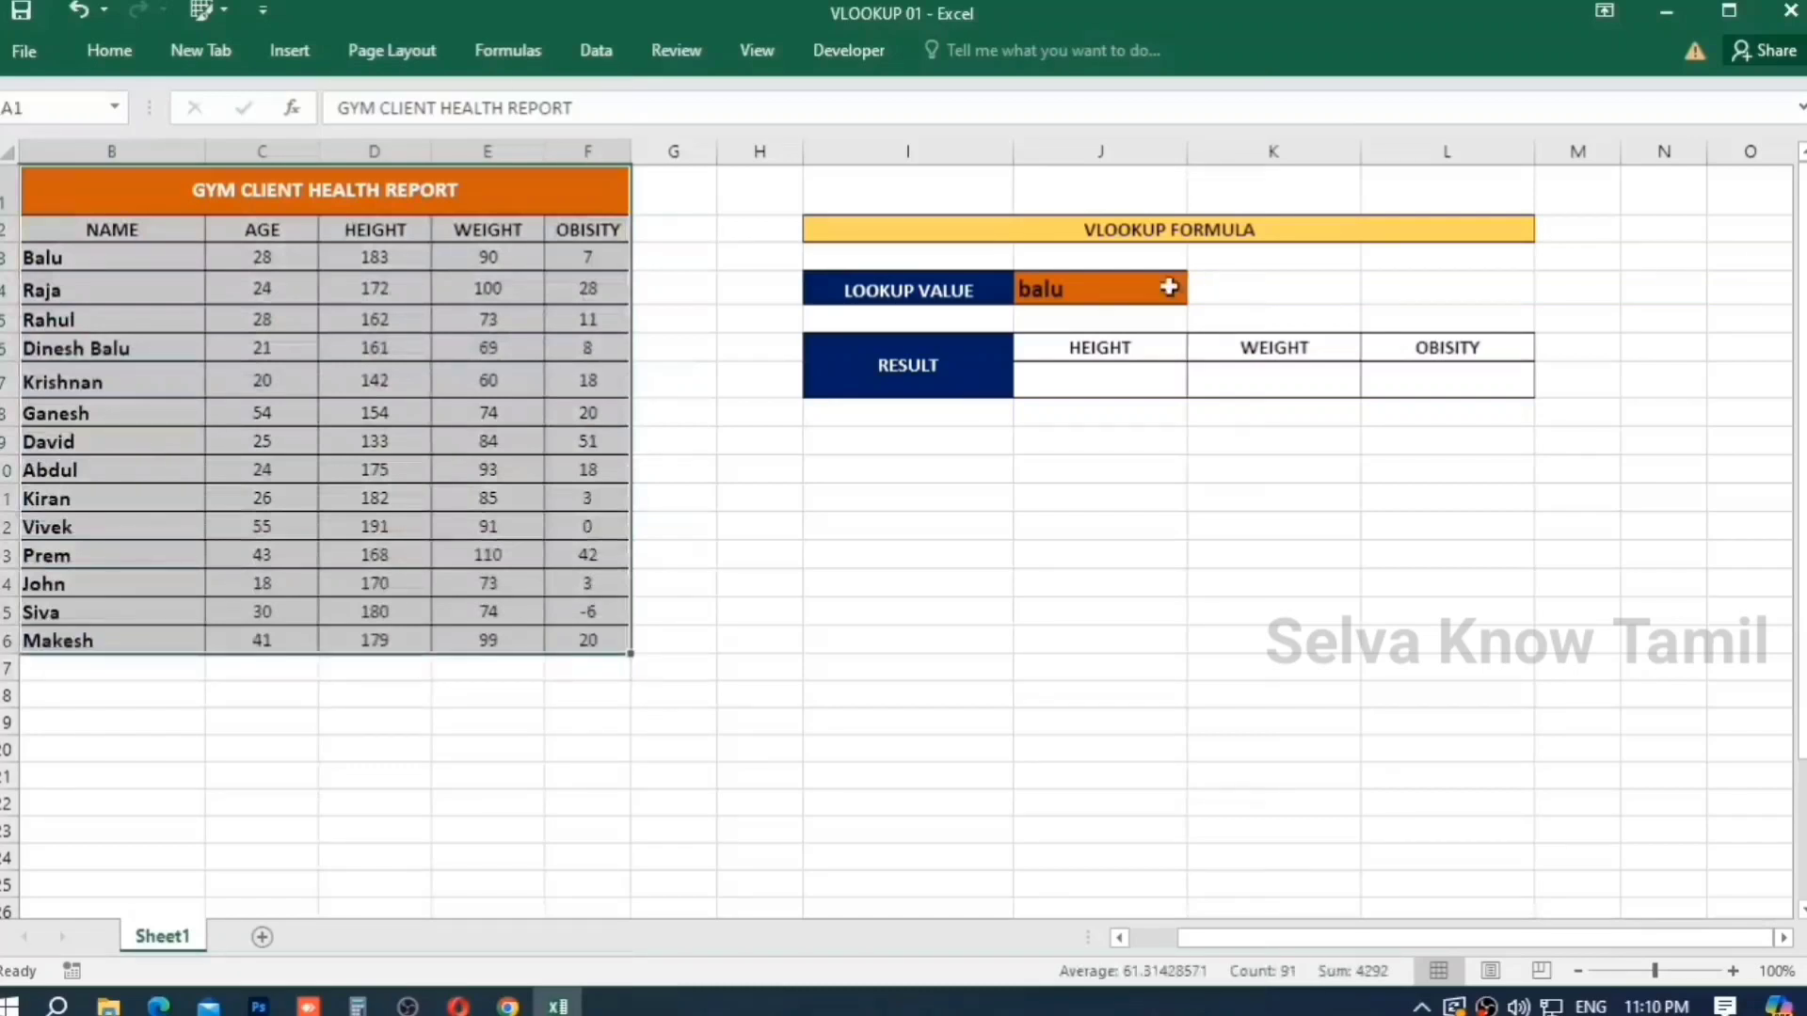
click(1169, 288)
Enter the formula =VLOOKUP(J4,B3:F16,3,FALSE) in J7 under HEIGHT to find the client's height by exact match.
click(1115, 384)
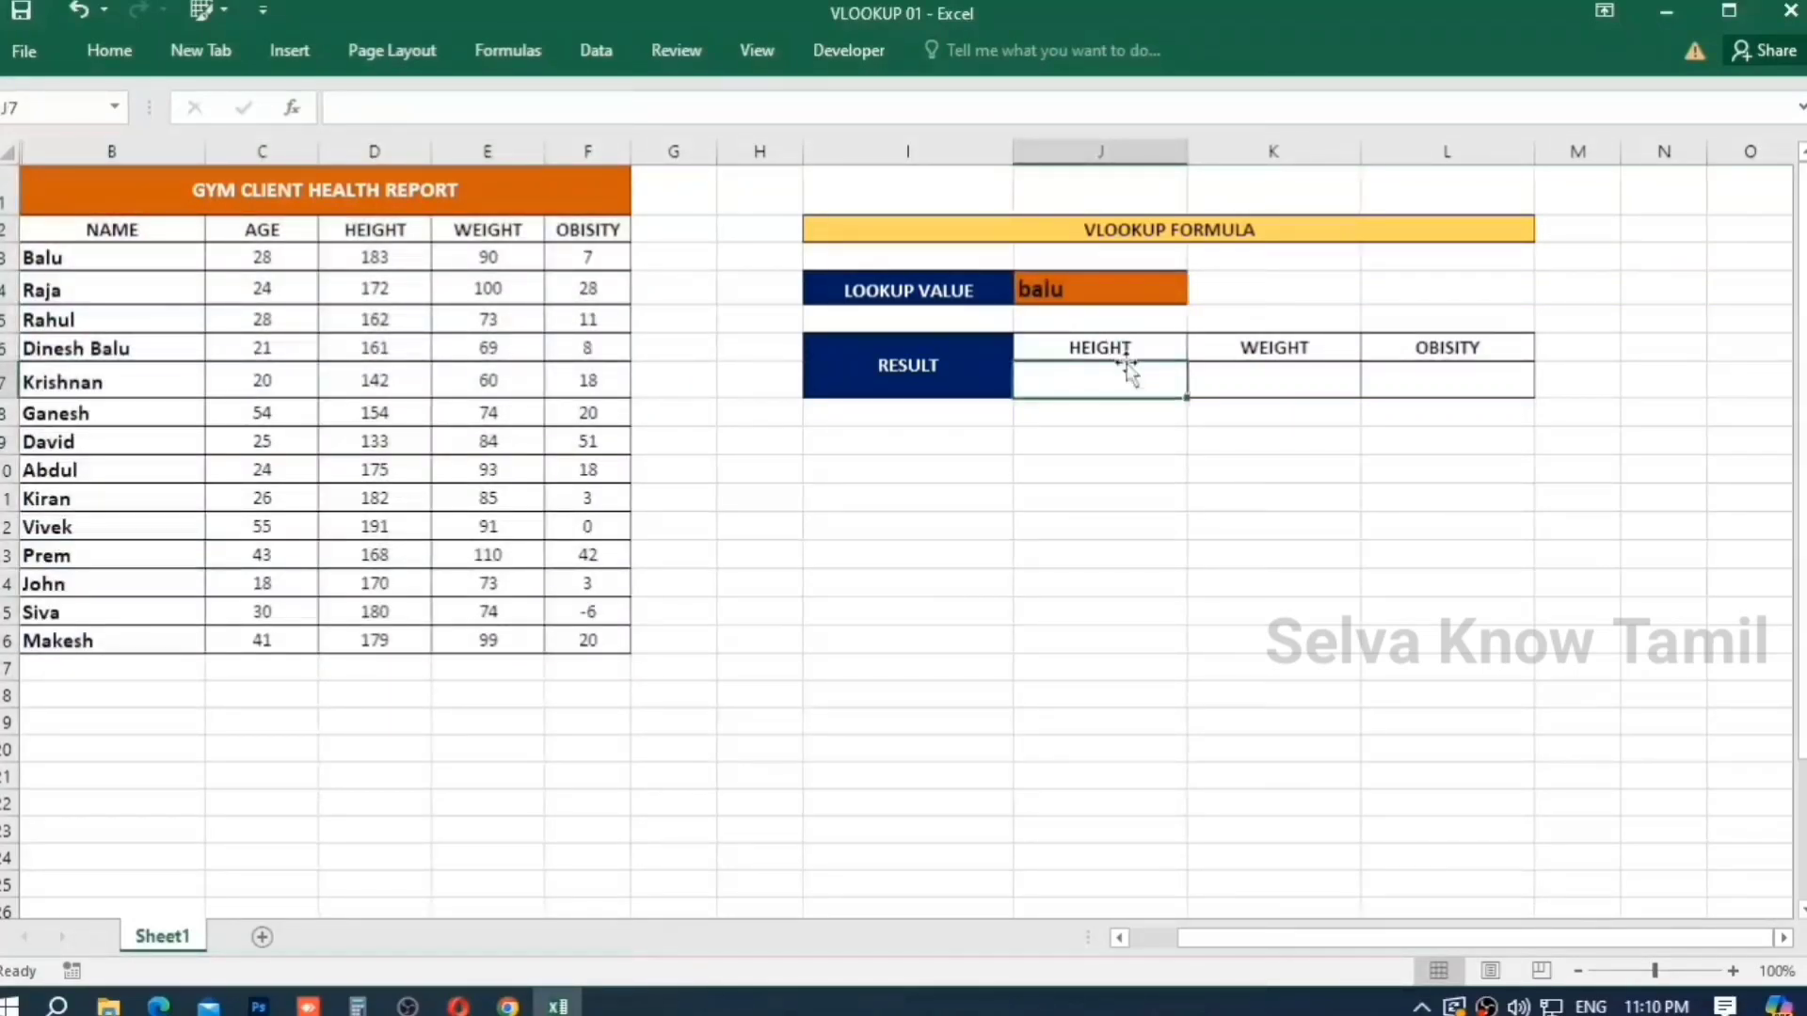
text(=VLOO)
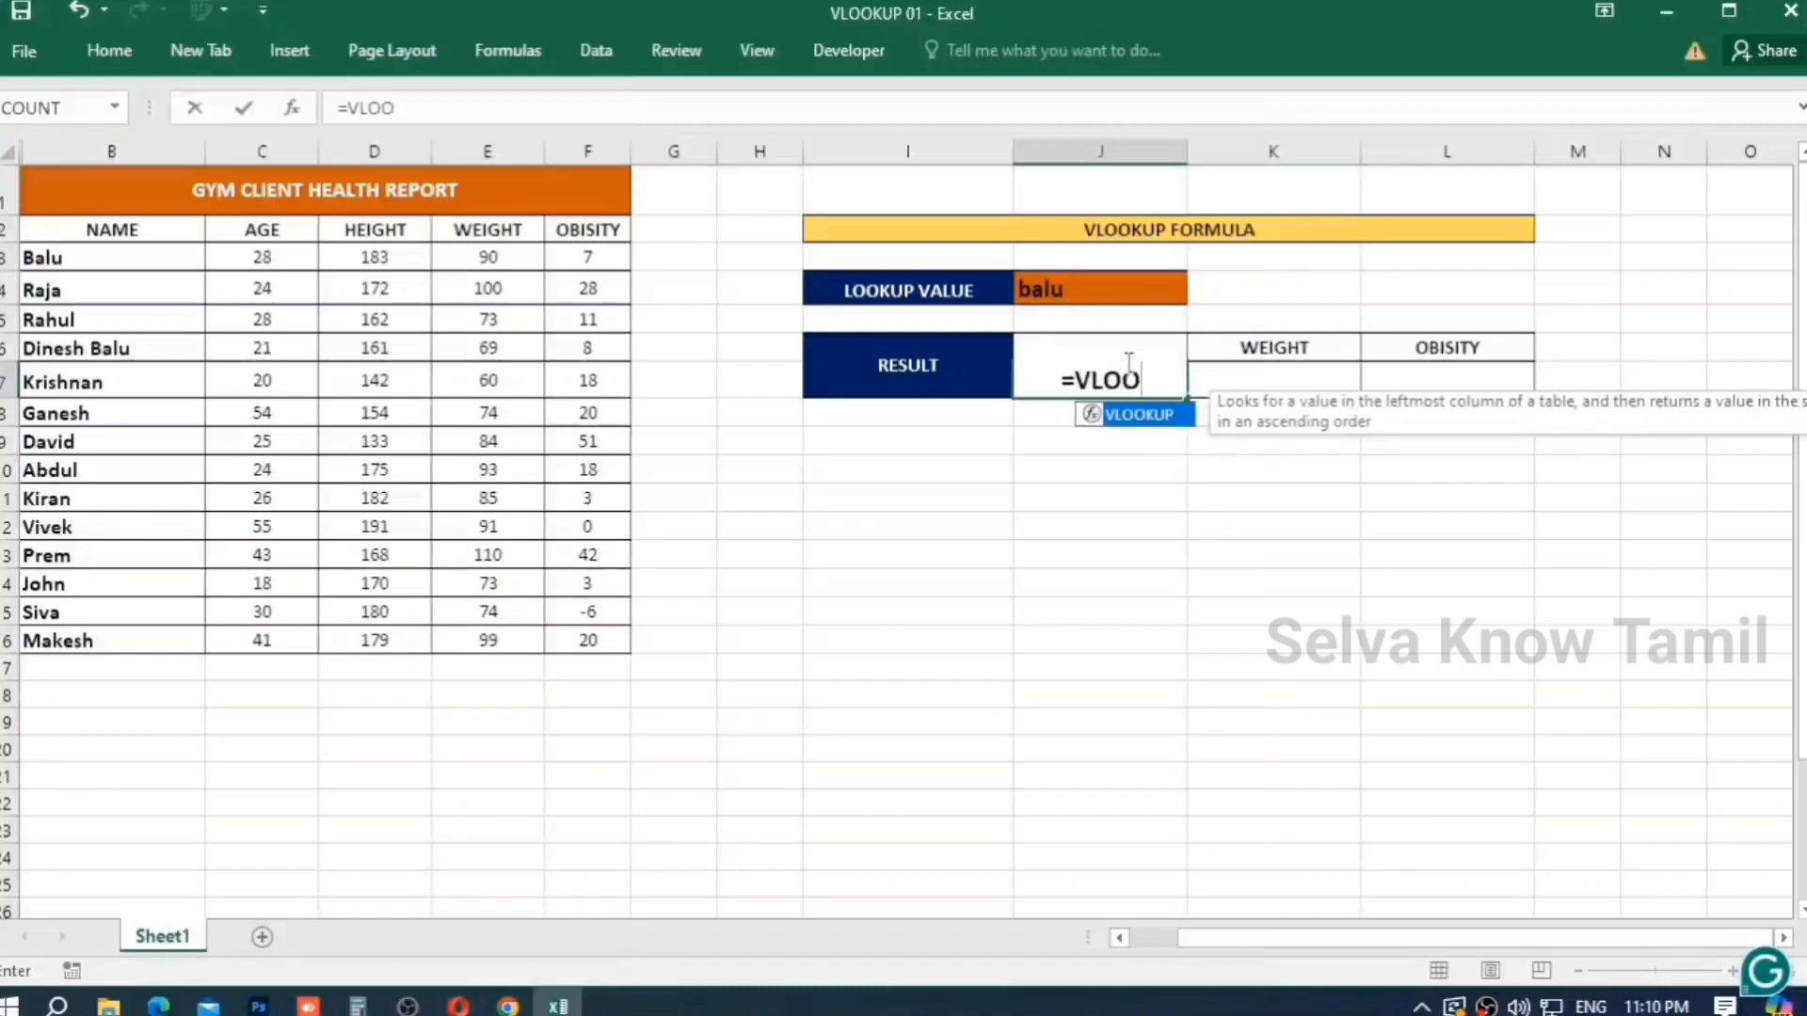
key(Tab)
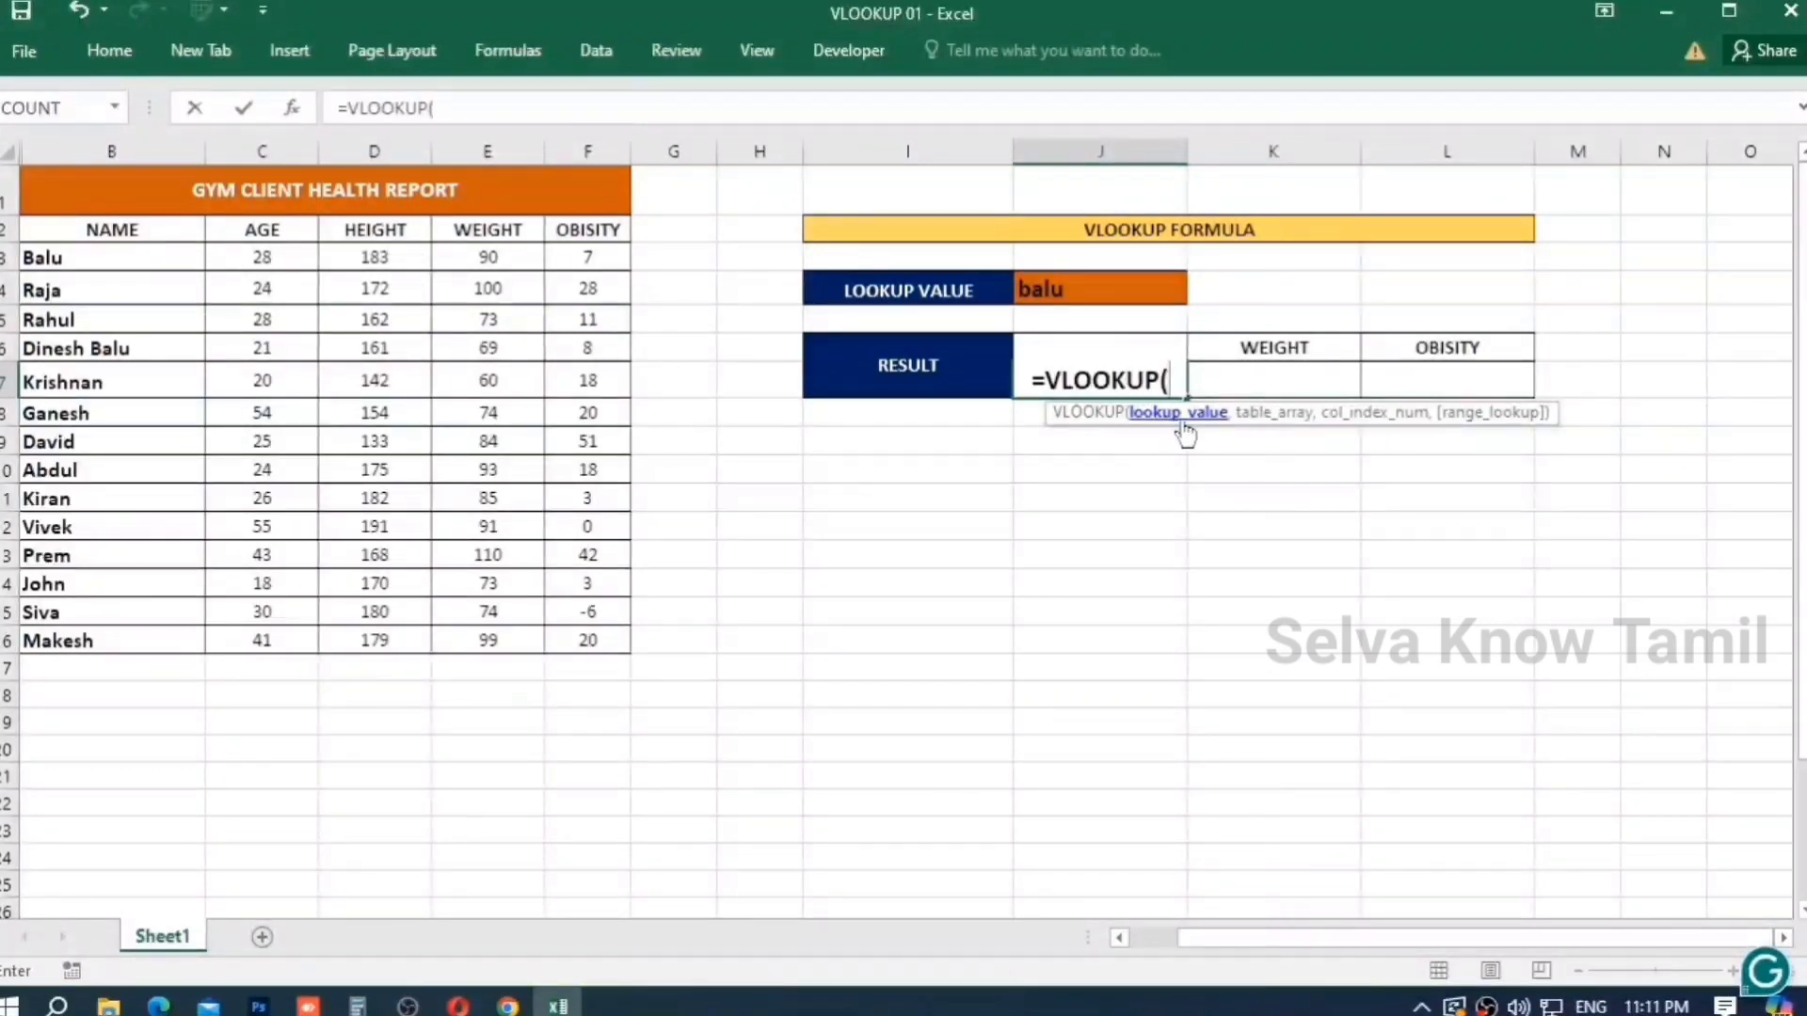
click(1095, 293)
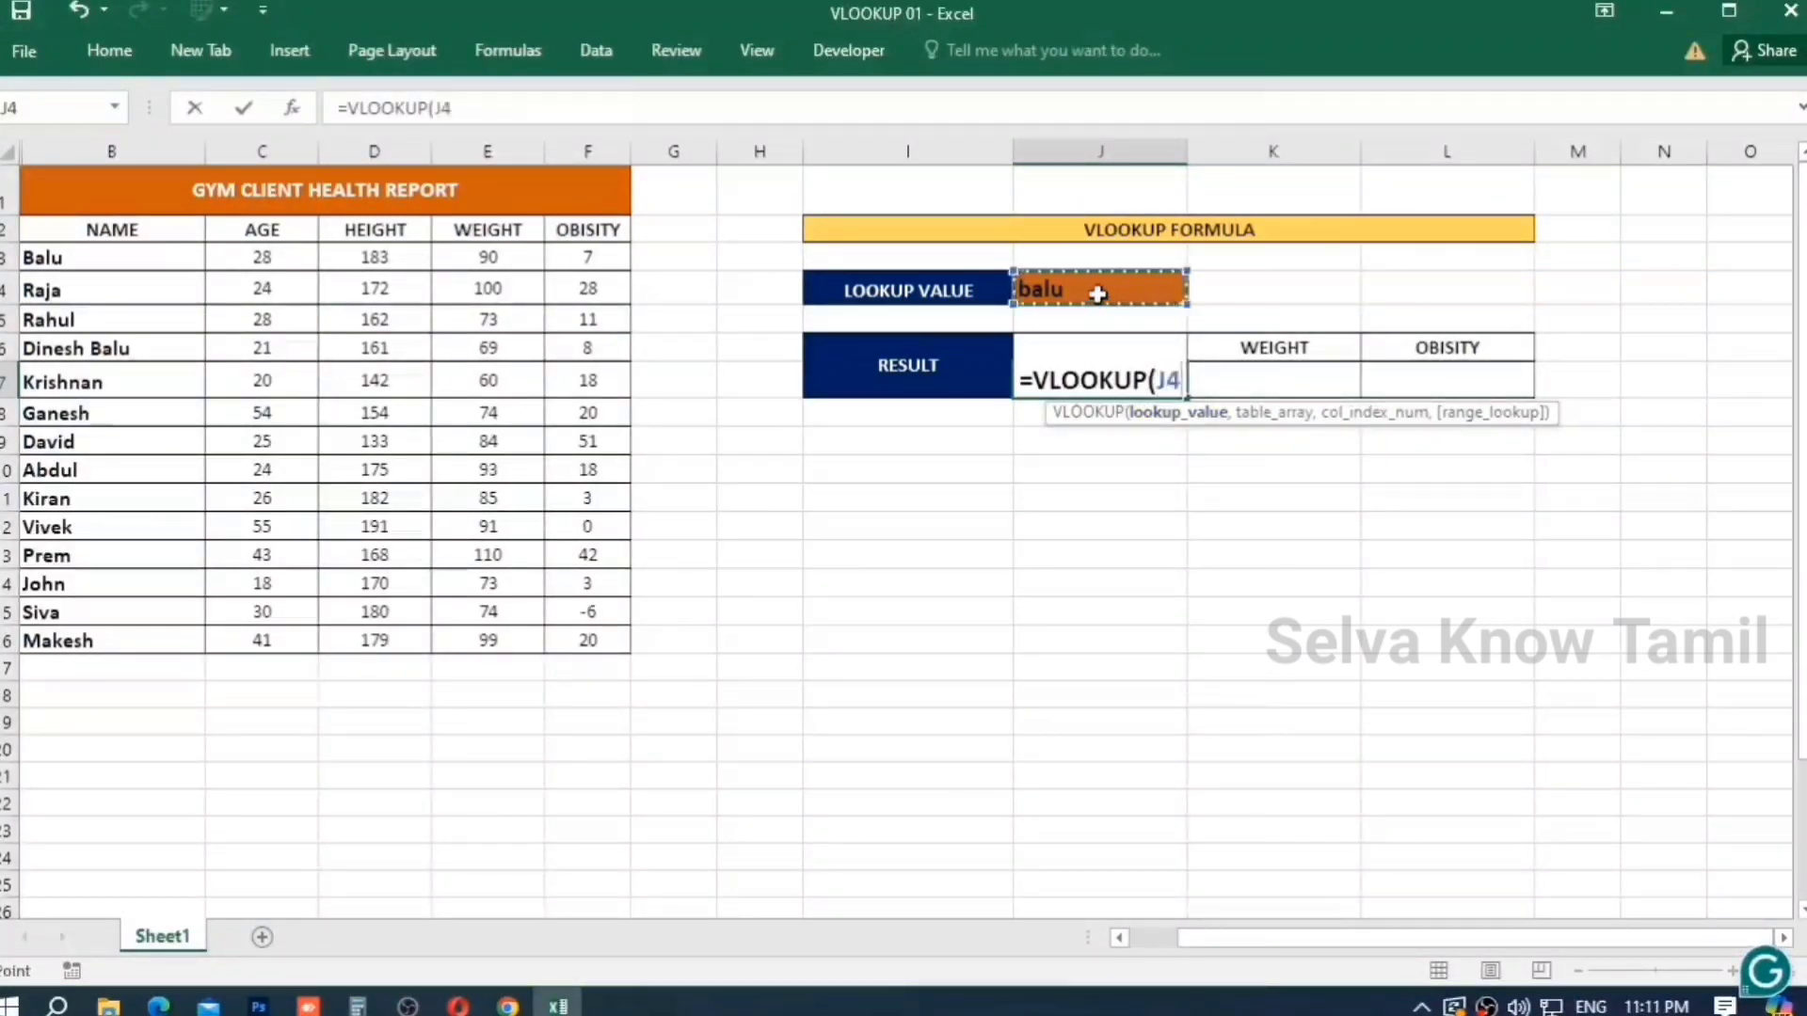
text(,)
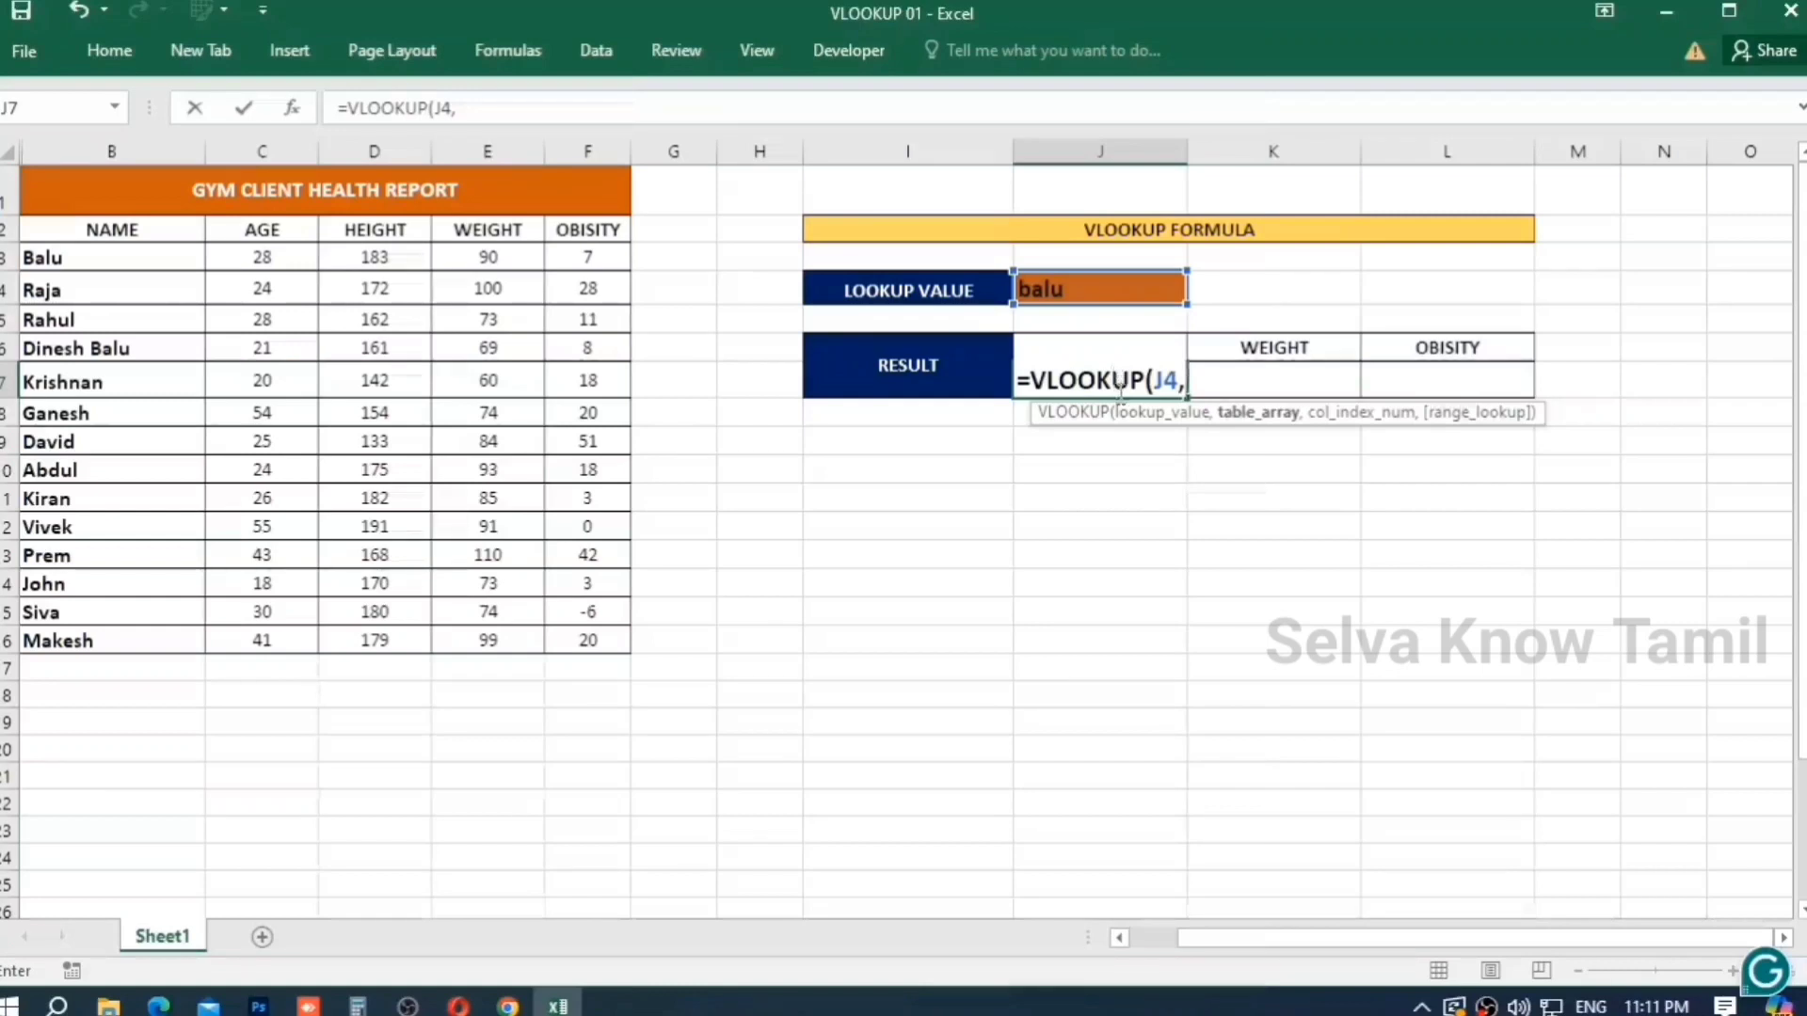
drag(101, 255, 585, 640)
text(,)
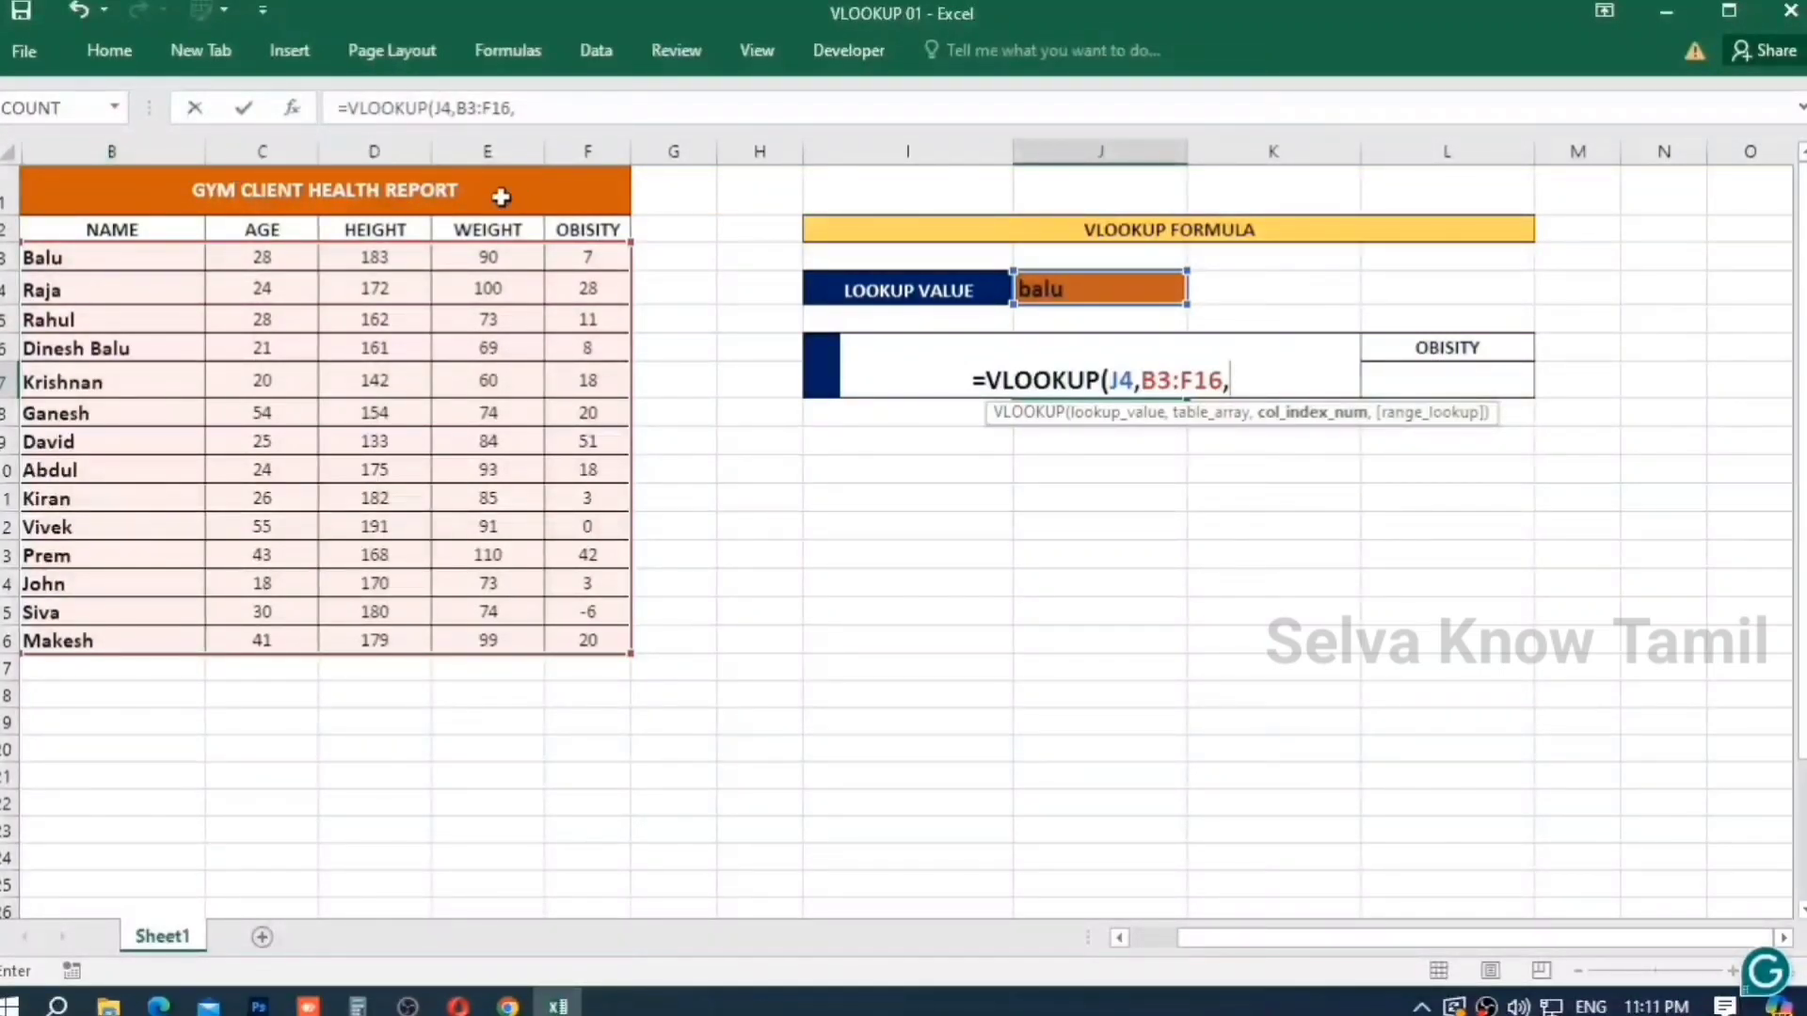
text(3,)
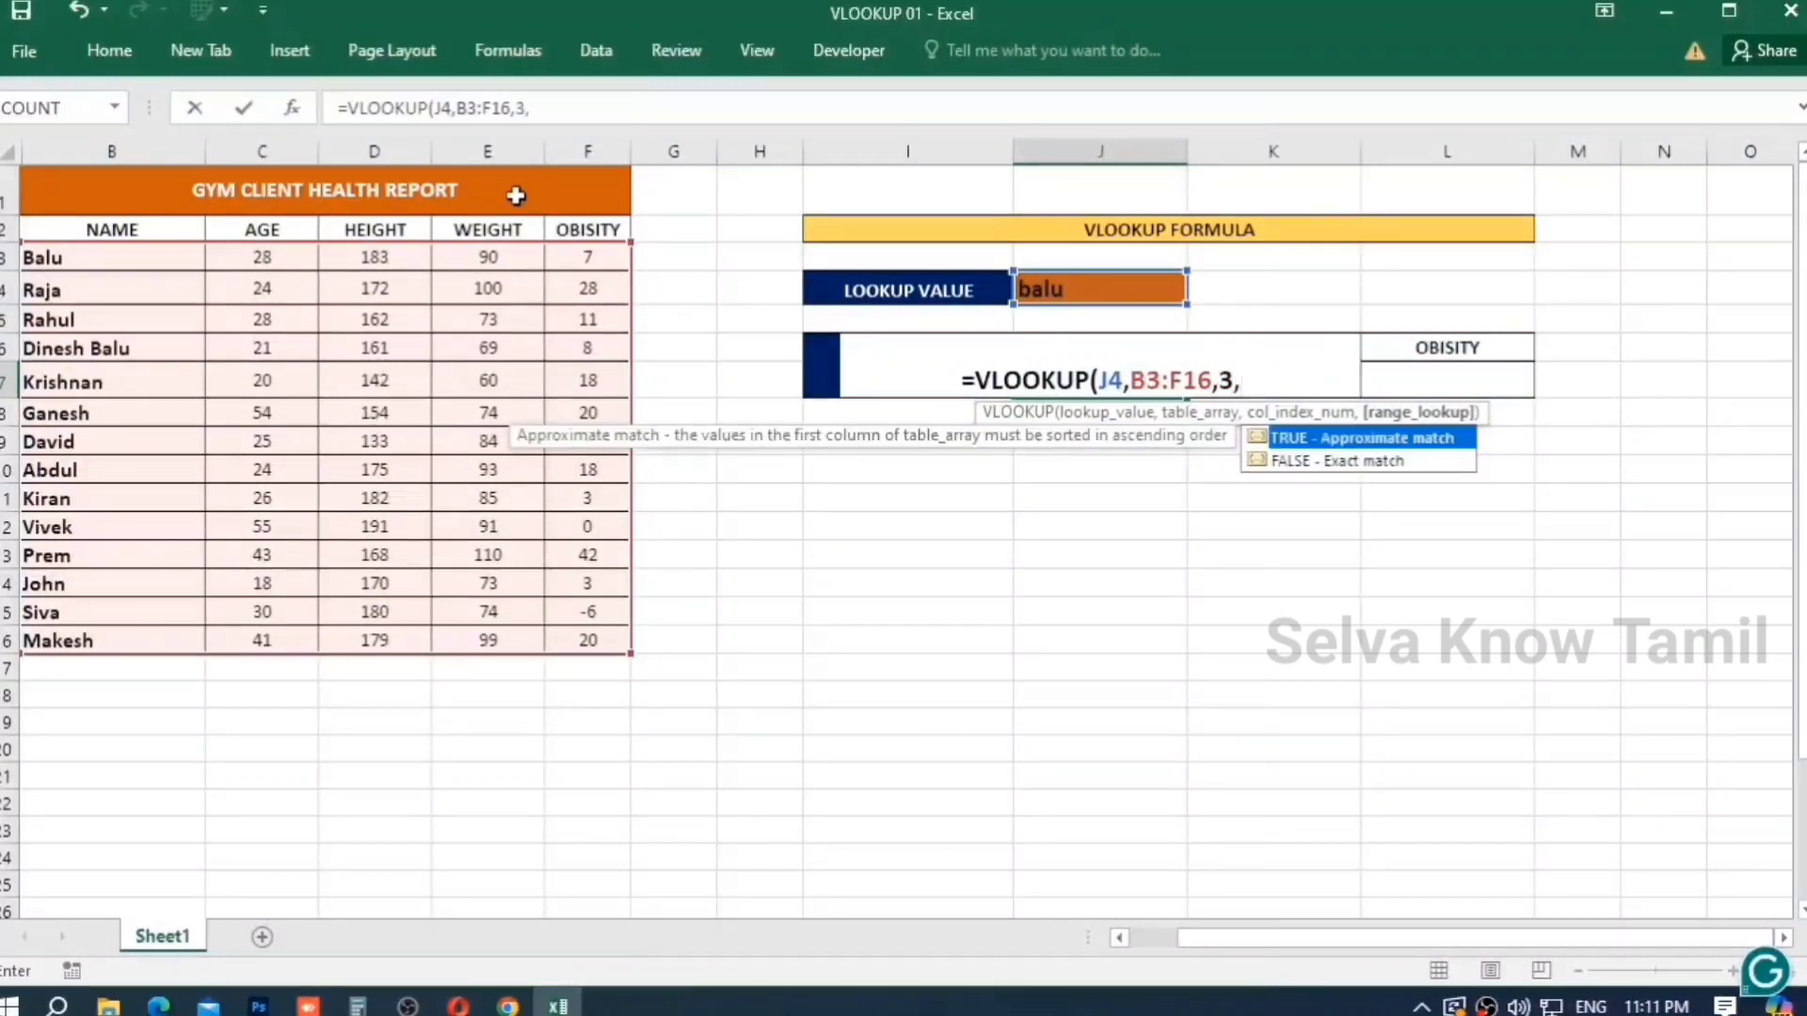
click(1383, 463)
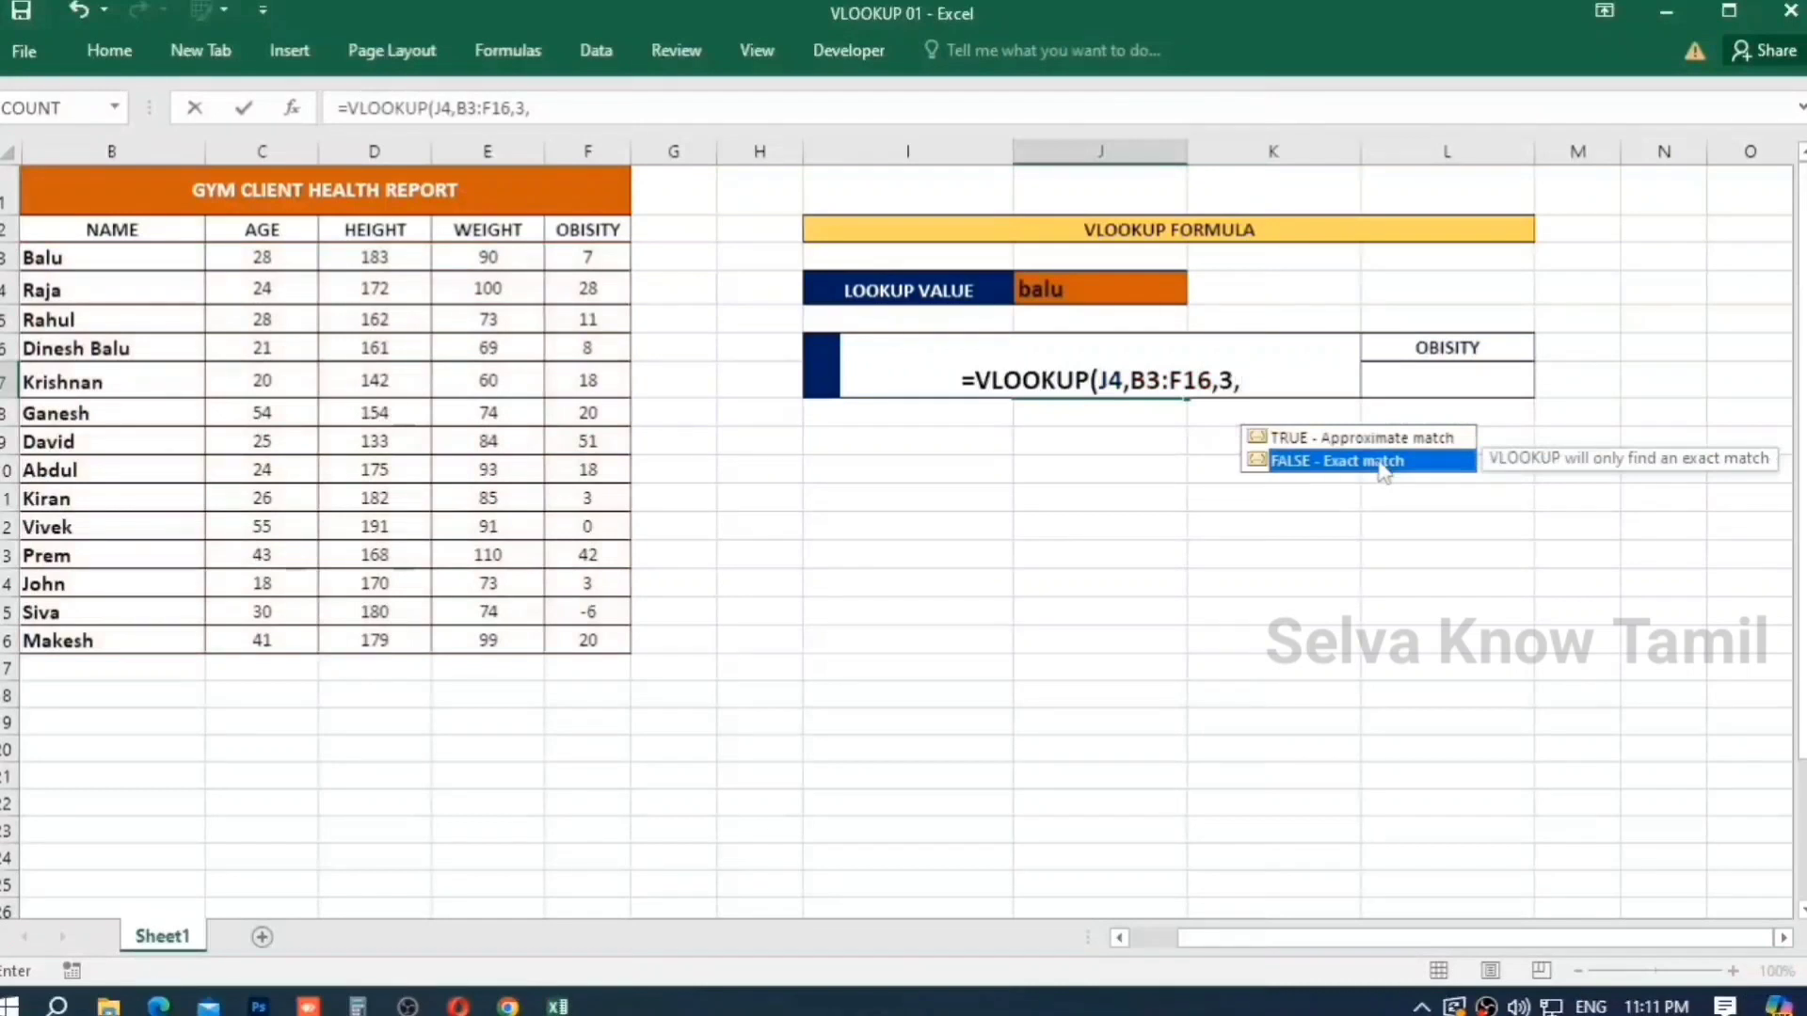
double_click(1384, 464)
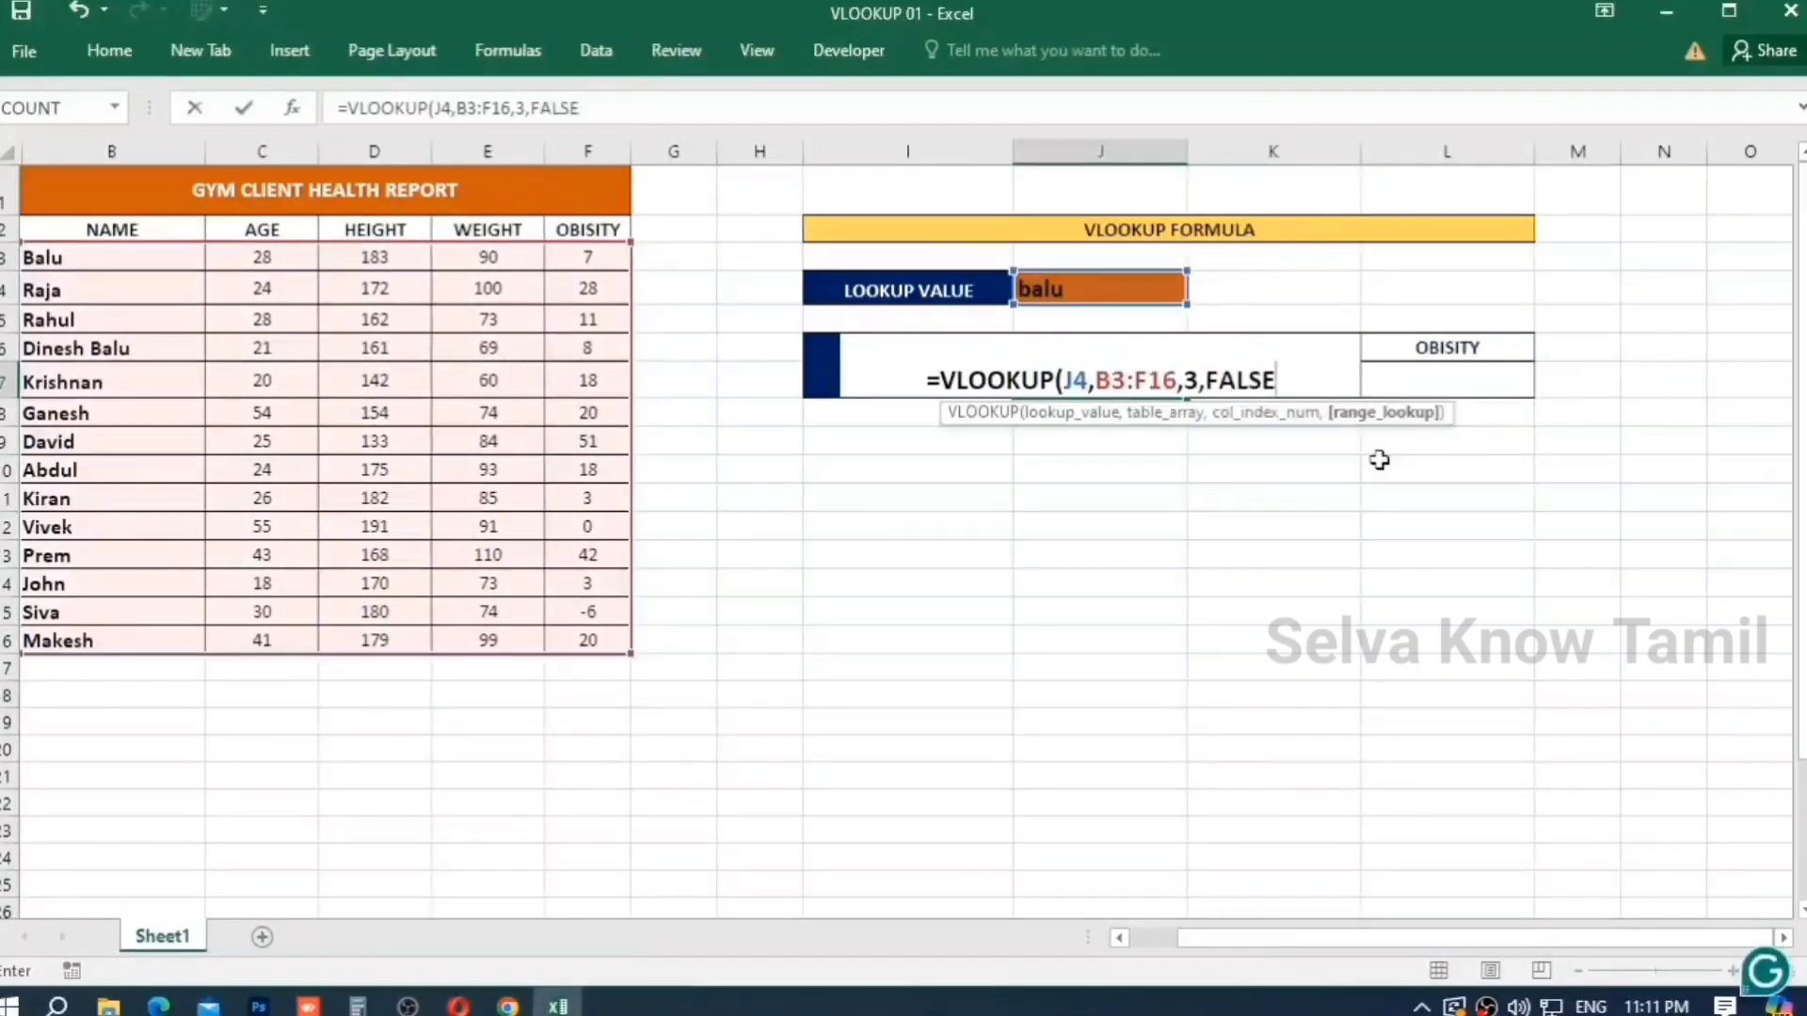
text())
key(Return)
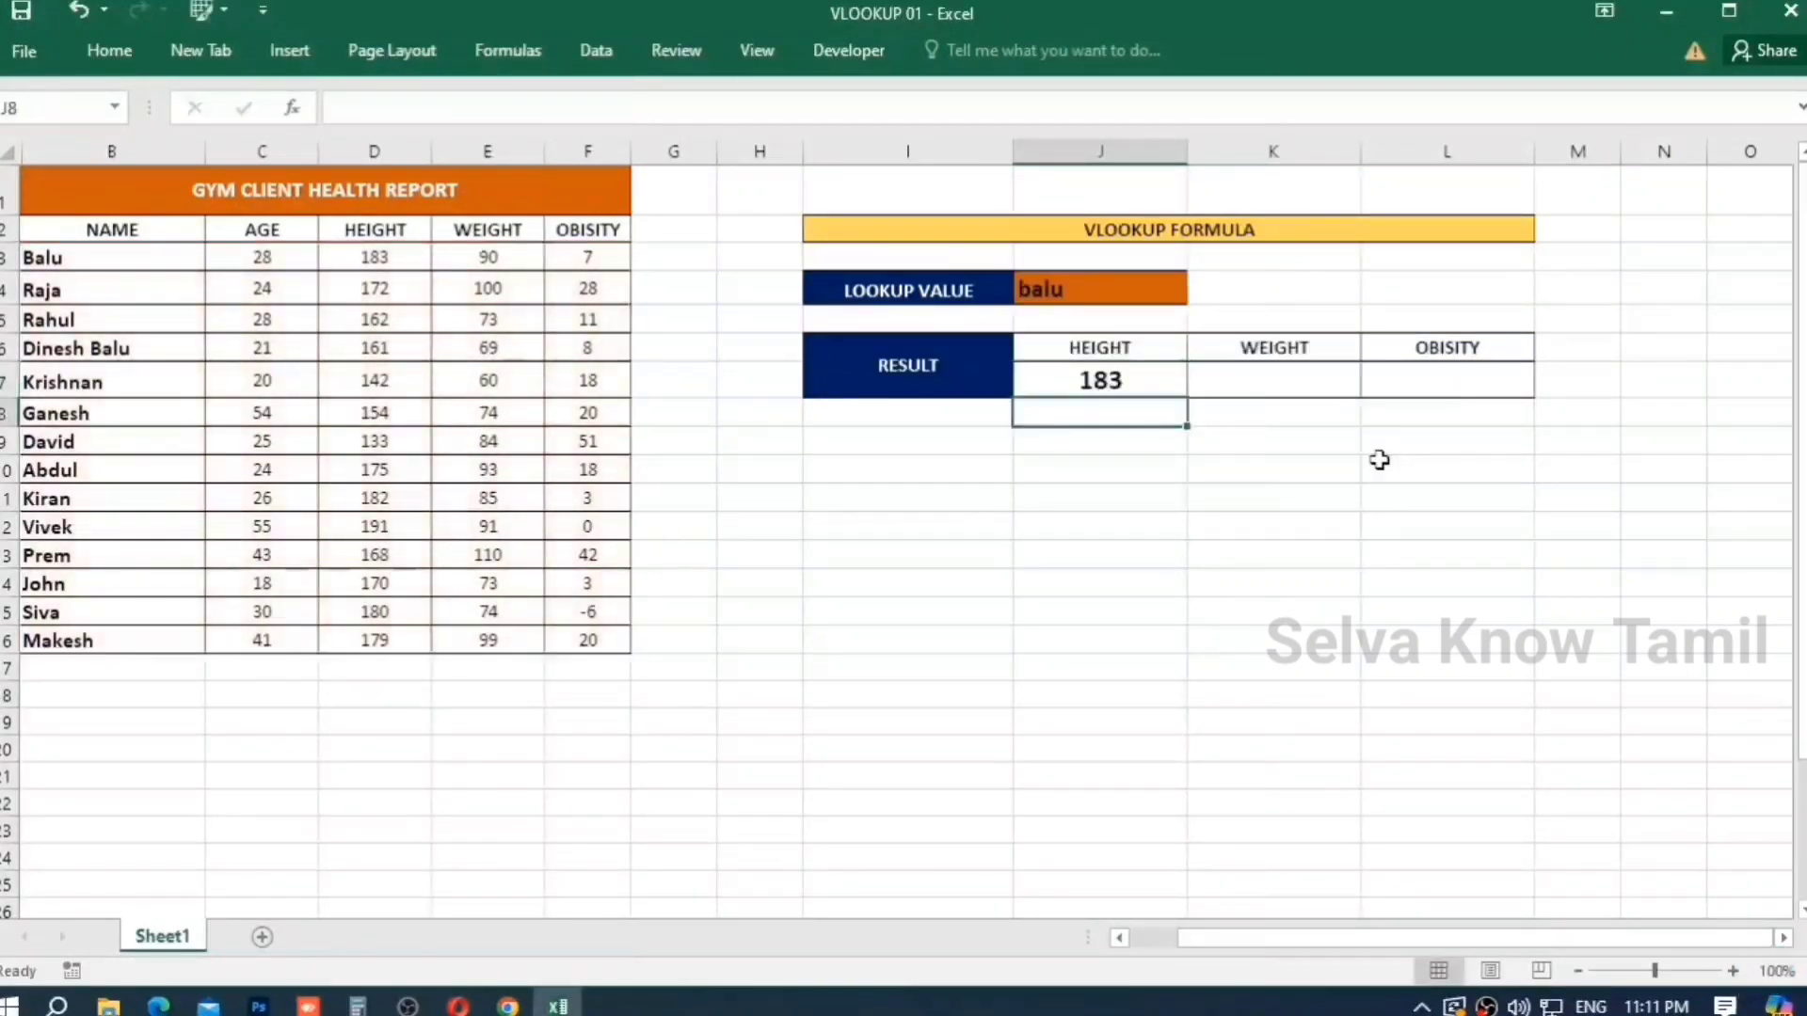
Test the height lookup by entering the client names from B4 and B9 one after the other as the lookup value in J4.
click(1140, 383)
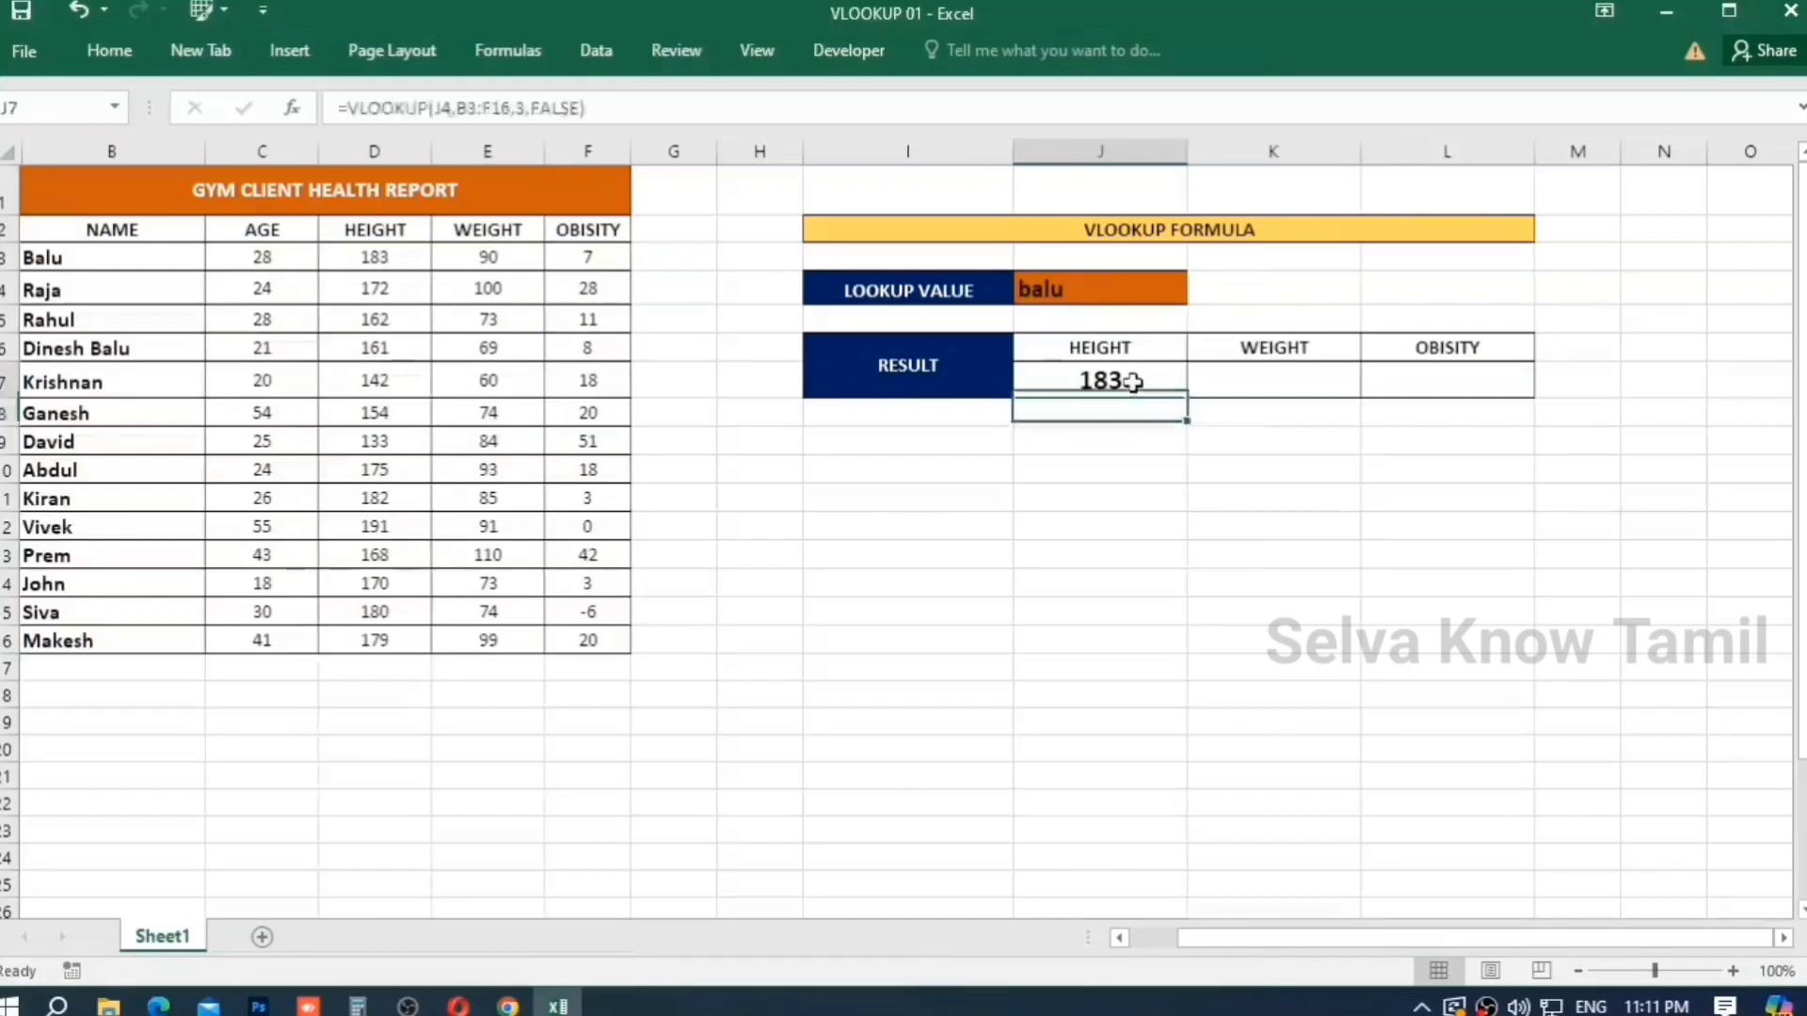
click(1140, 287)
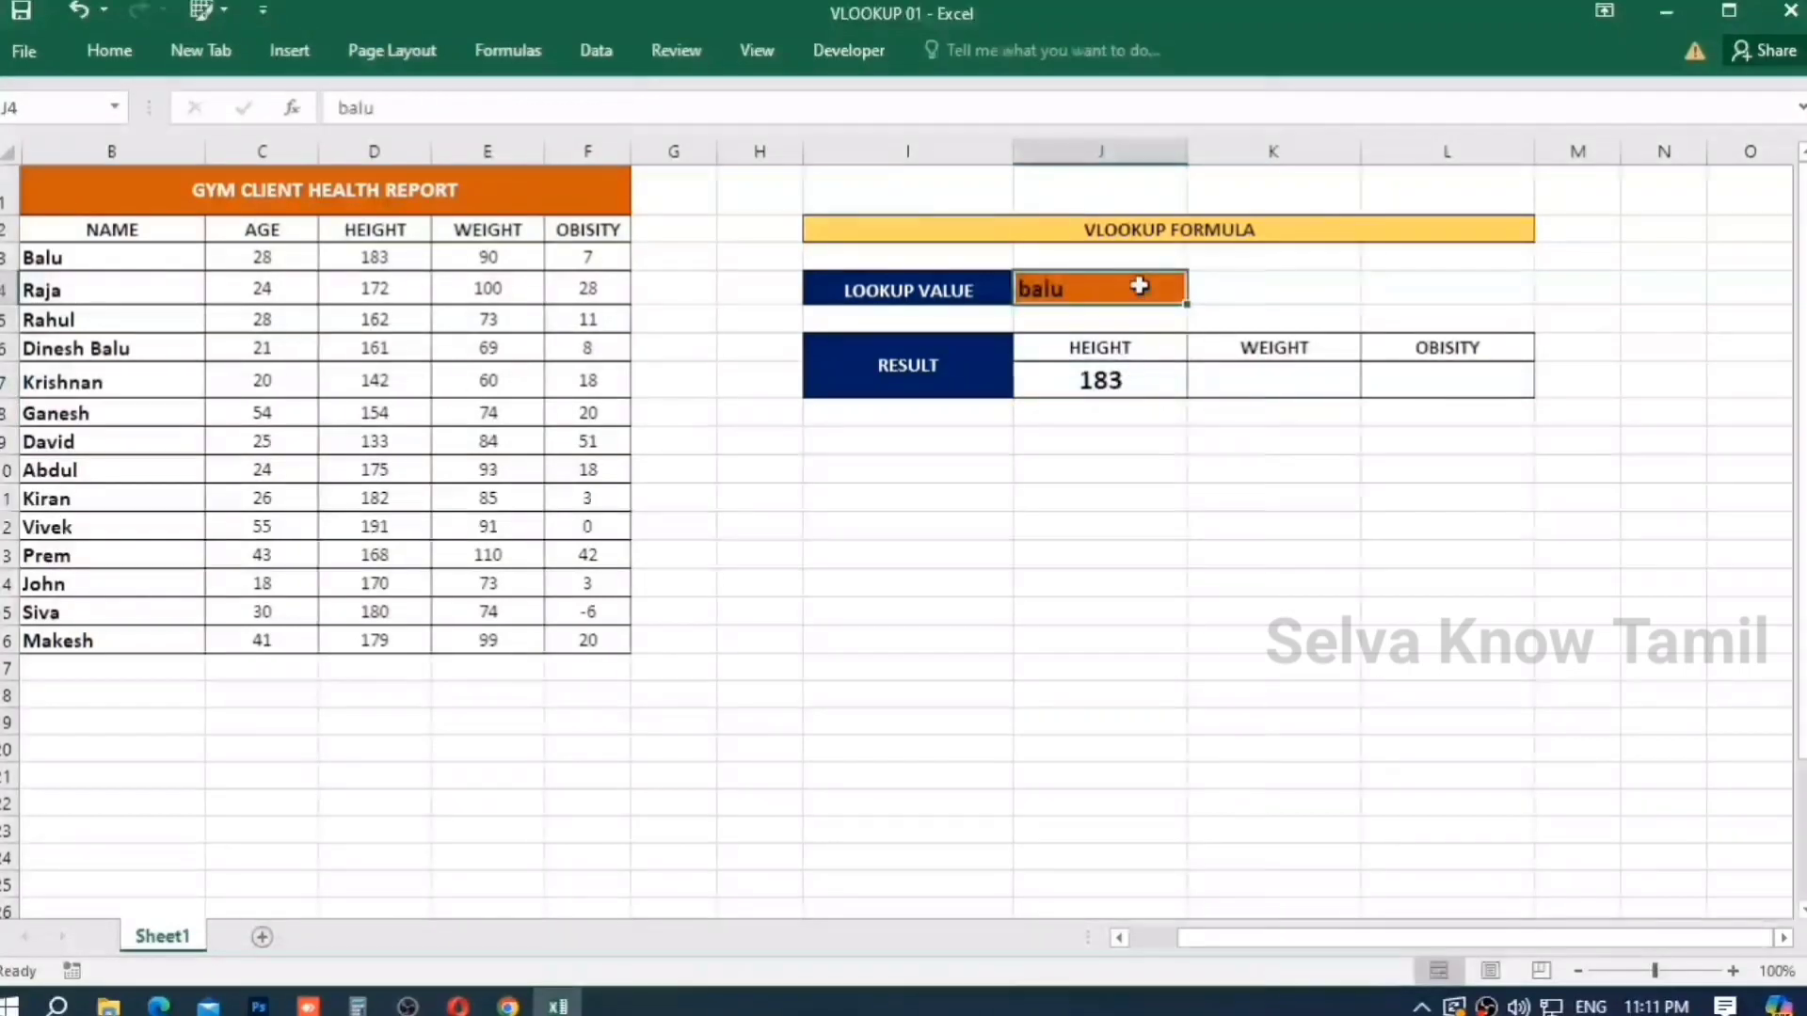
text(RAJA)
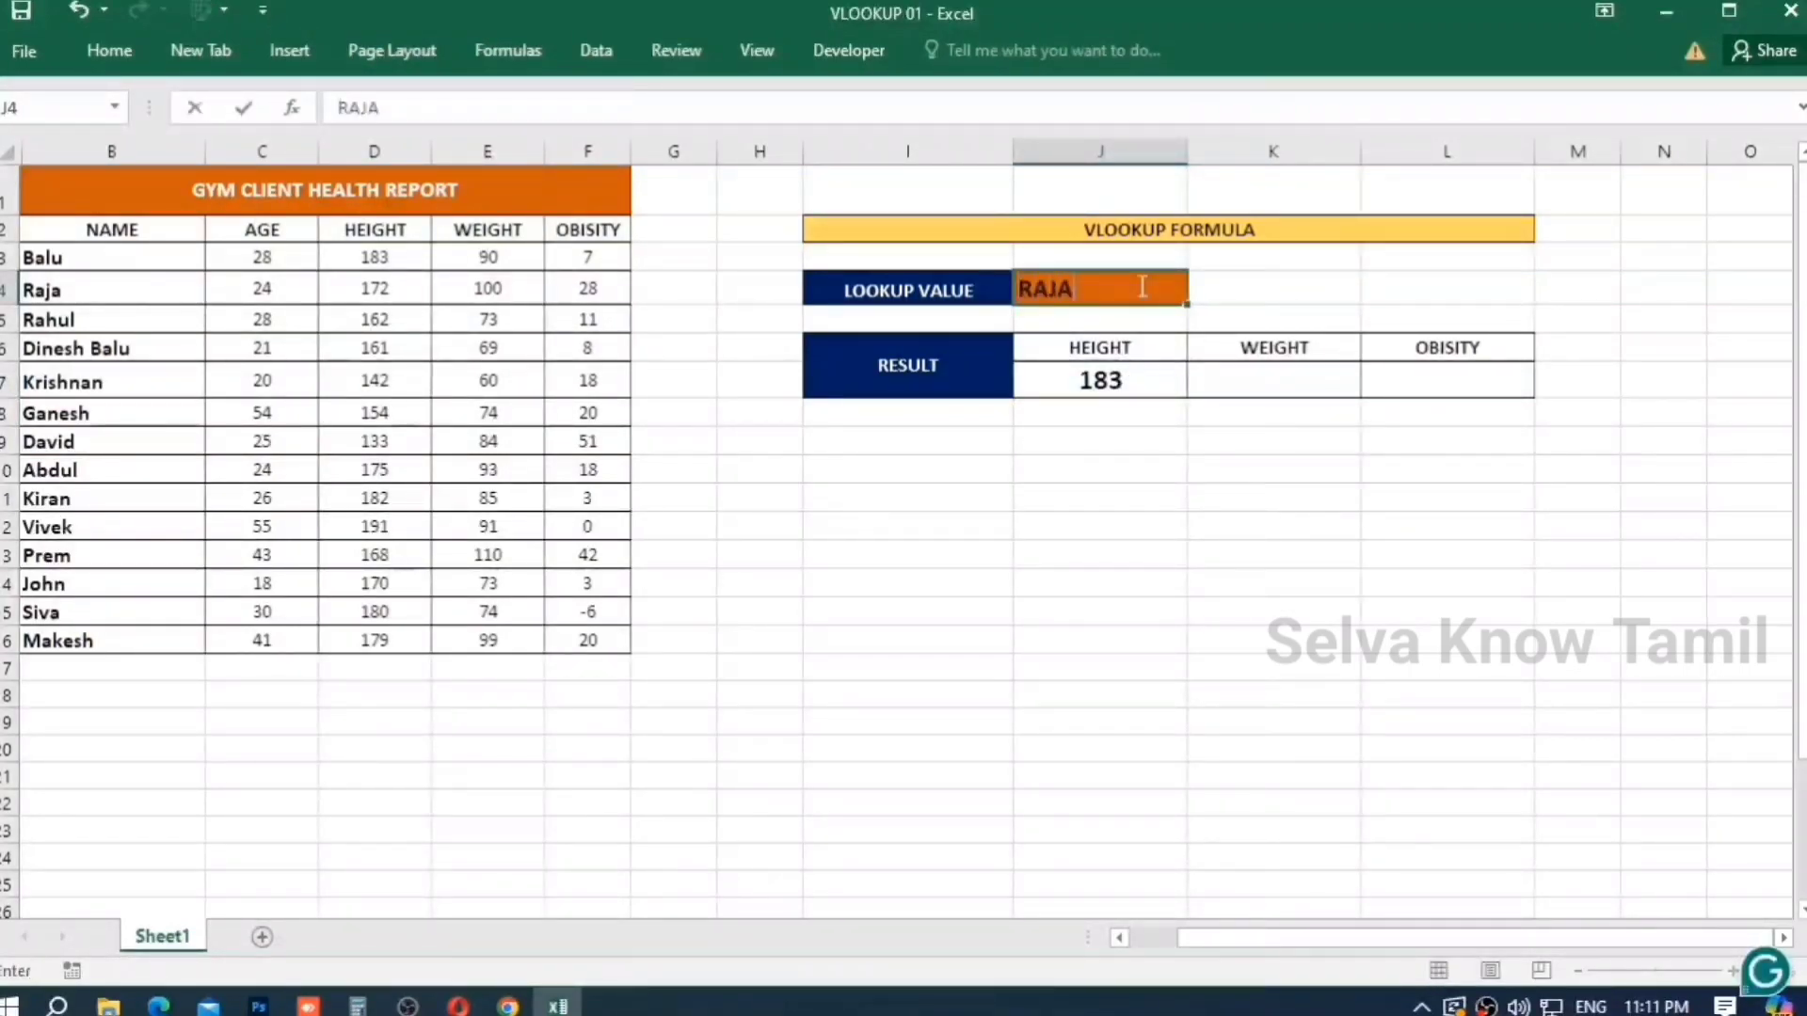
key(Return)
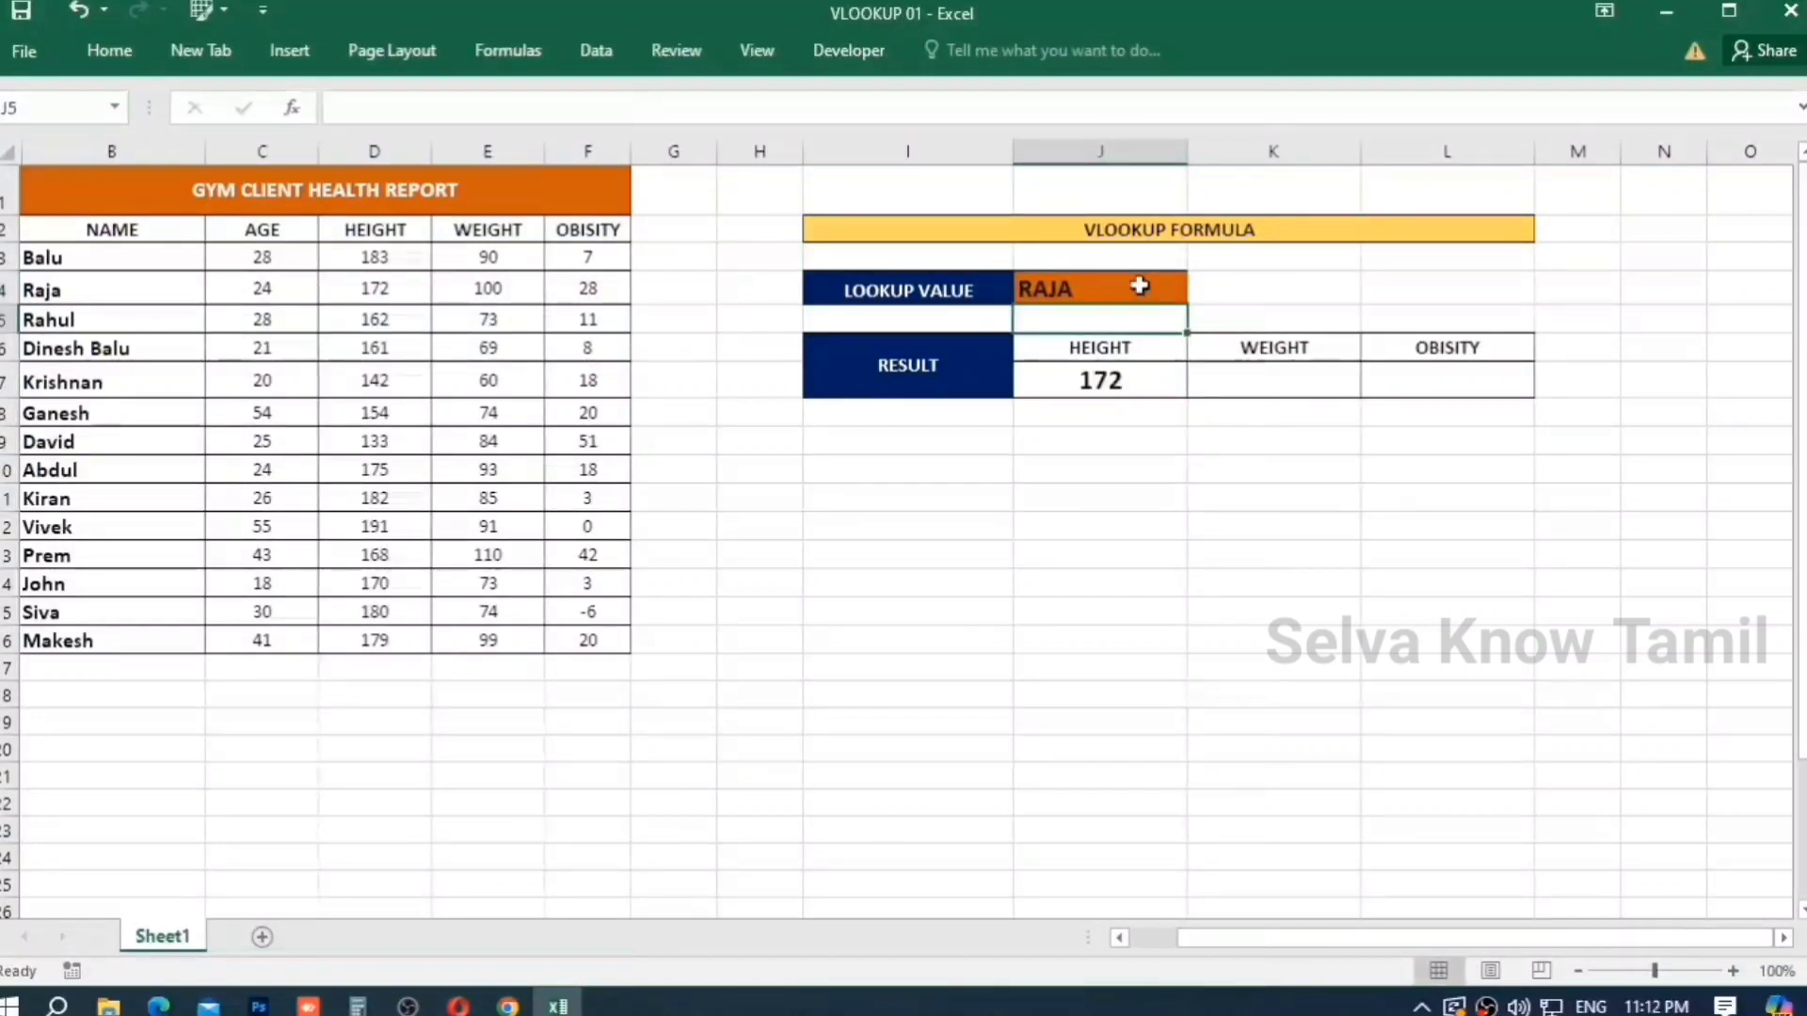
click(1139, 286)
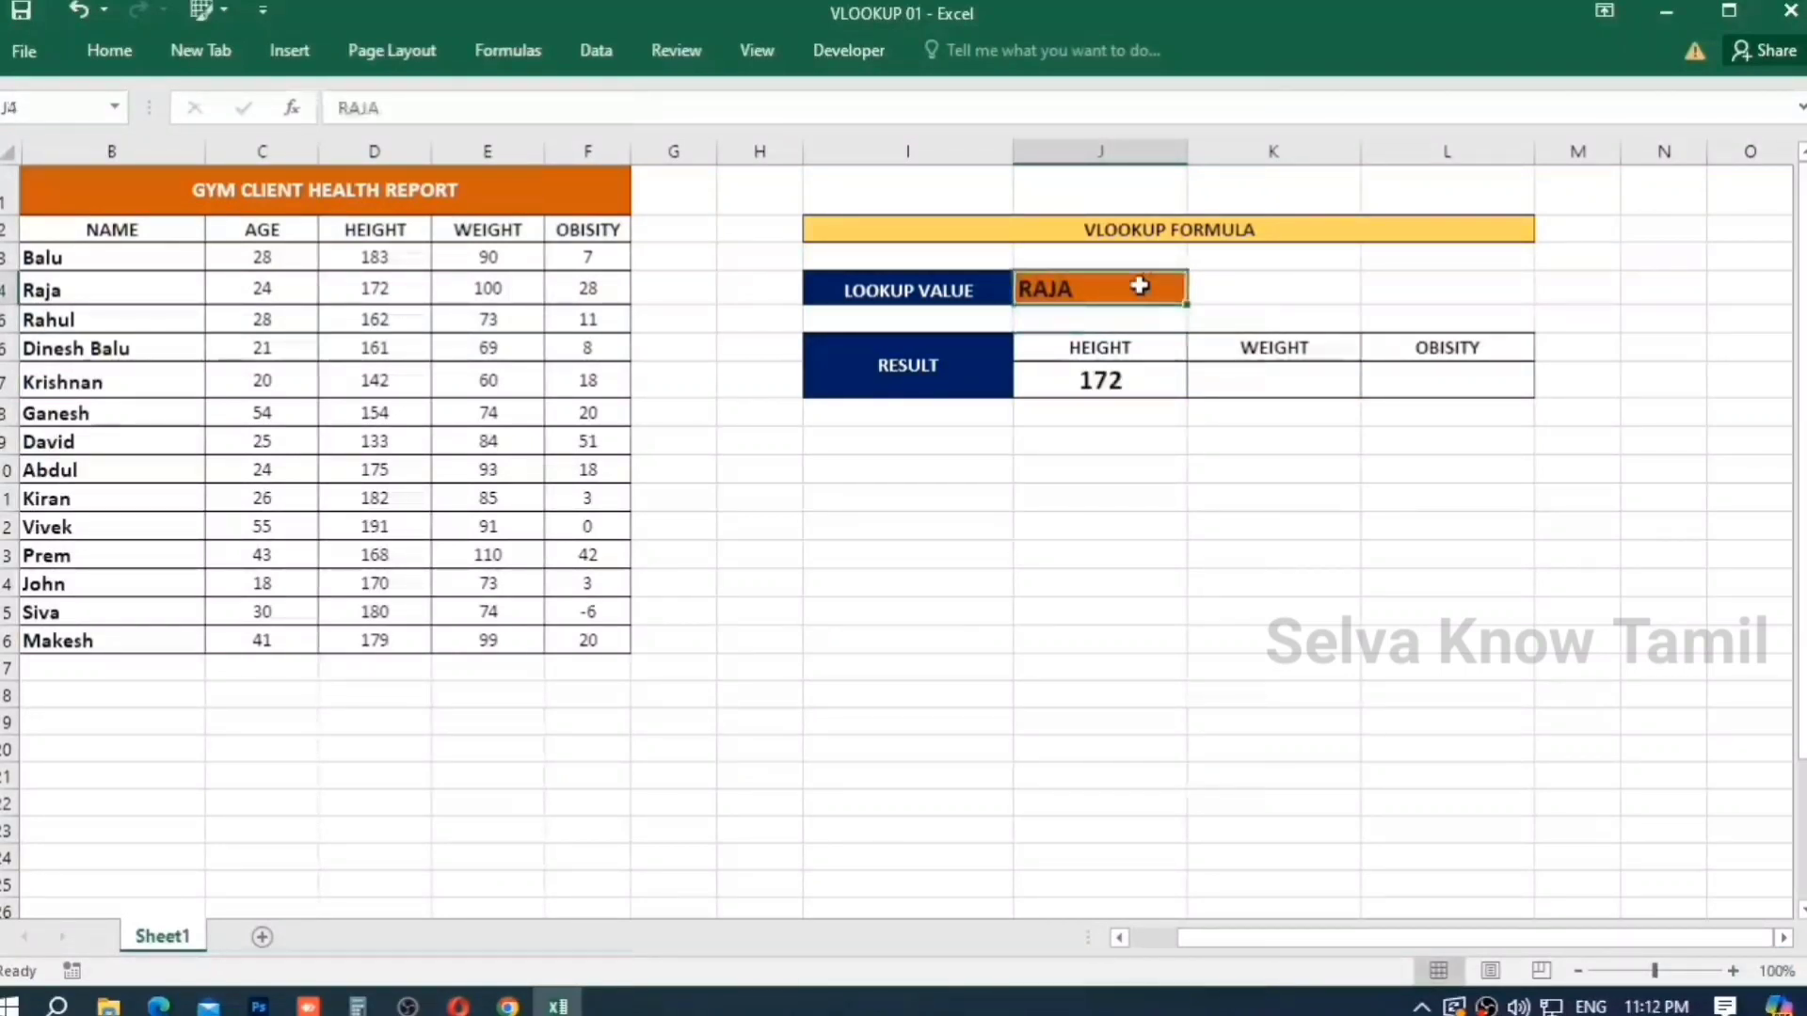
text(david)
key(Return)
Set the lookup value in J4 to the client name from B3, in lowercase.
click(1139, 286)
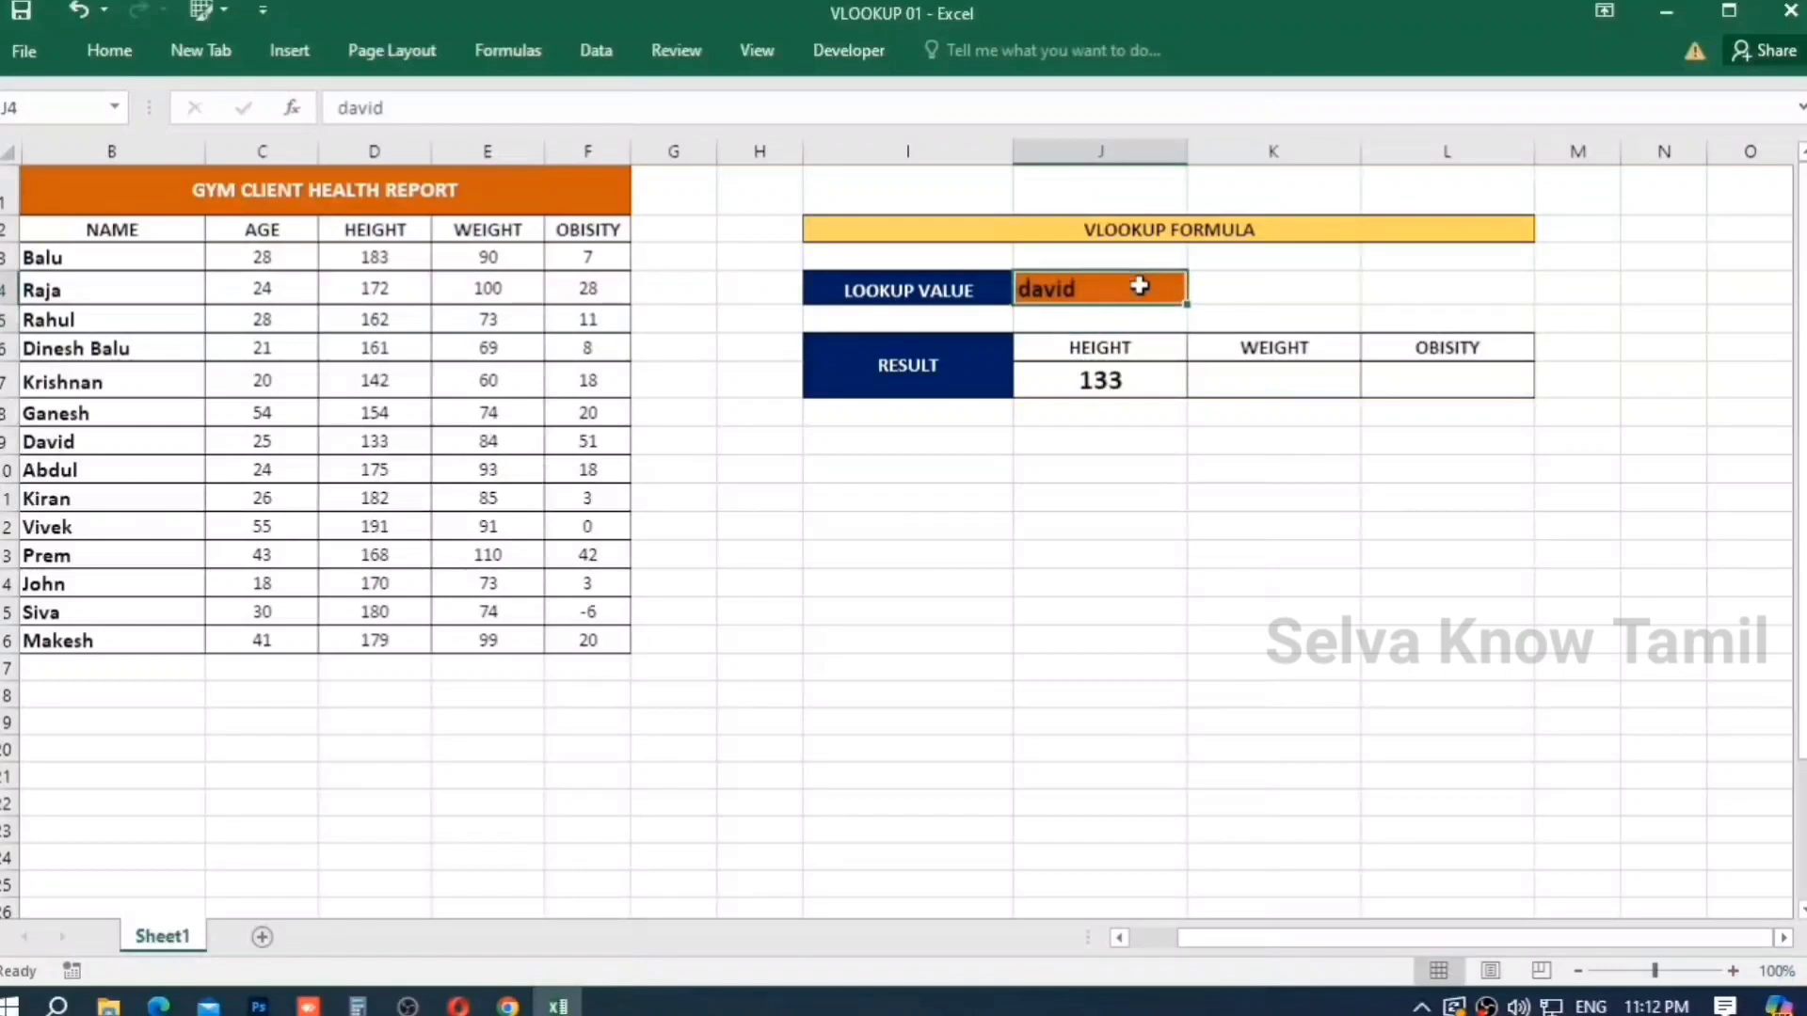
text(balu)
key(Return)
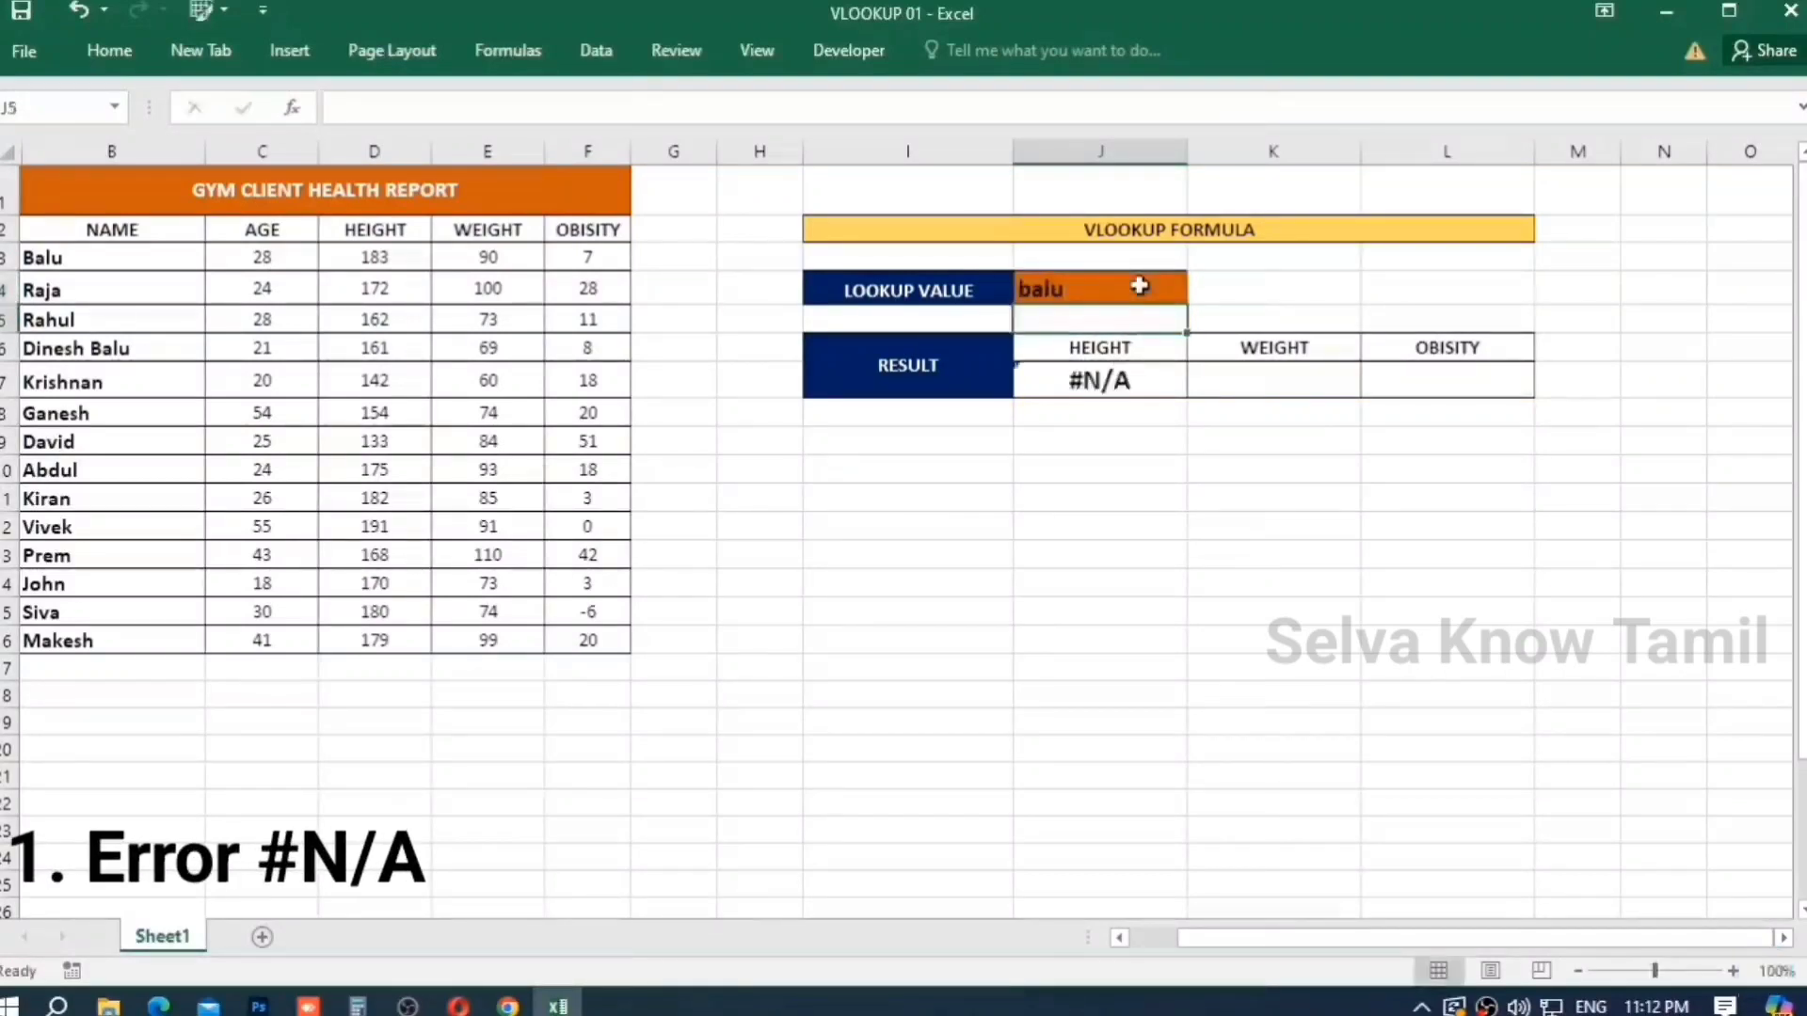
Inspect the formula in J7 and compare the texts of B3 and J4 for extra spaces.
click(1102, 380)
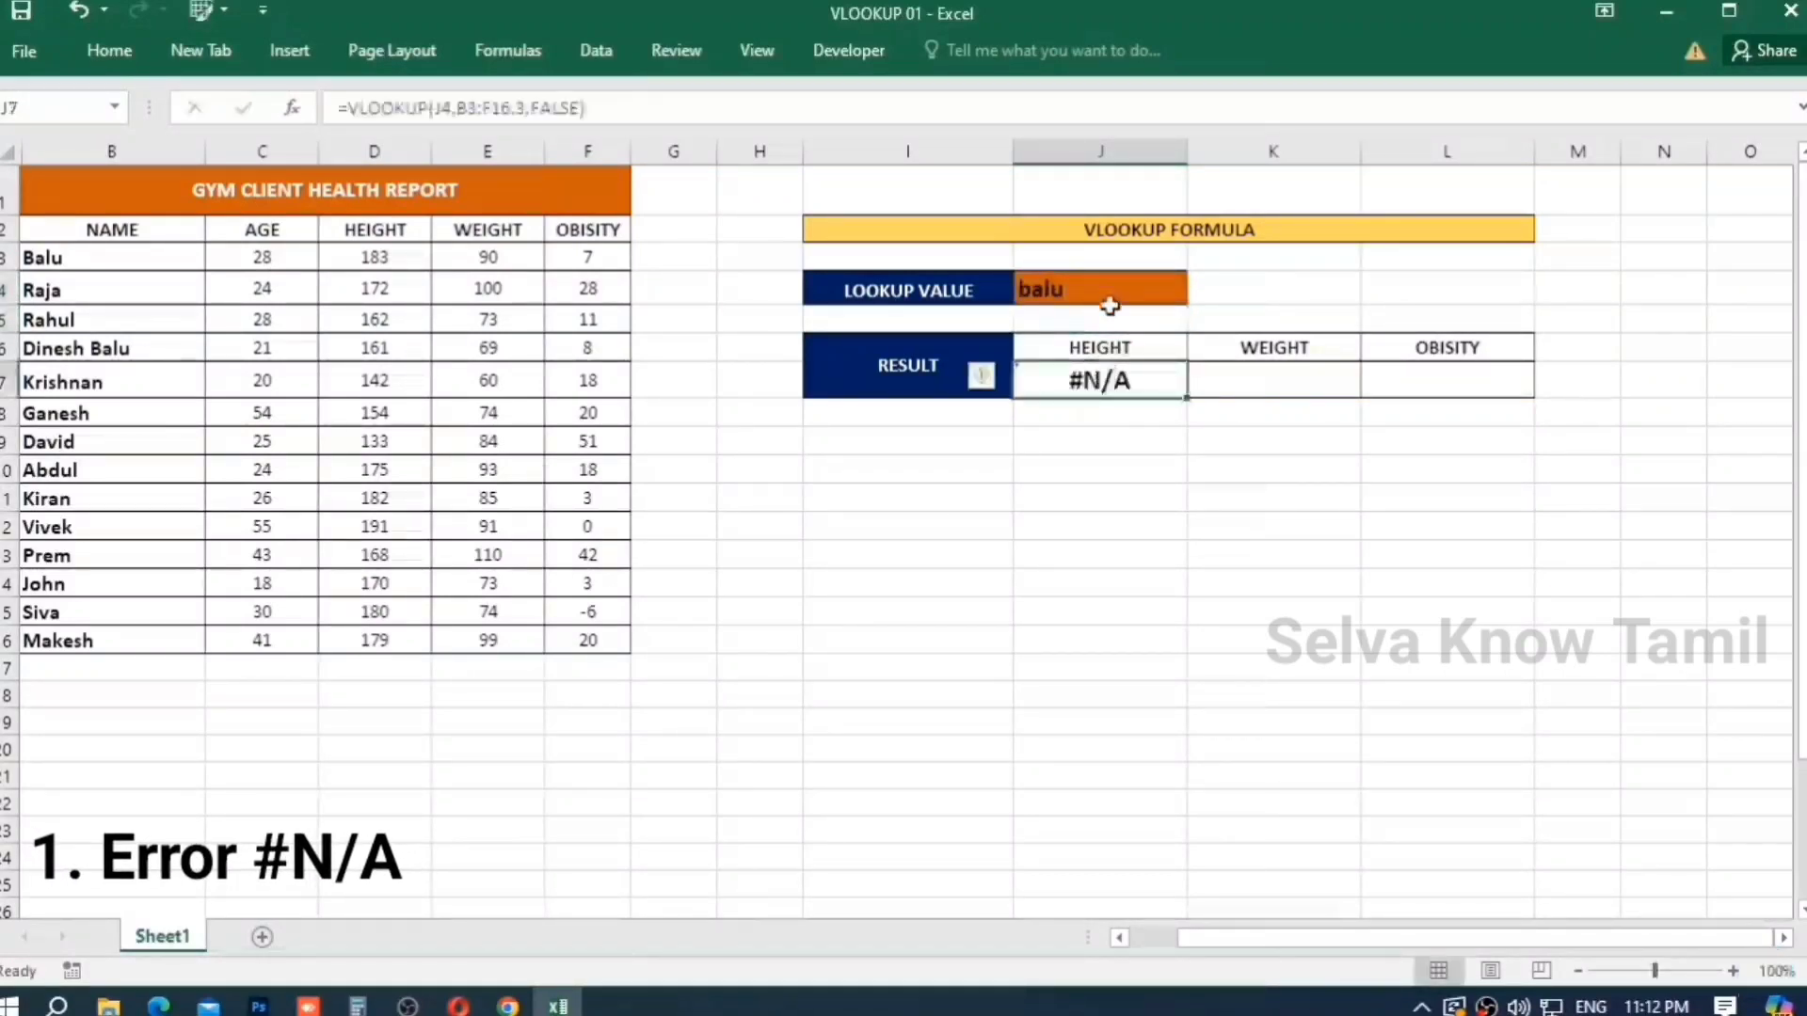
click(138, 255)
double_click(36, 260)
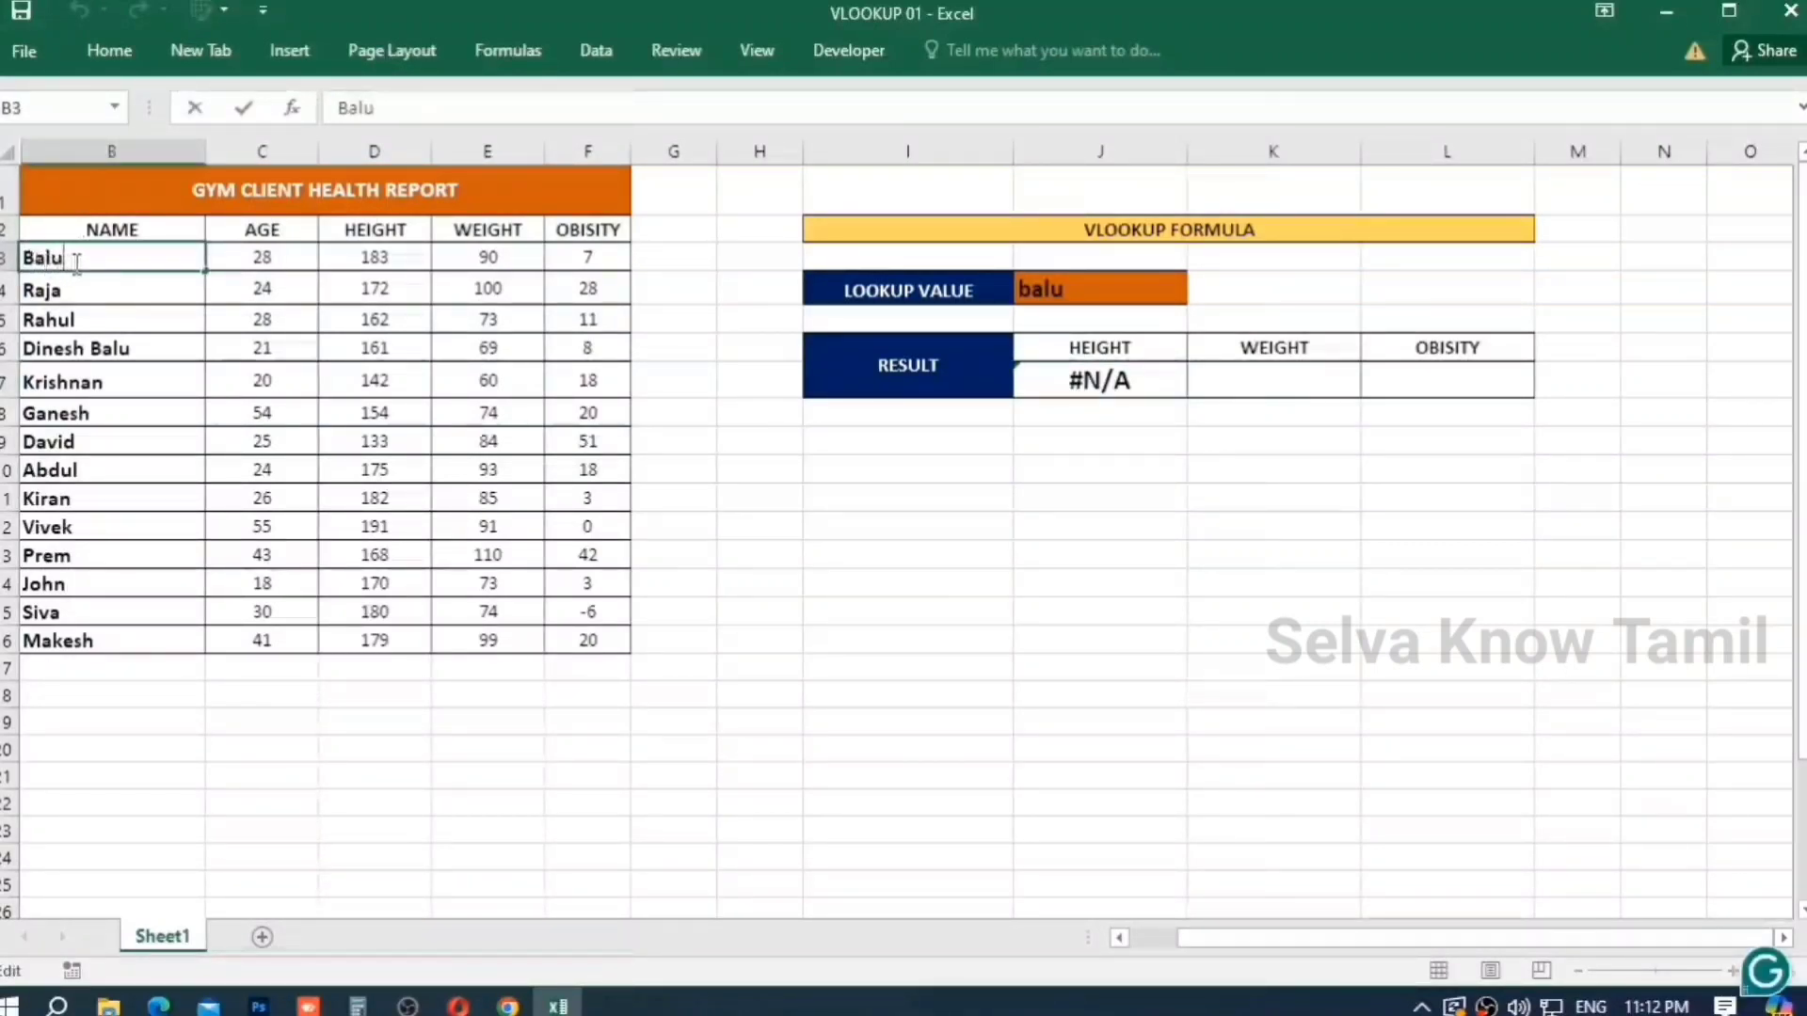
click(1081, 283)
double_click(1087, 287)
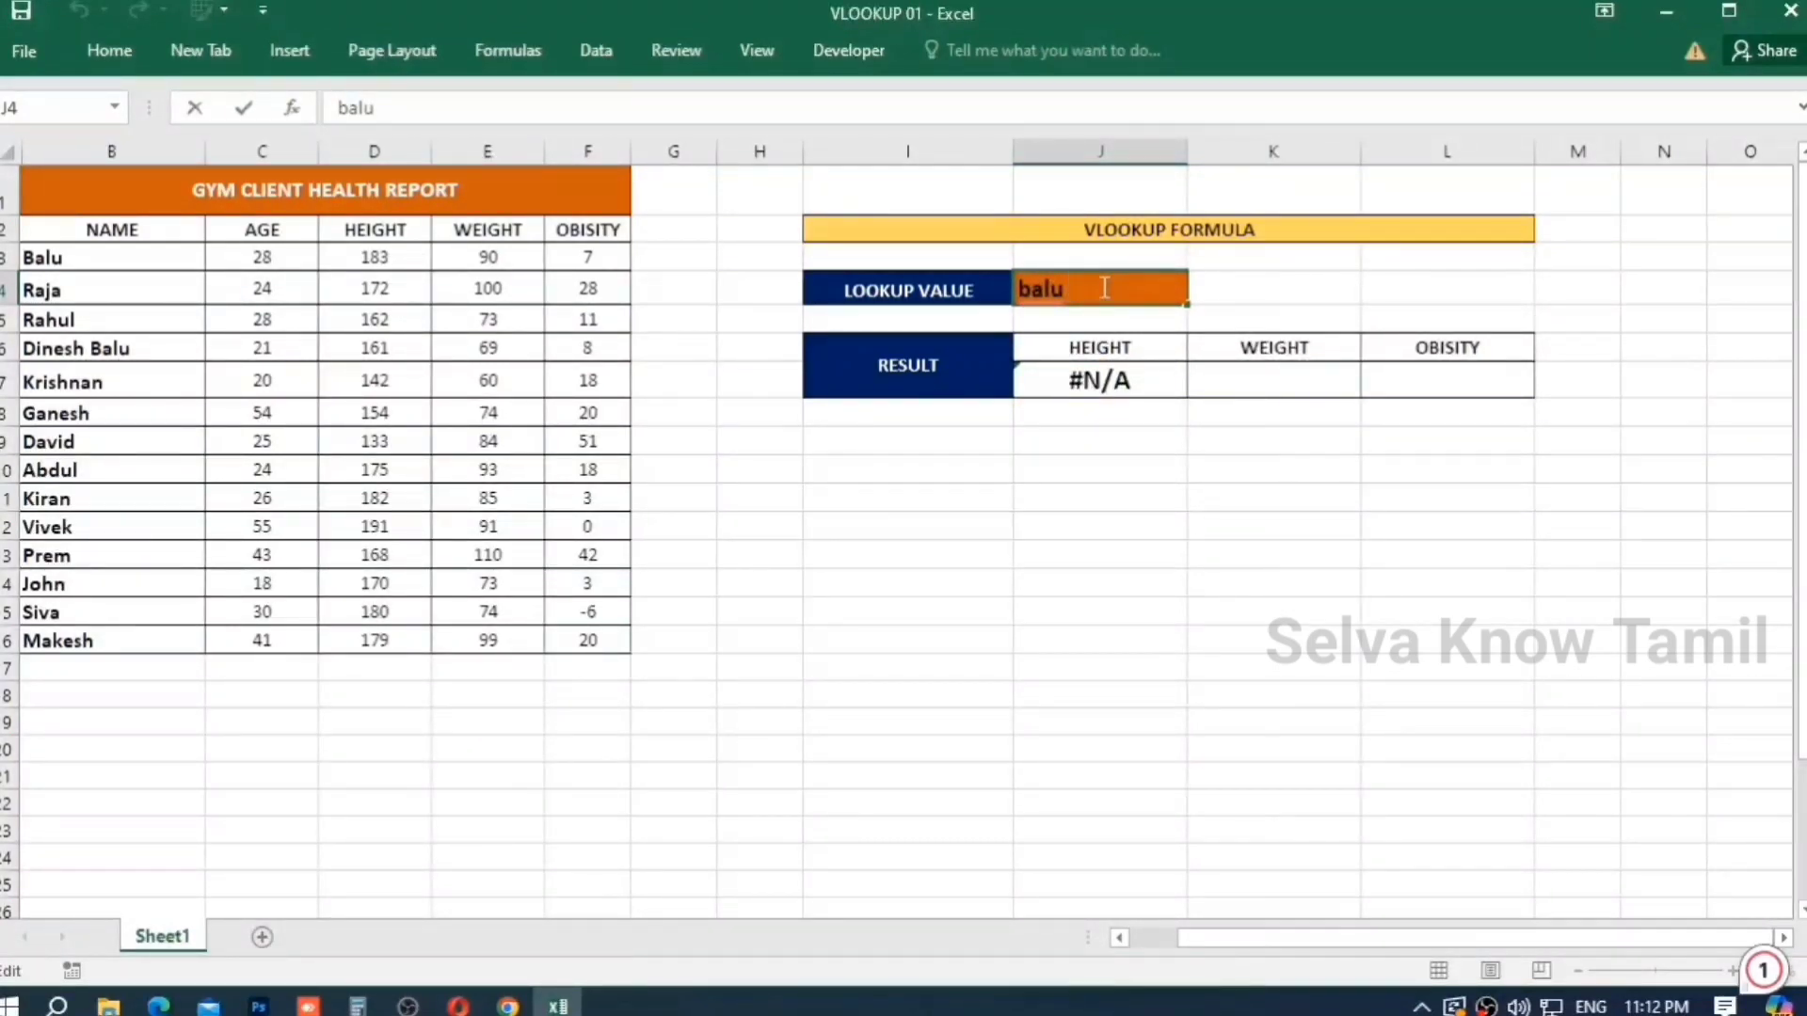
key(Escape)
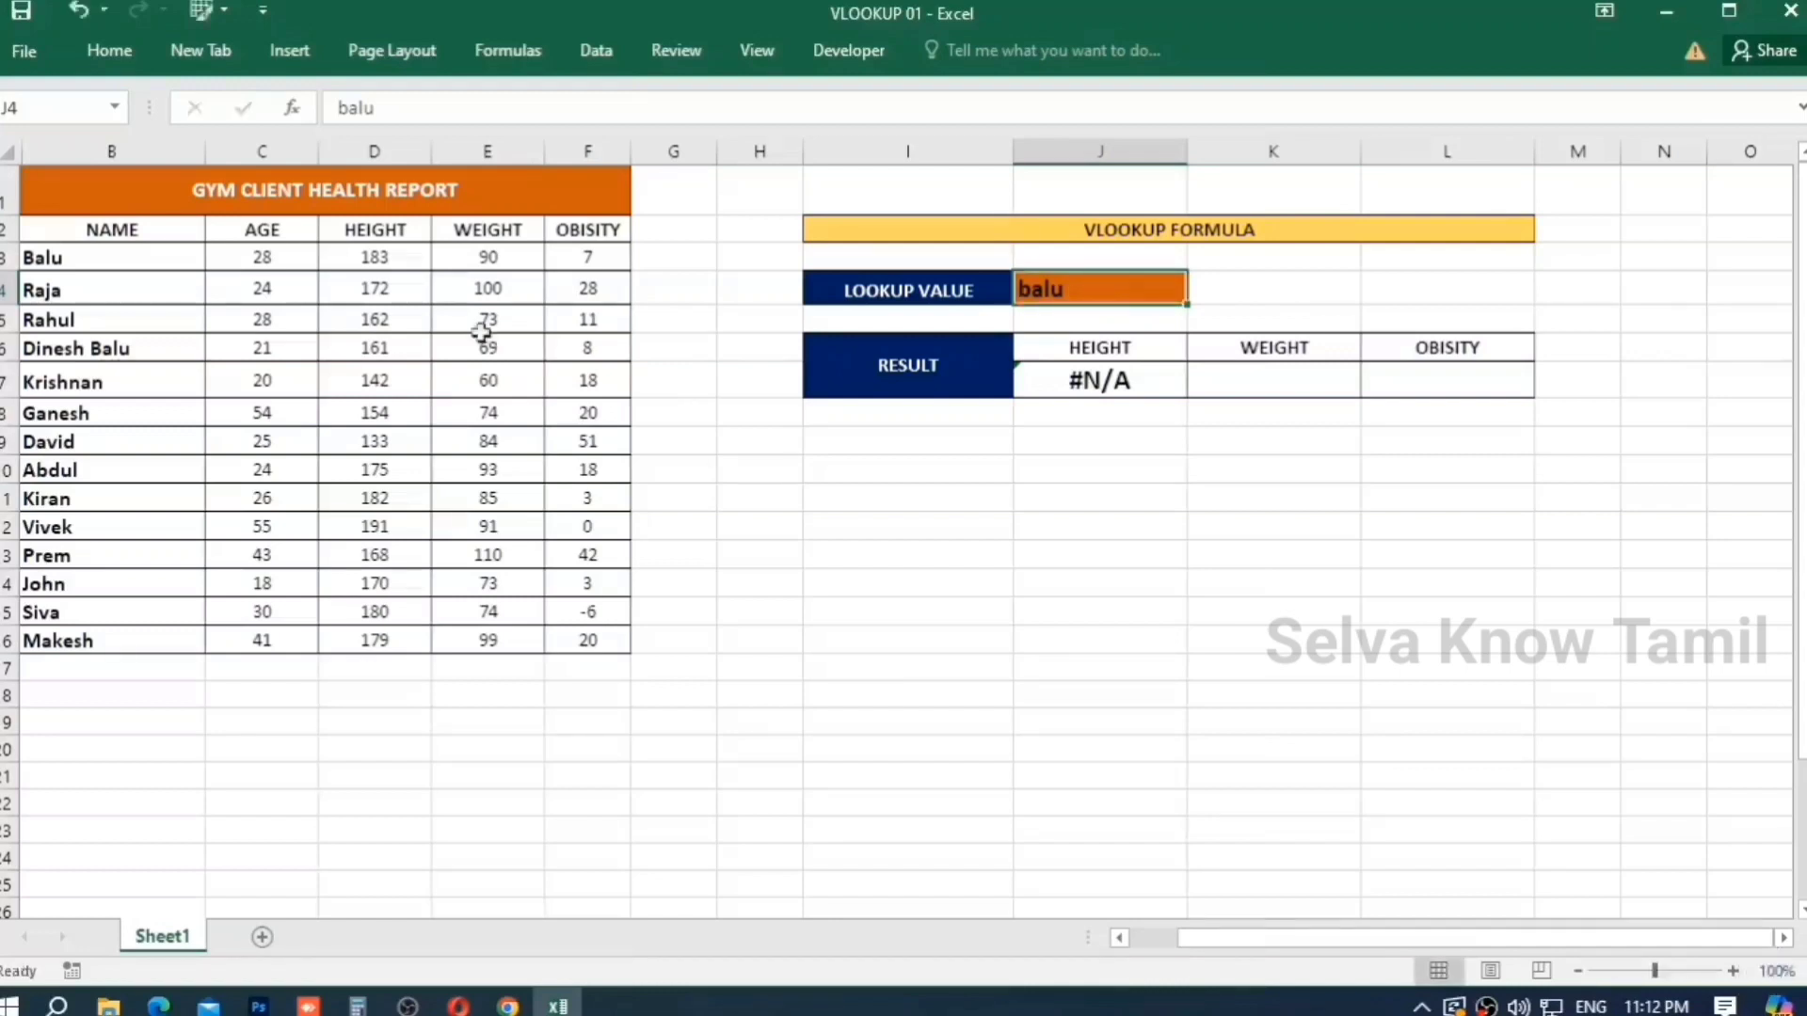
Remove the trailing space from the client name in B3.
double_click(143, 272)
double_click(145, 259)
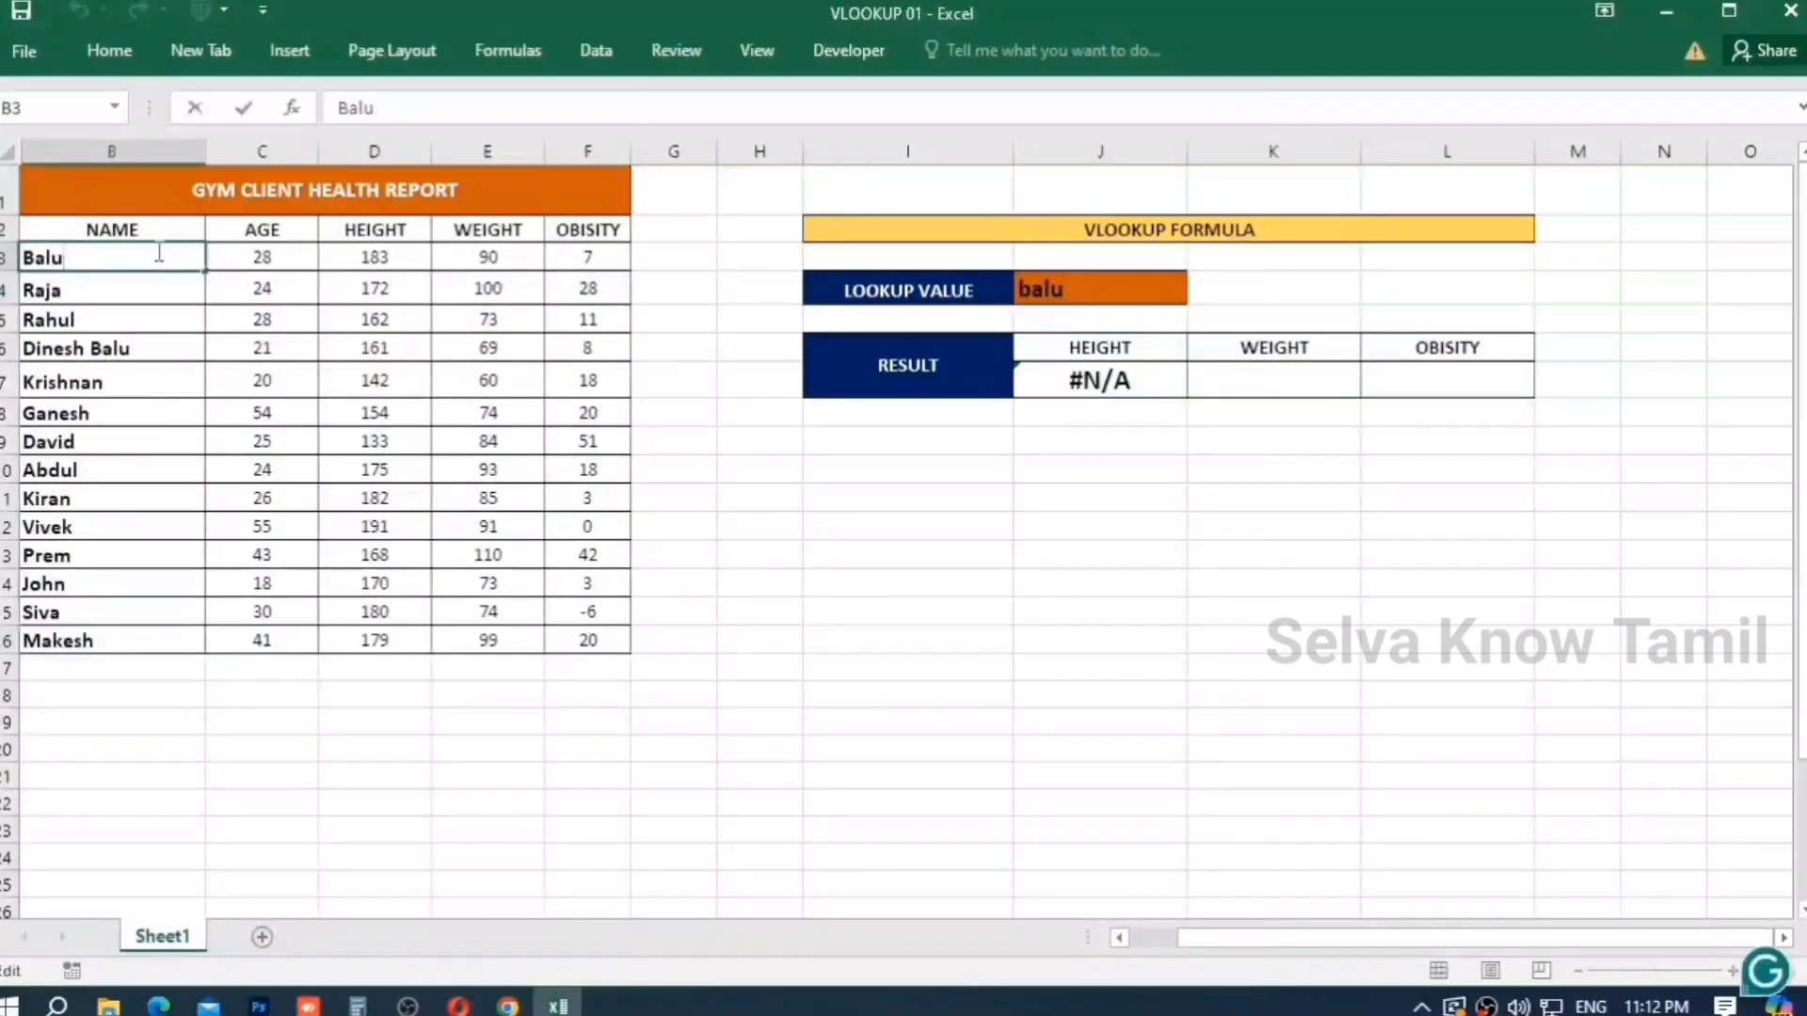
key(BackSpace)
key(Return)
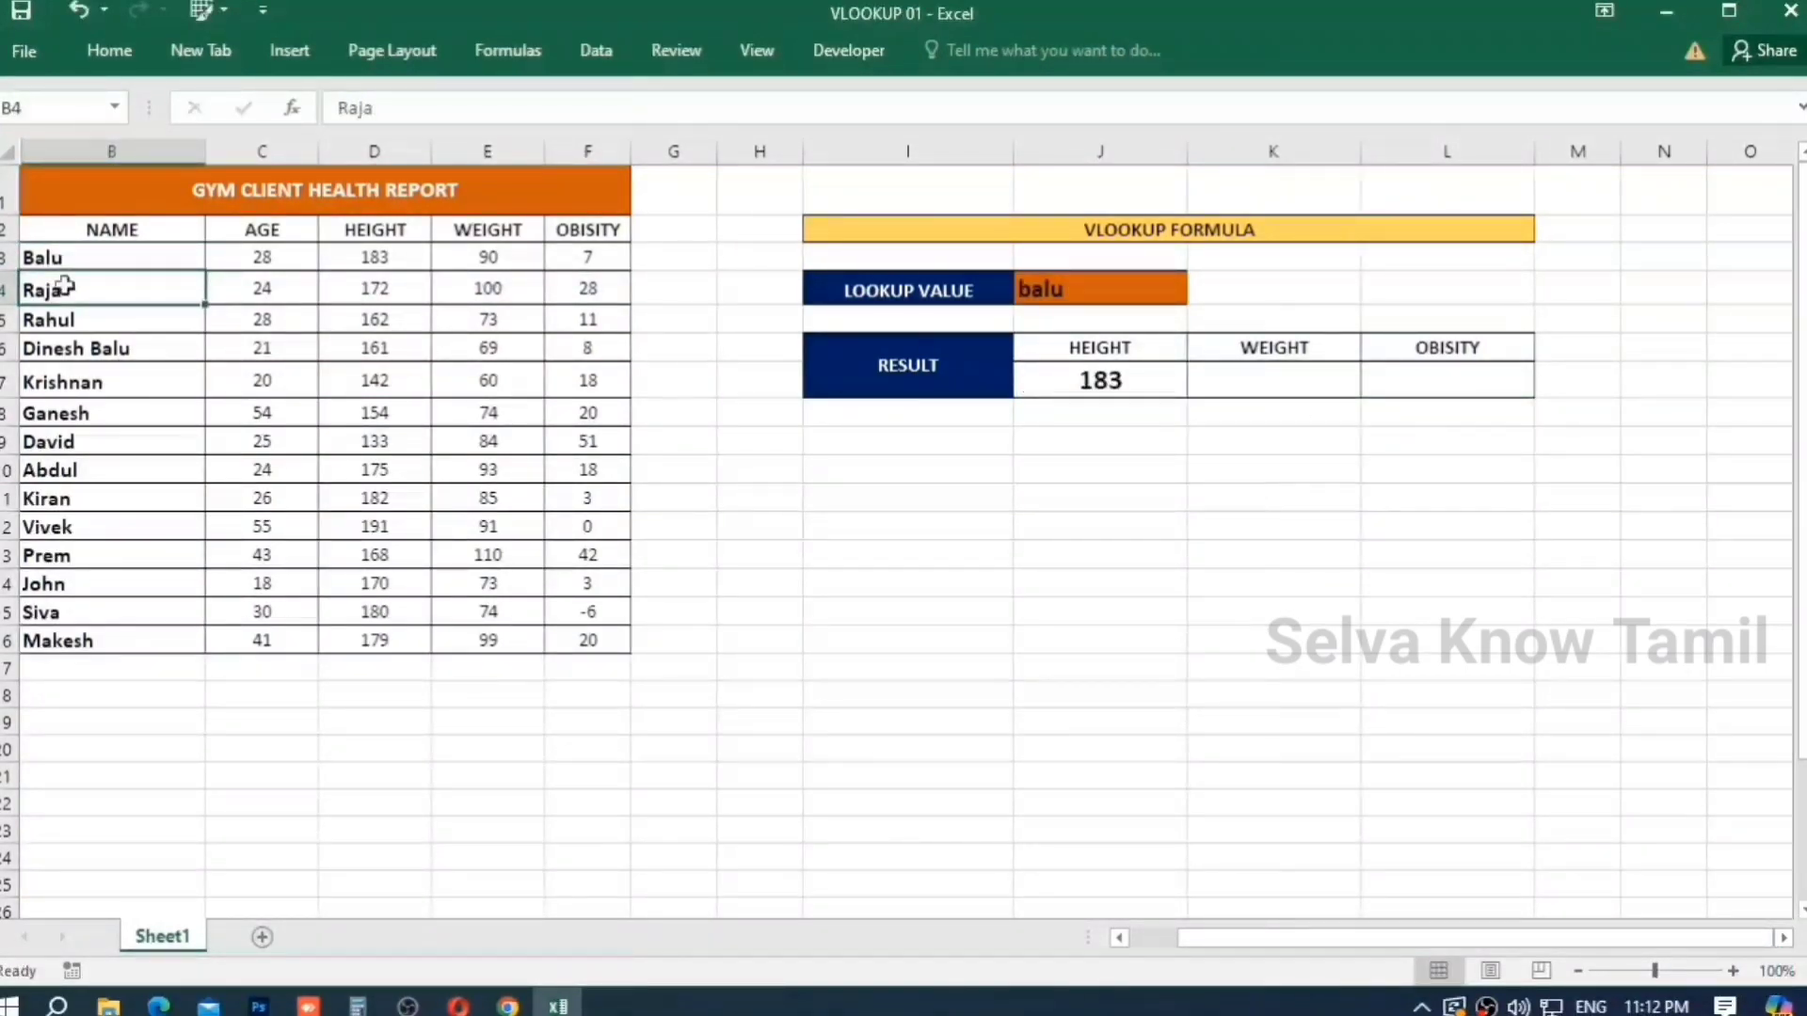
Add a trailing space to the client name in B3 and a matching one to the lookup value in J4.
double_click(106, 255)
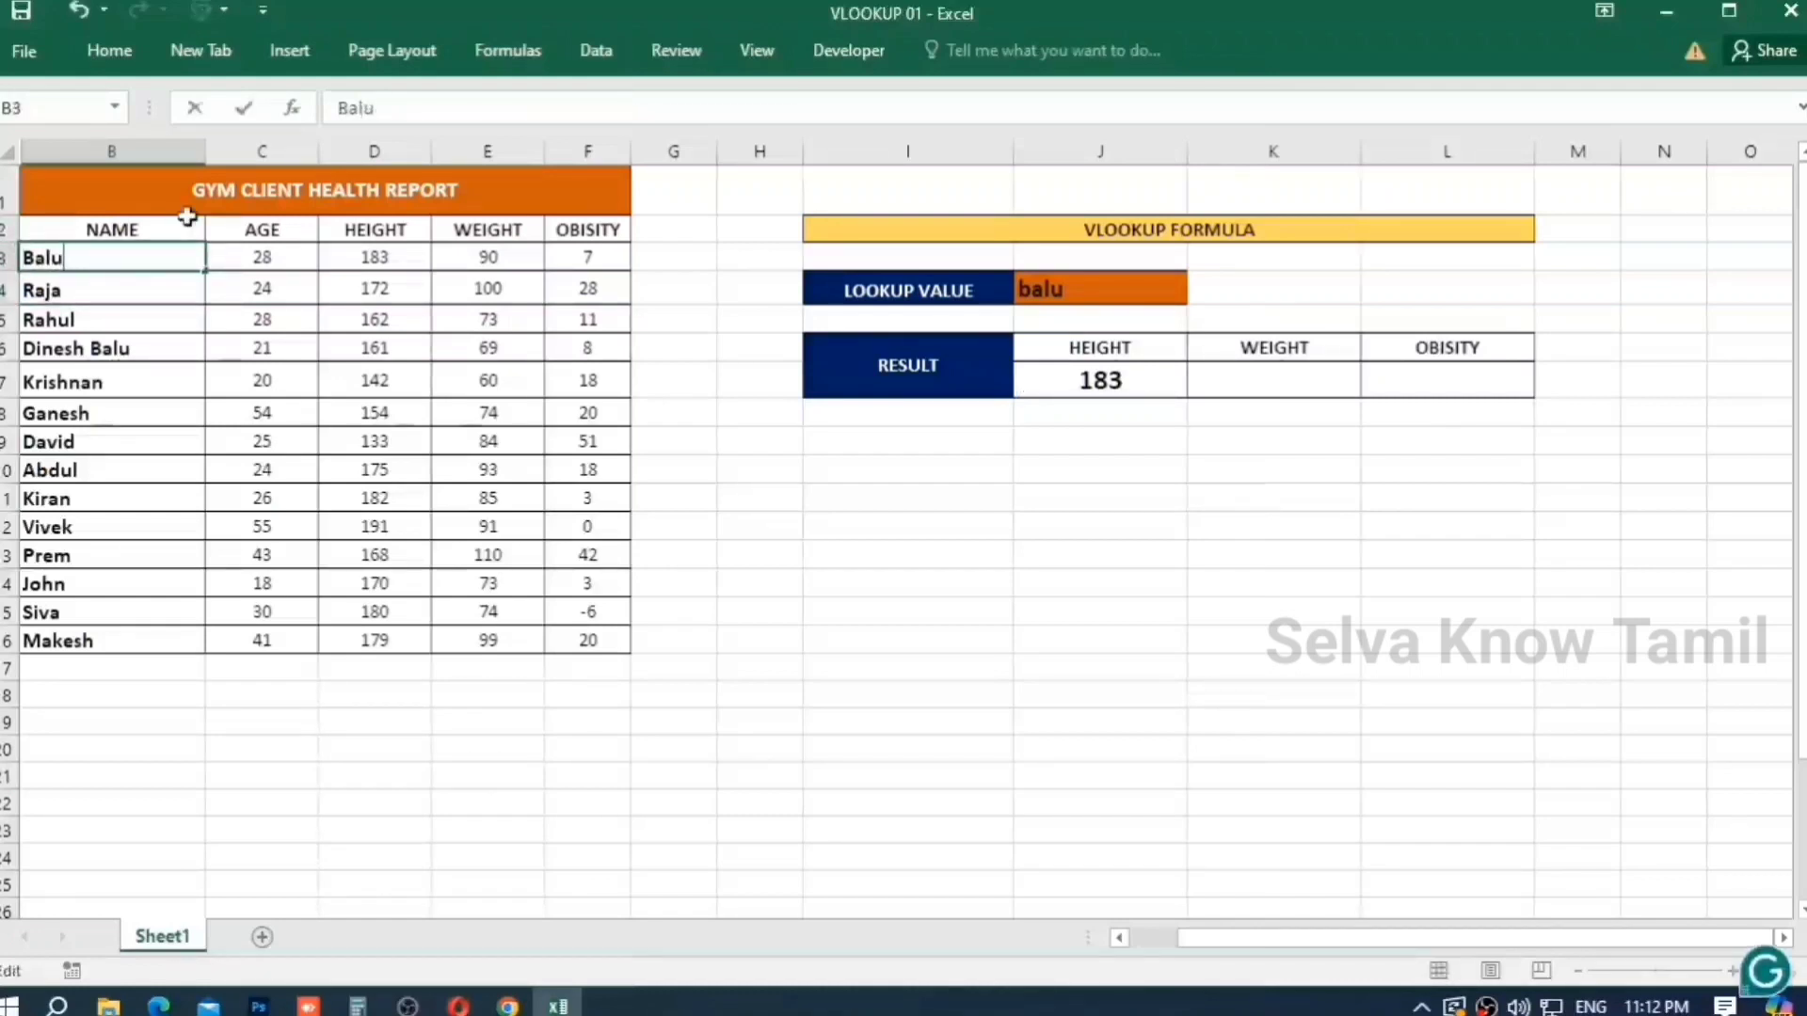
key(Return)
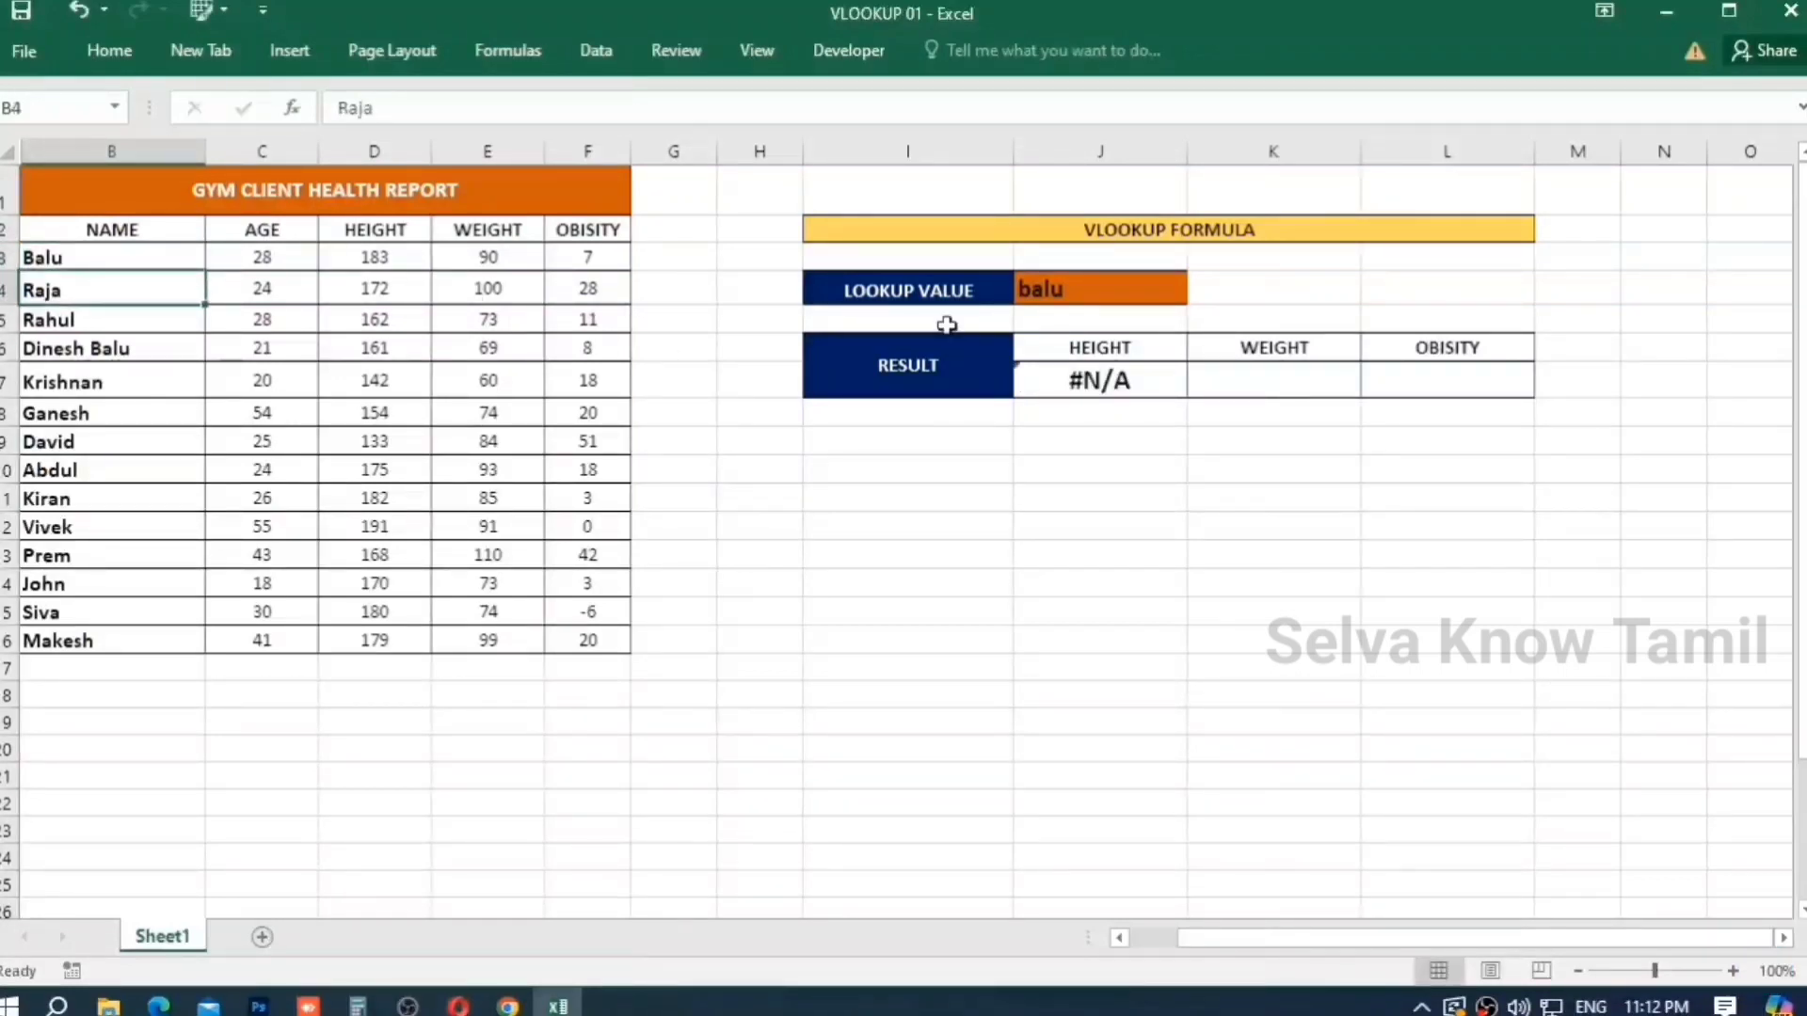
double_click(1115, 289)
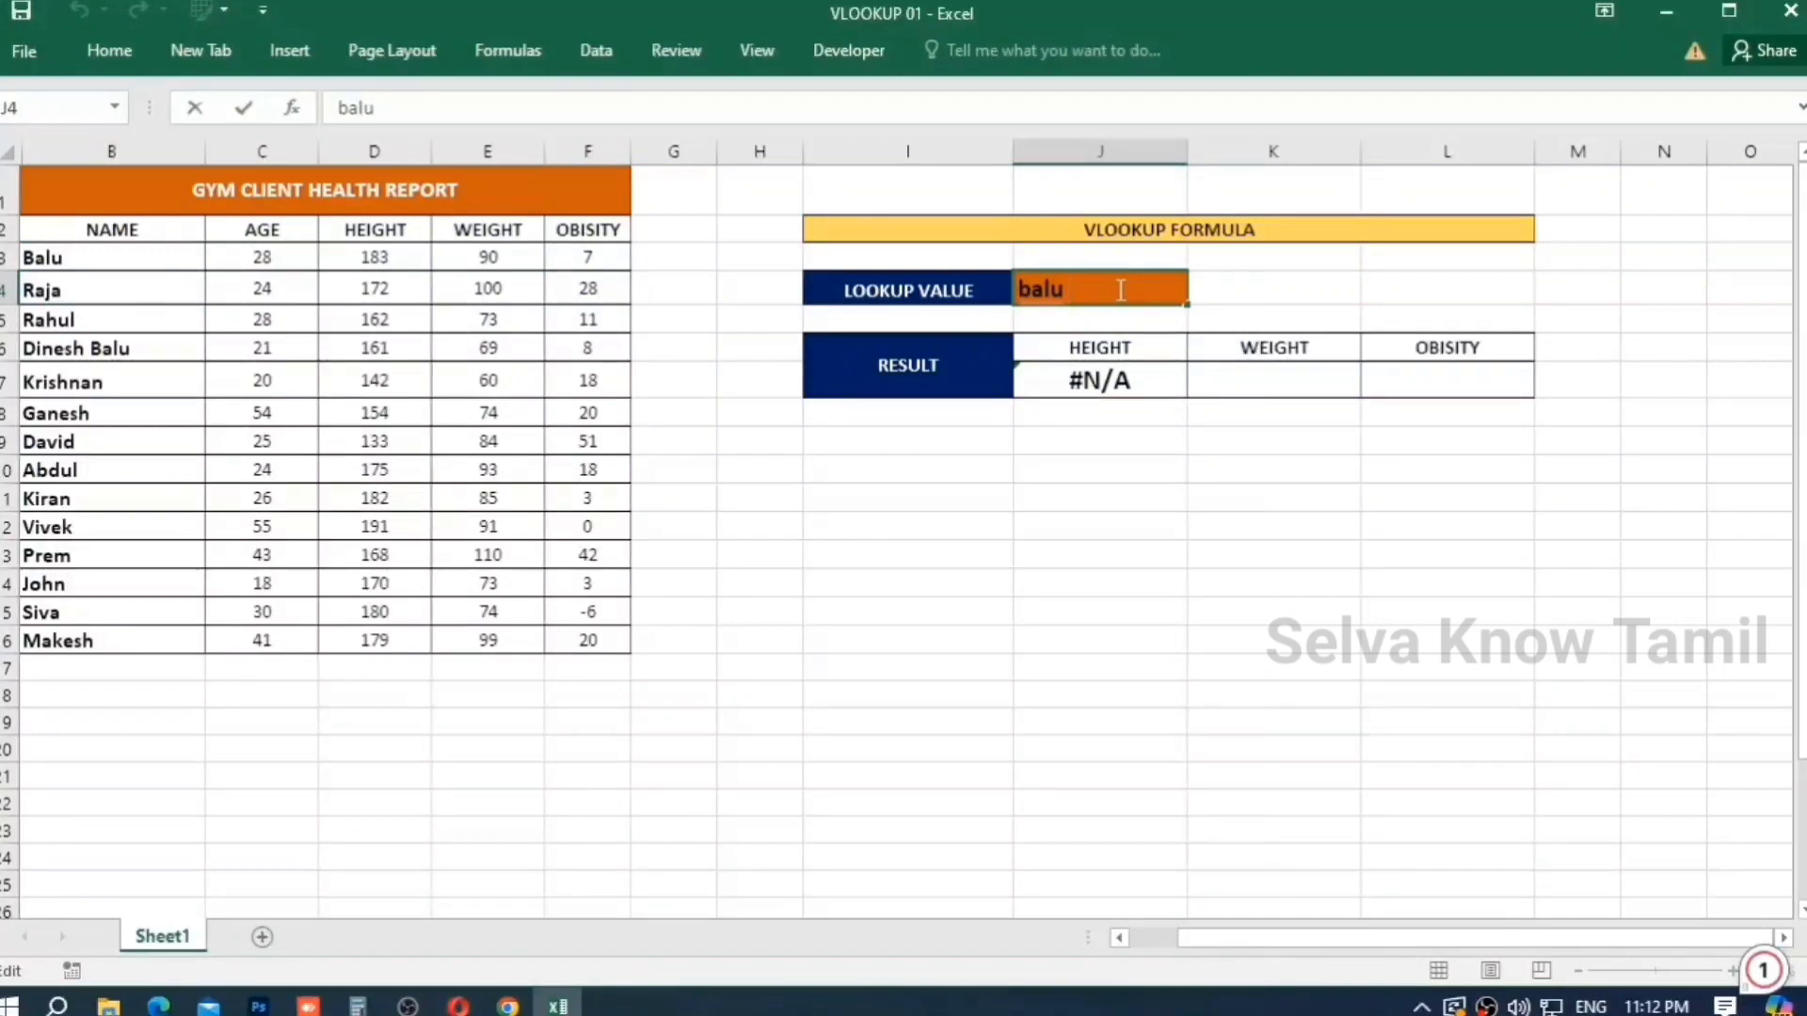
key(Return)
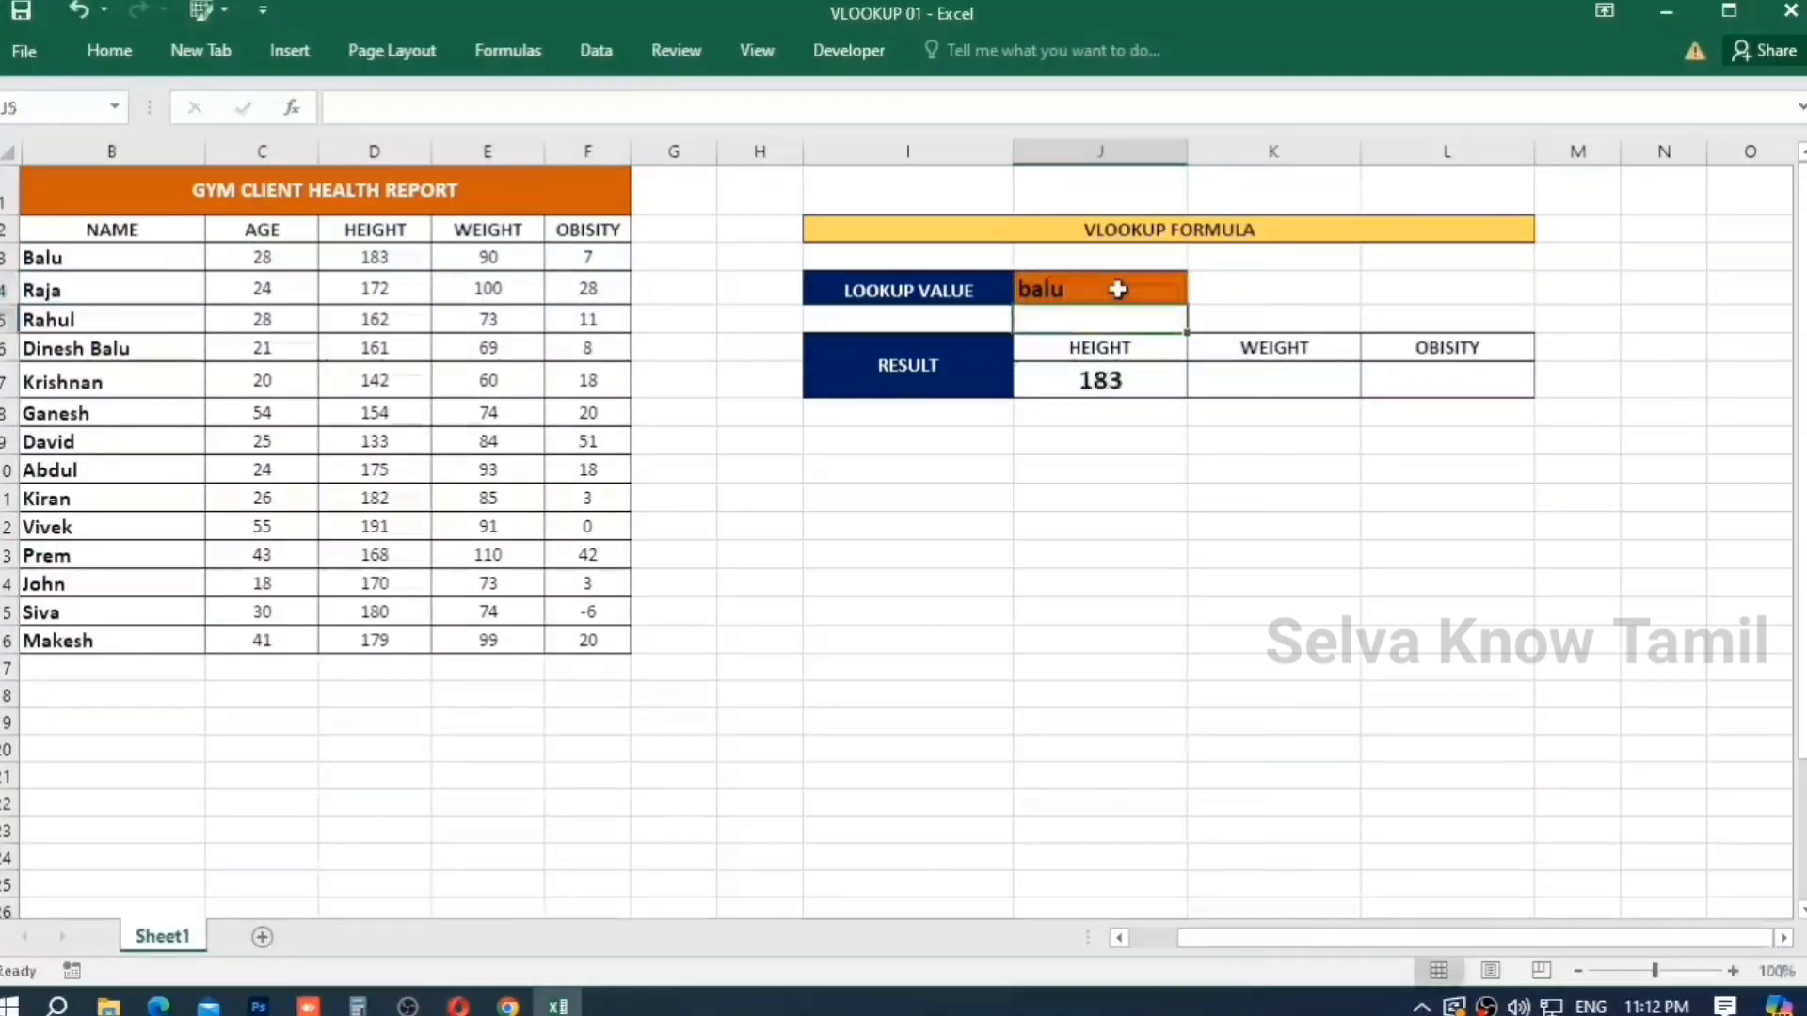
Fill the height formula from J7 into K7 under WEIGHT and inspect the copied formula's references.
click(1136, 378)
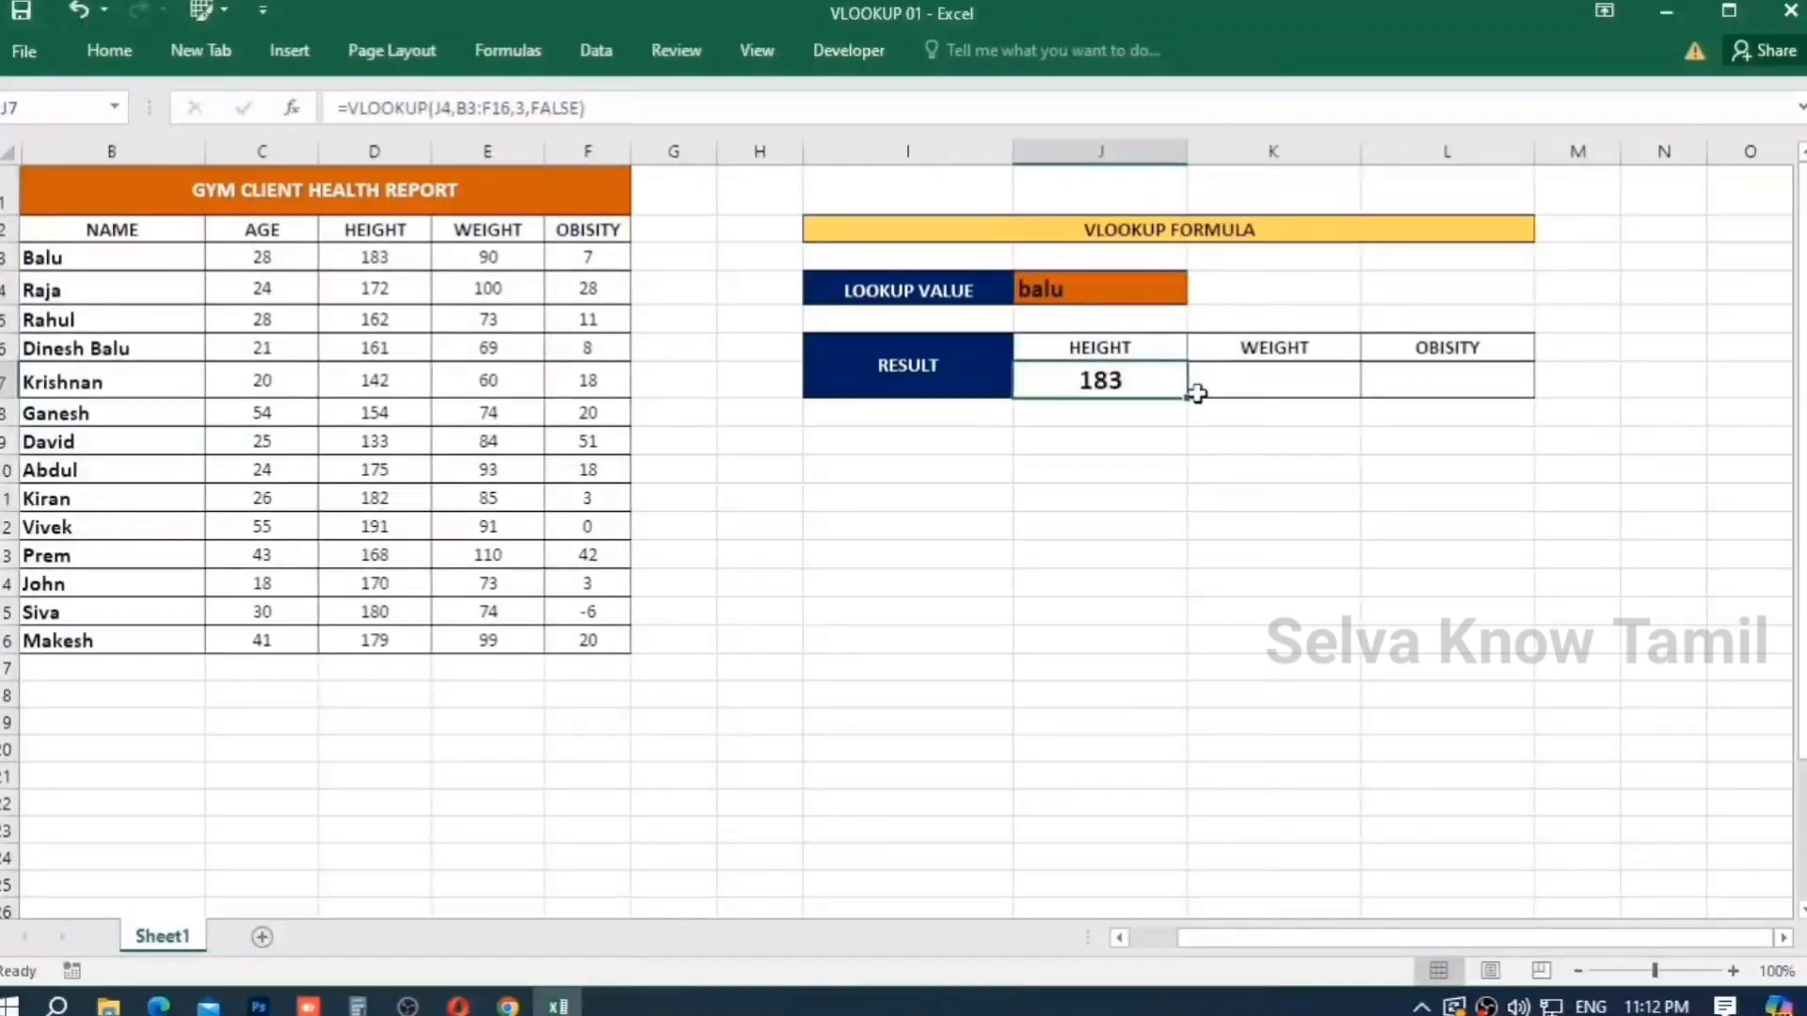
drag(1195, 394, 1299, 393)
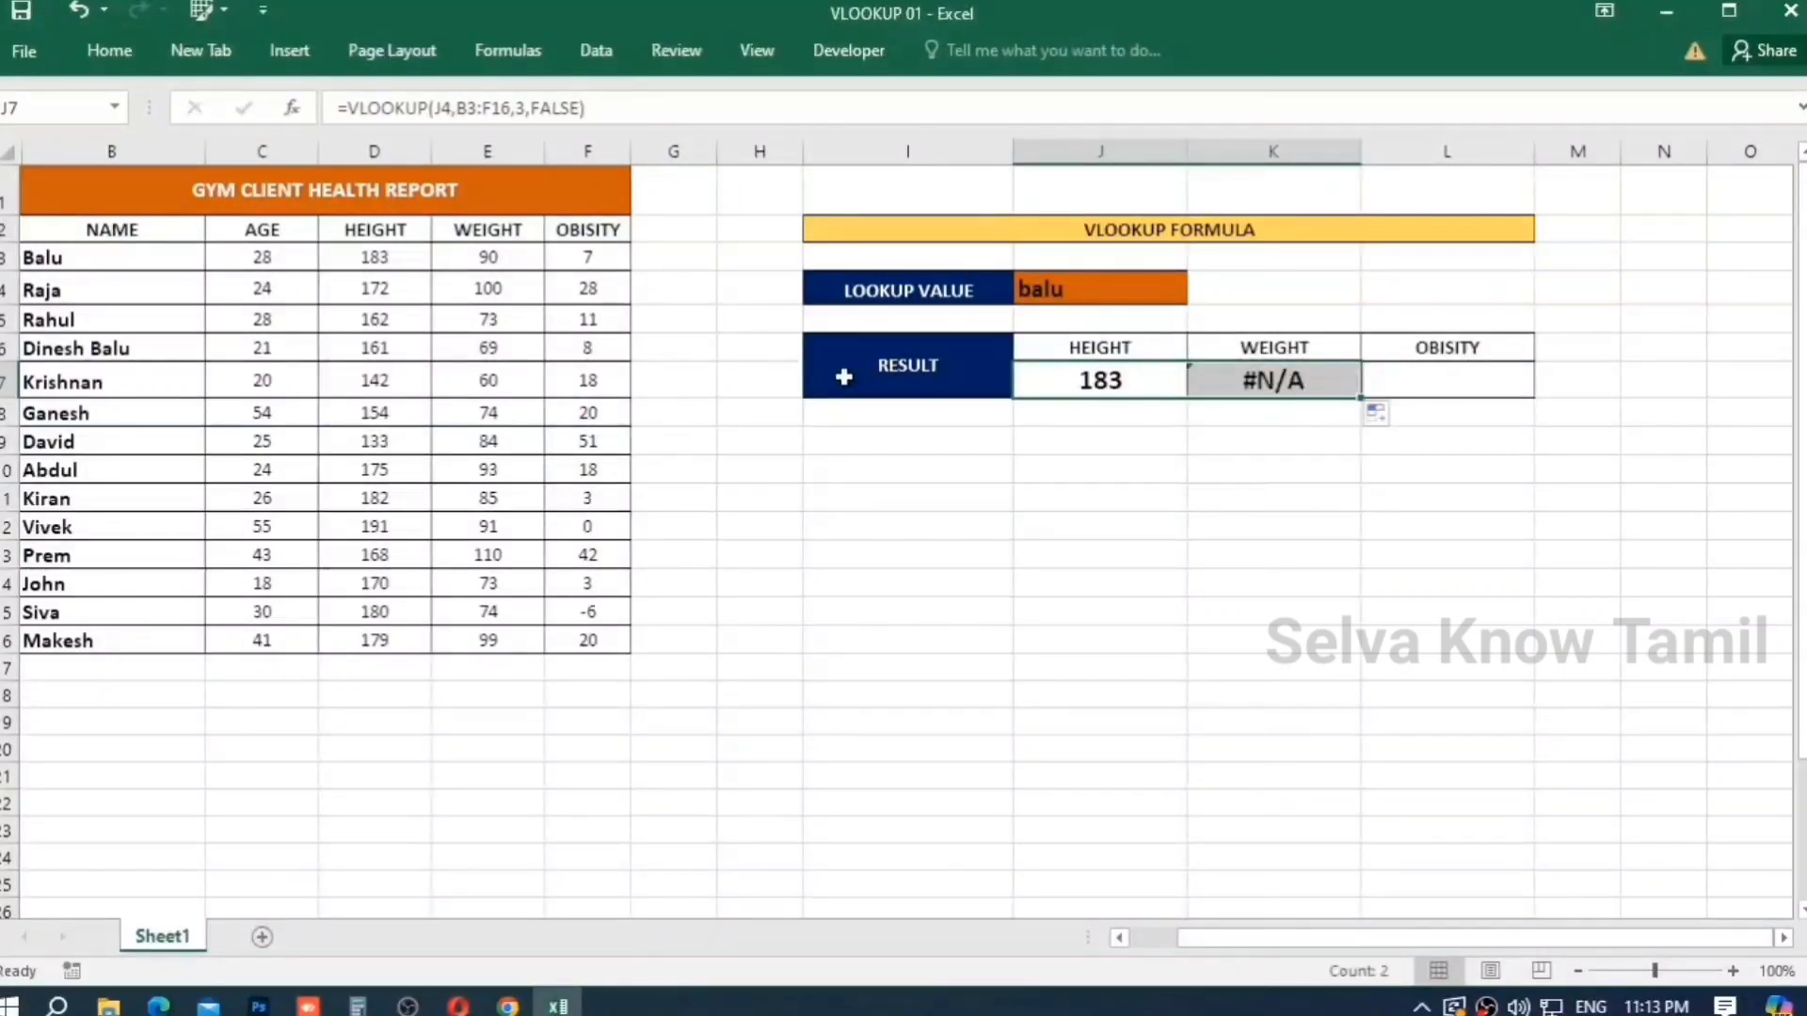
click(1246, 389)
double_click(1254, 403)
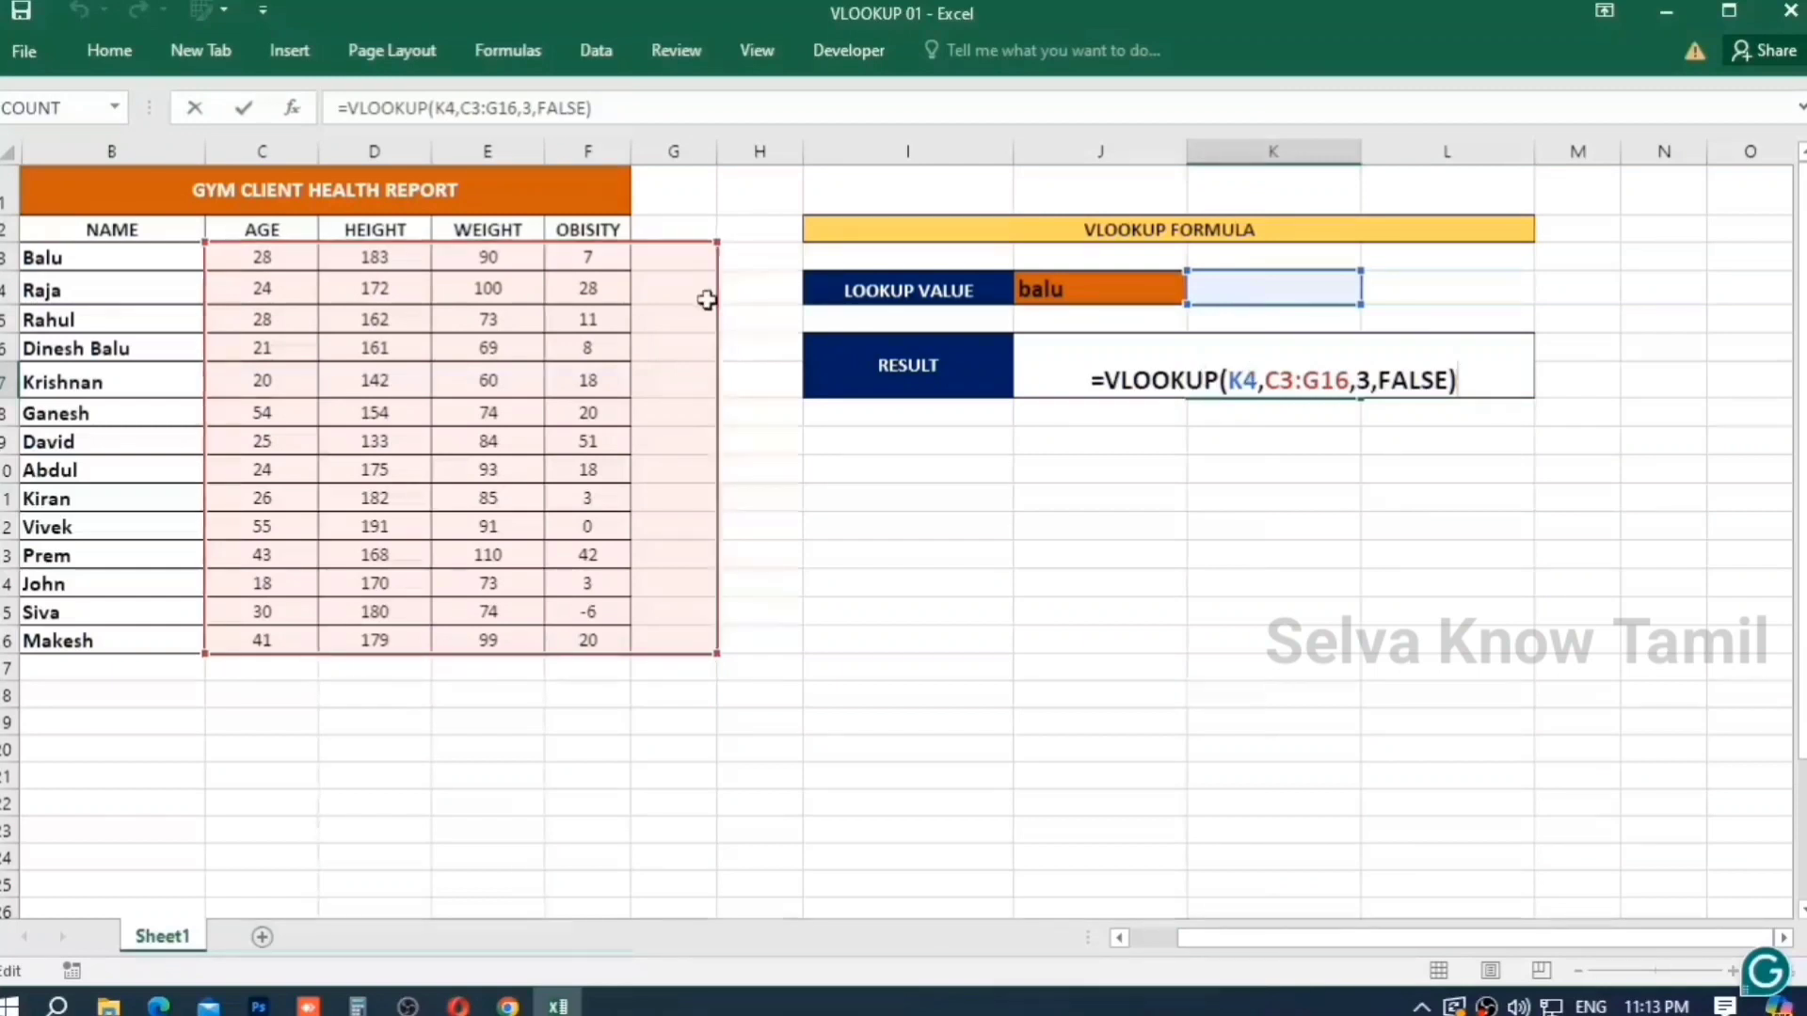
key(Escape)
Make the lookup cell J4 and the table range B3:F16 absolute references in the height formula in J7.
click(1109, 381)
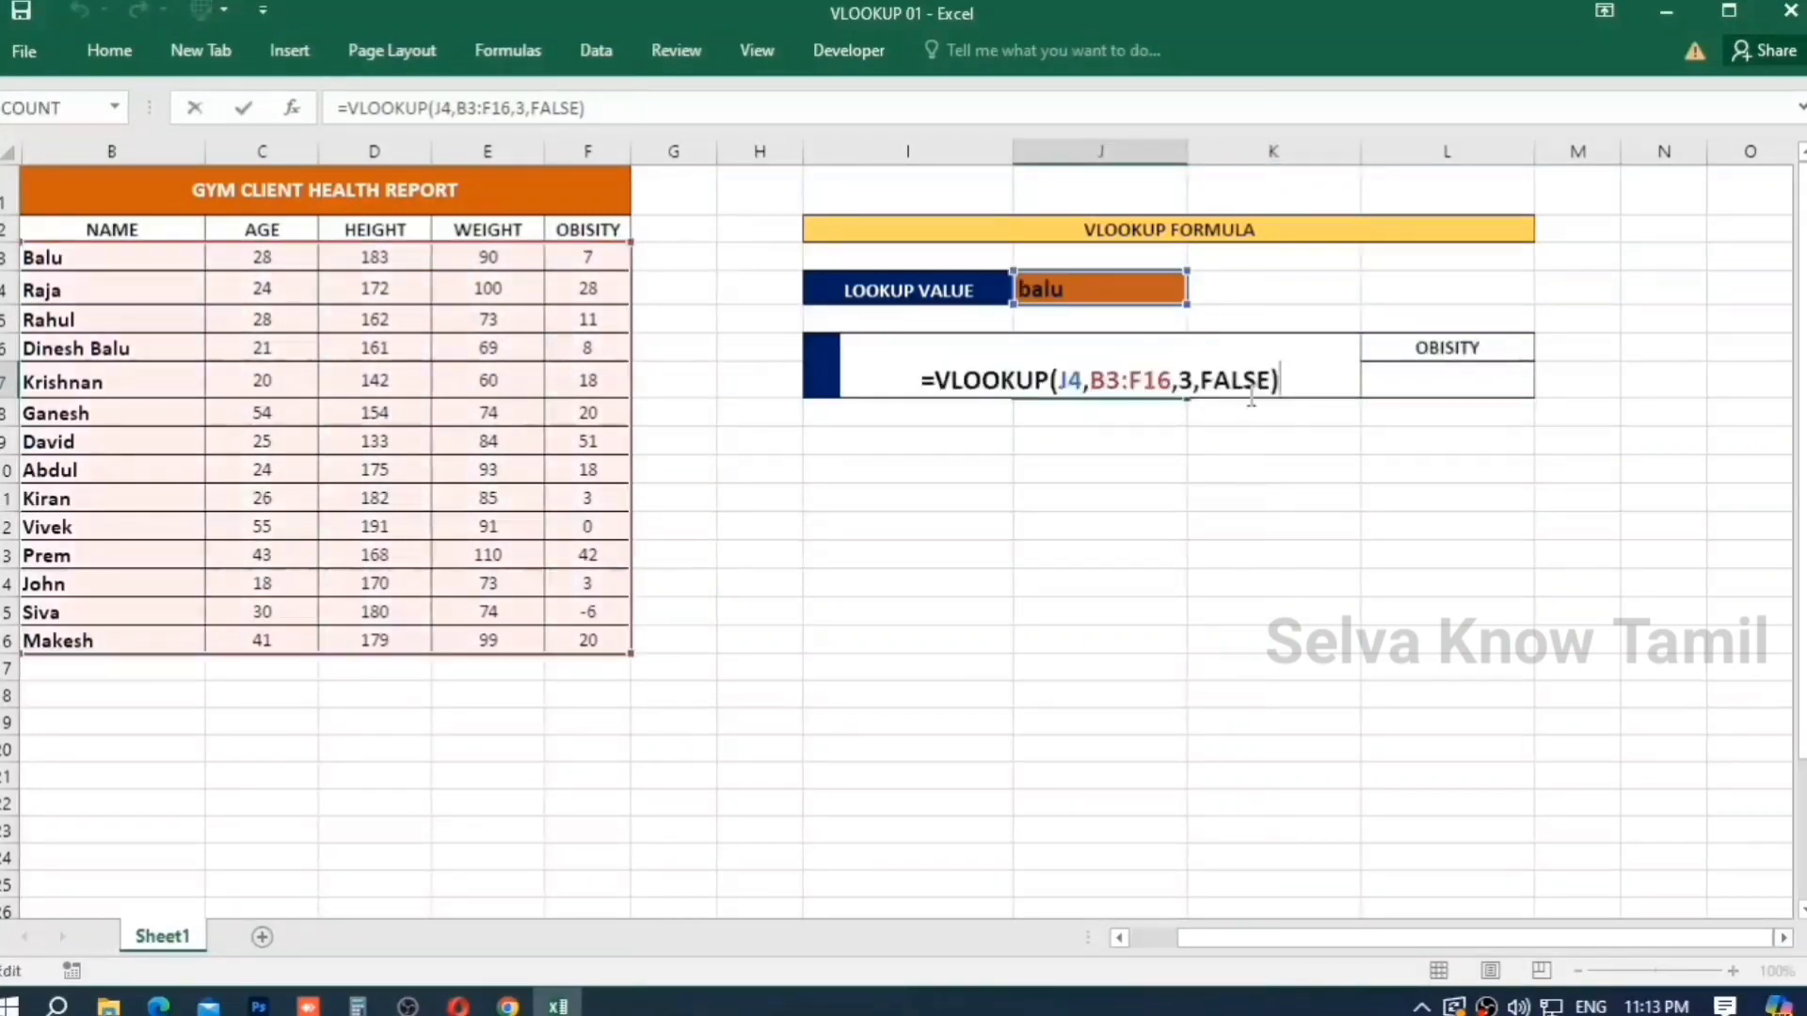
key(F2)
click(1069, 380)
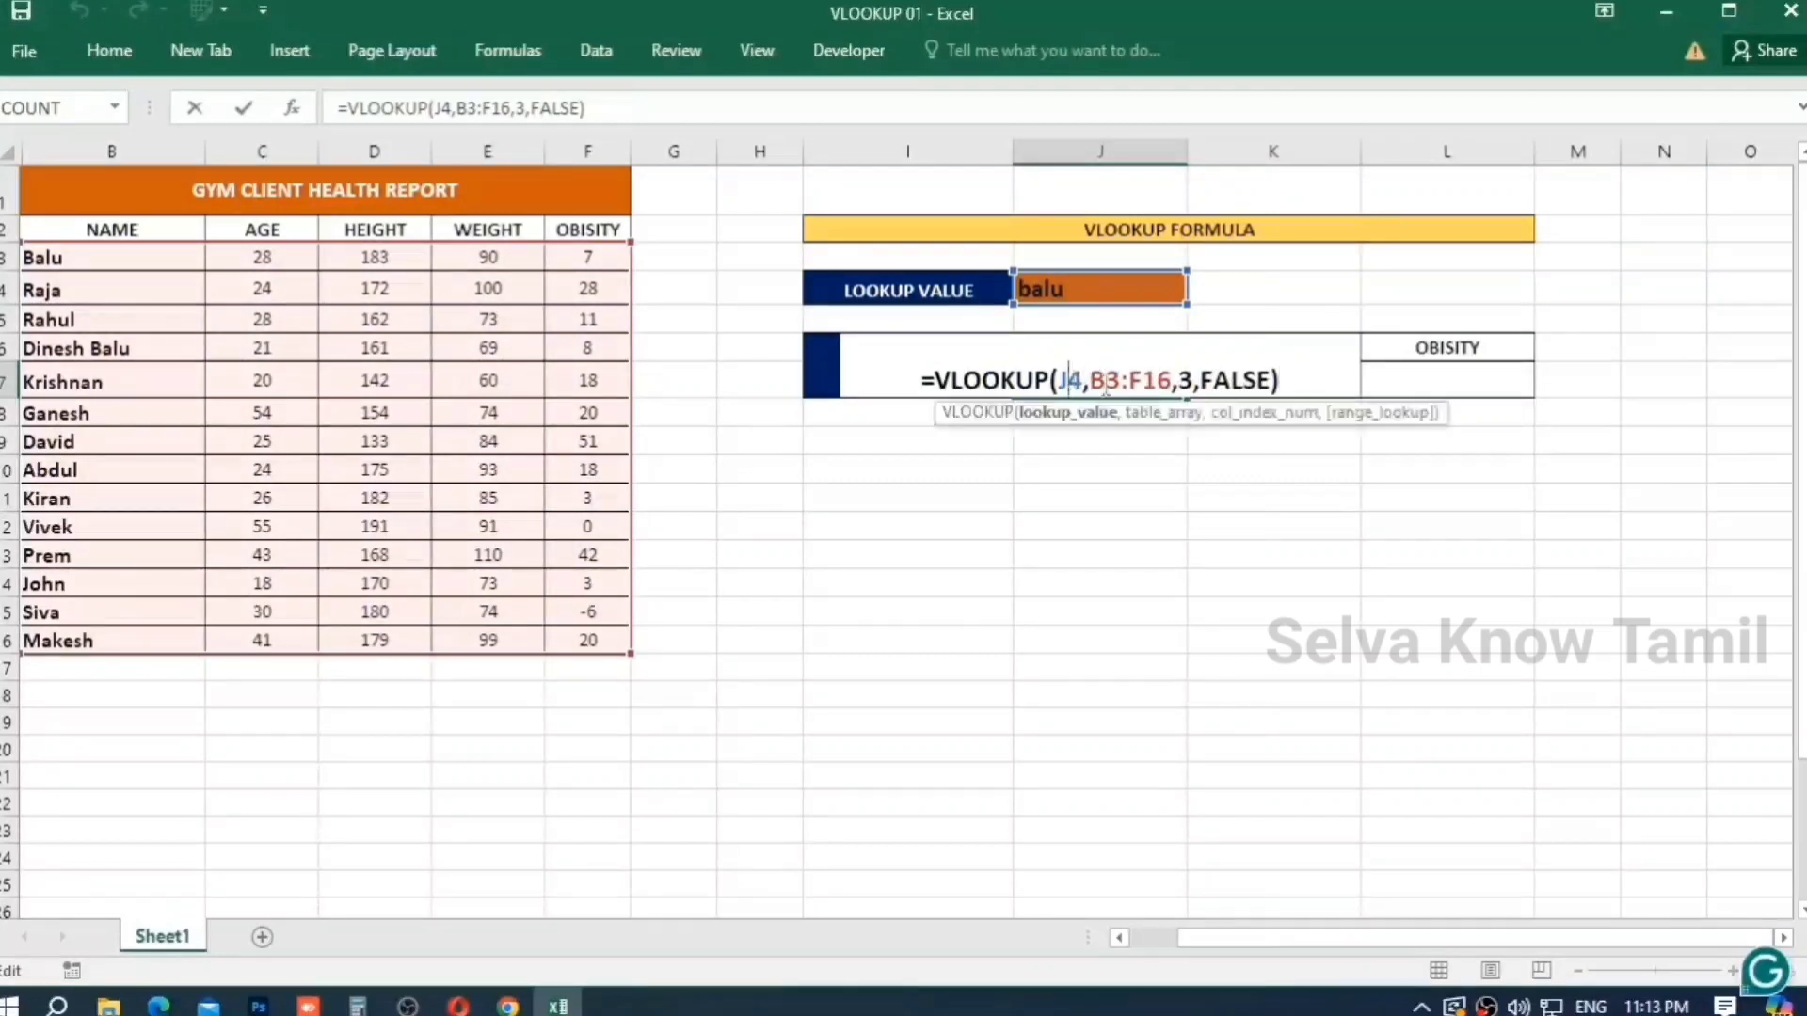
key(F4)
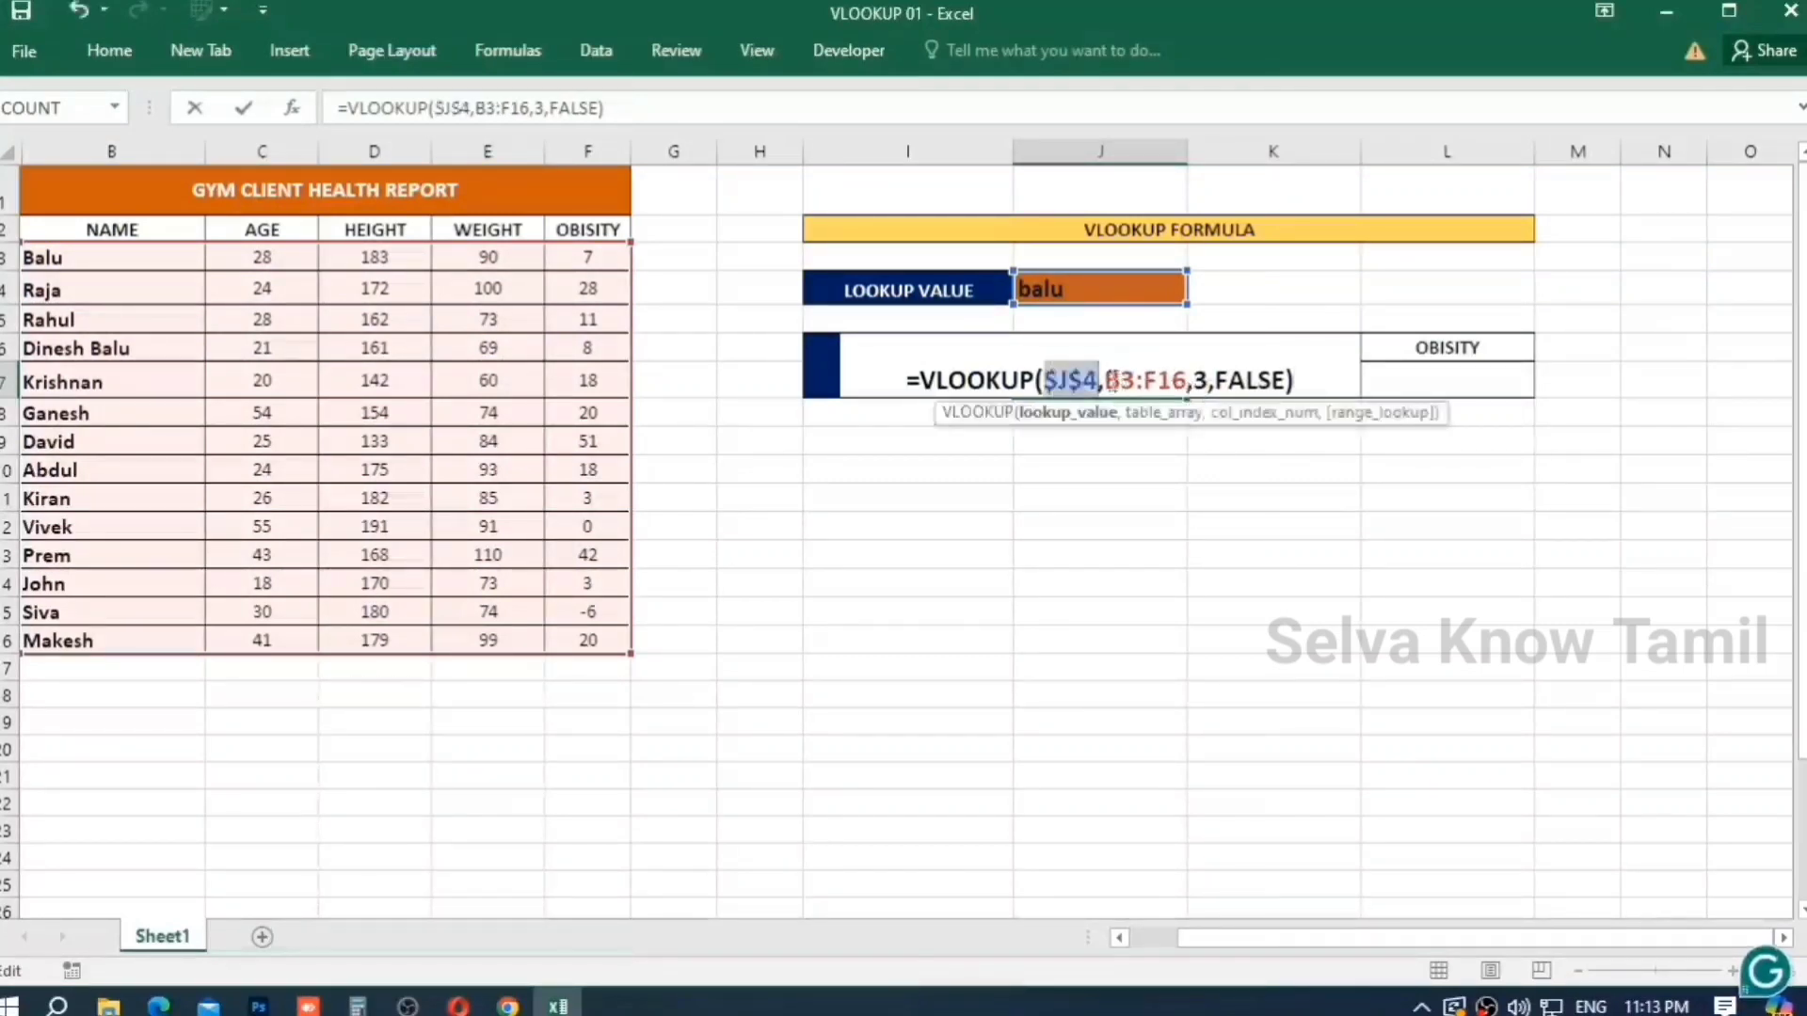
drag(1120, 378, 1187, 381)
key(F4)
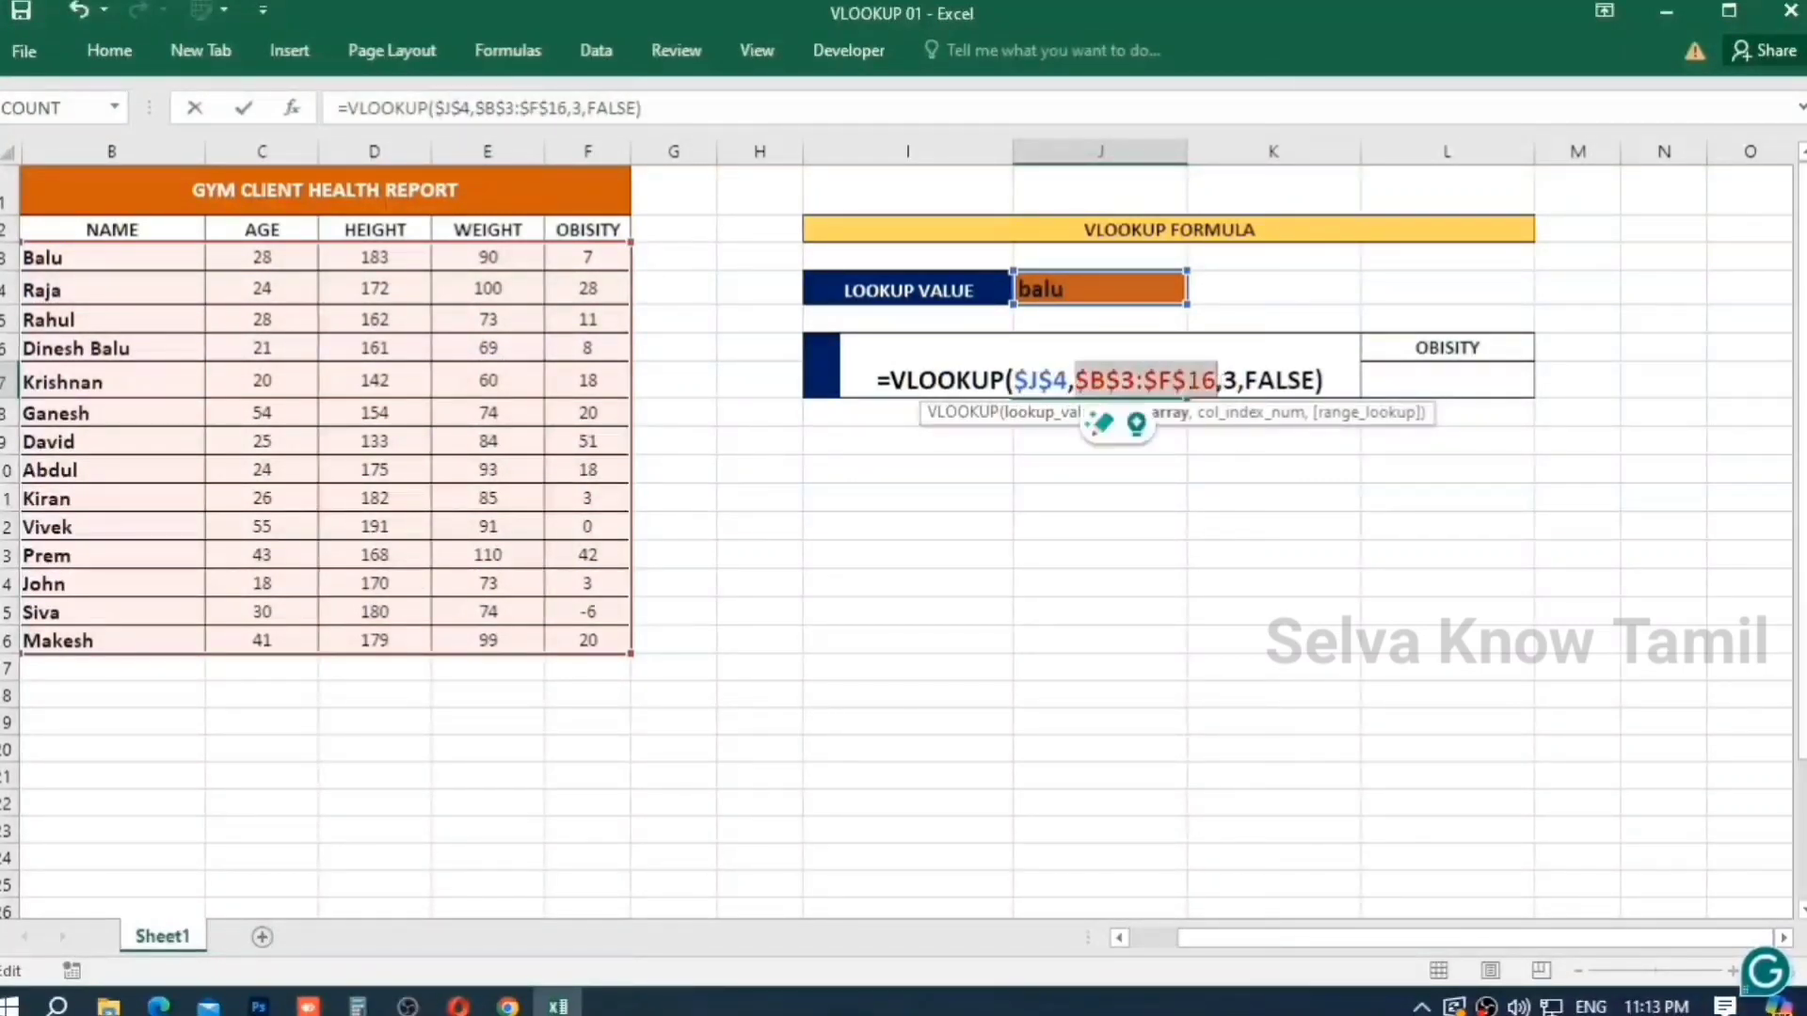
key(Return)
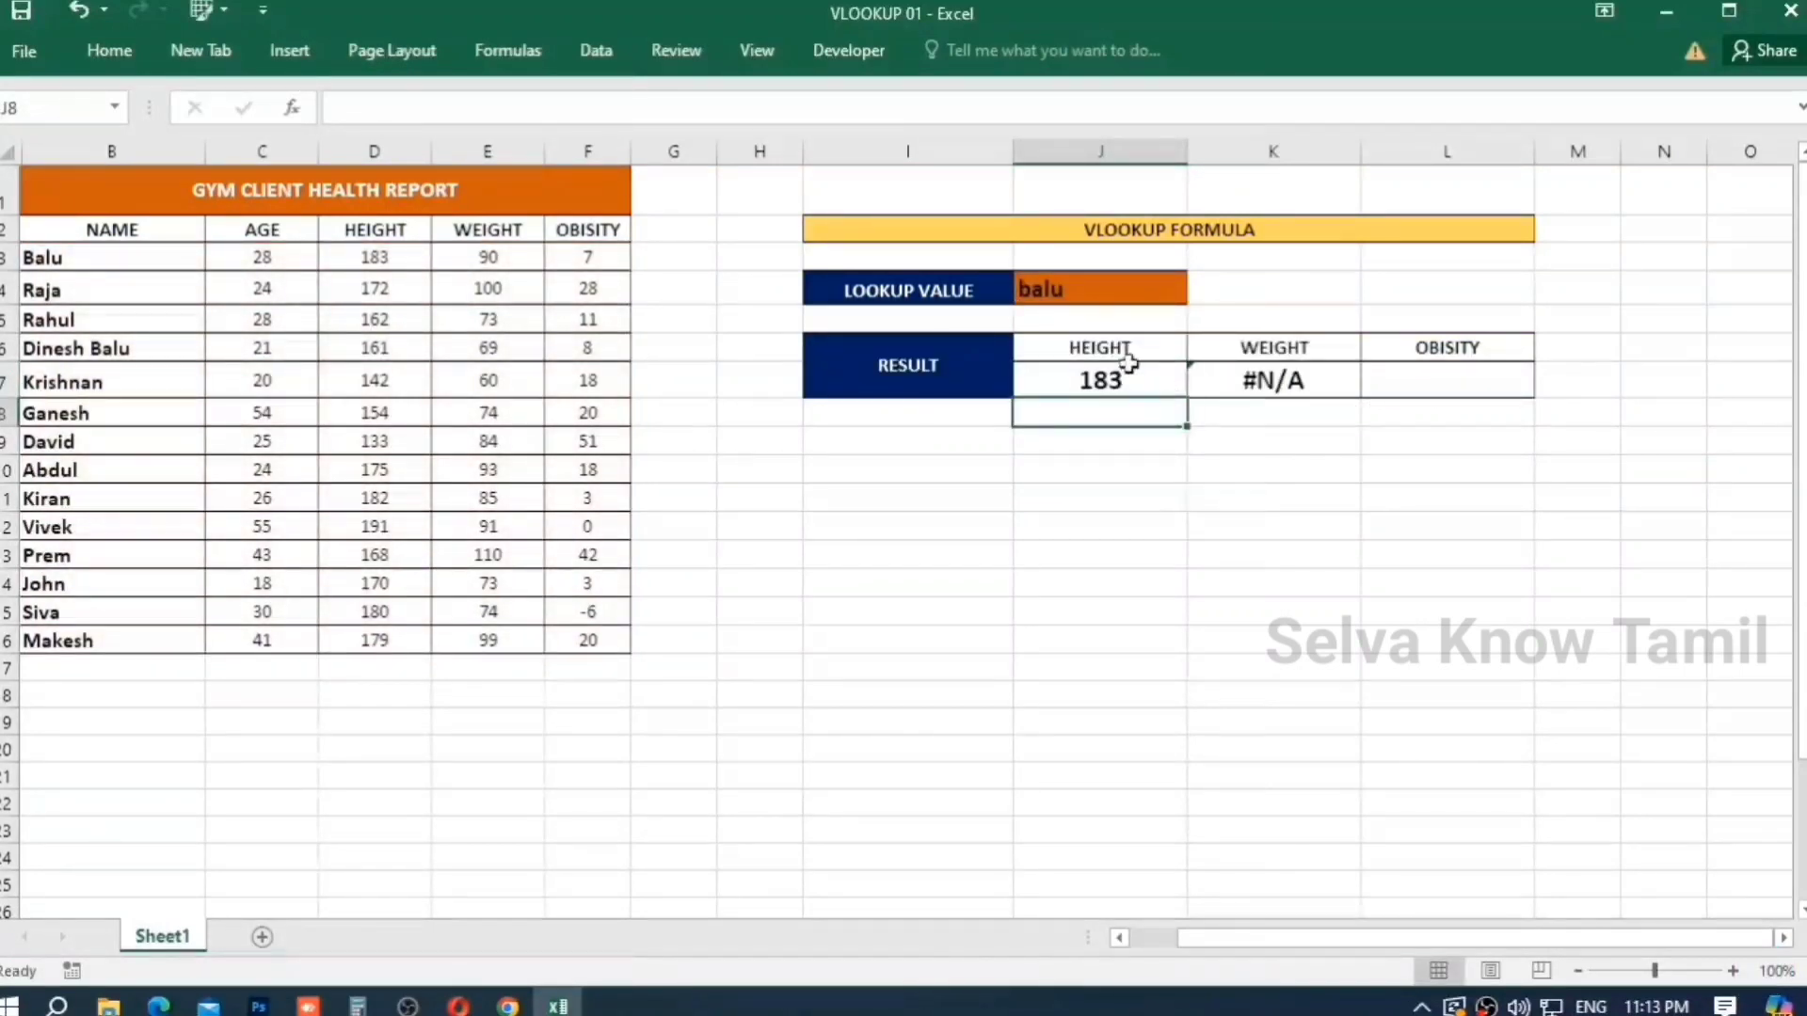
Copy the height formula from J7 into K7 under WEIGHT and set its column index to 4.
click(1129, 367)
key(ctrl+c)
click(1279, 381)
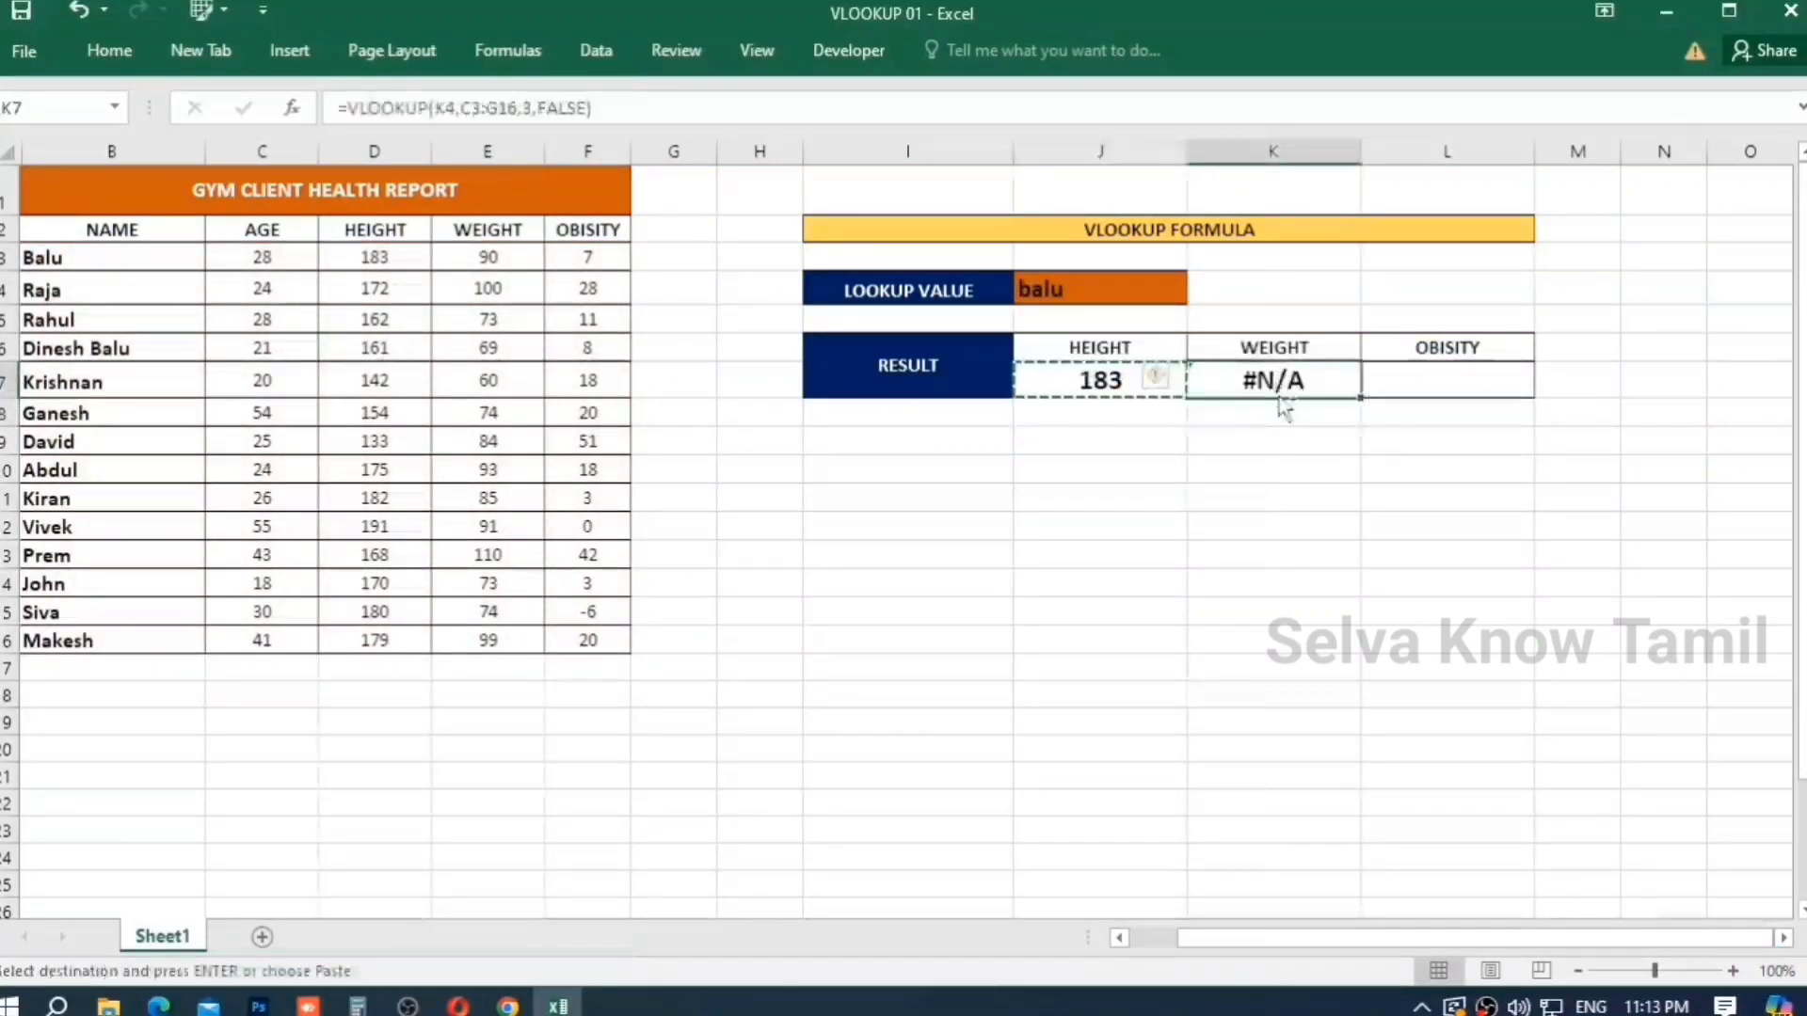
key(ctrl+v)
key(F2)
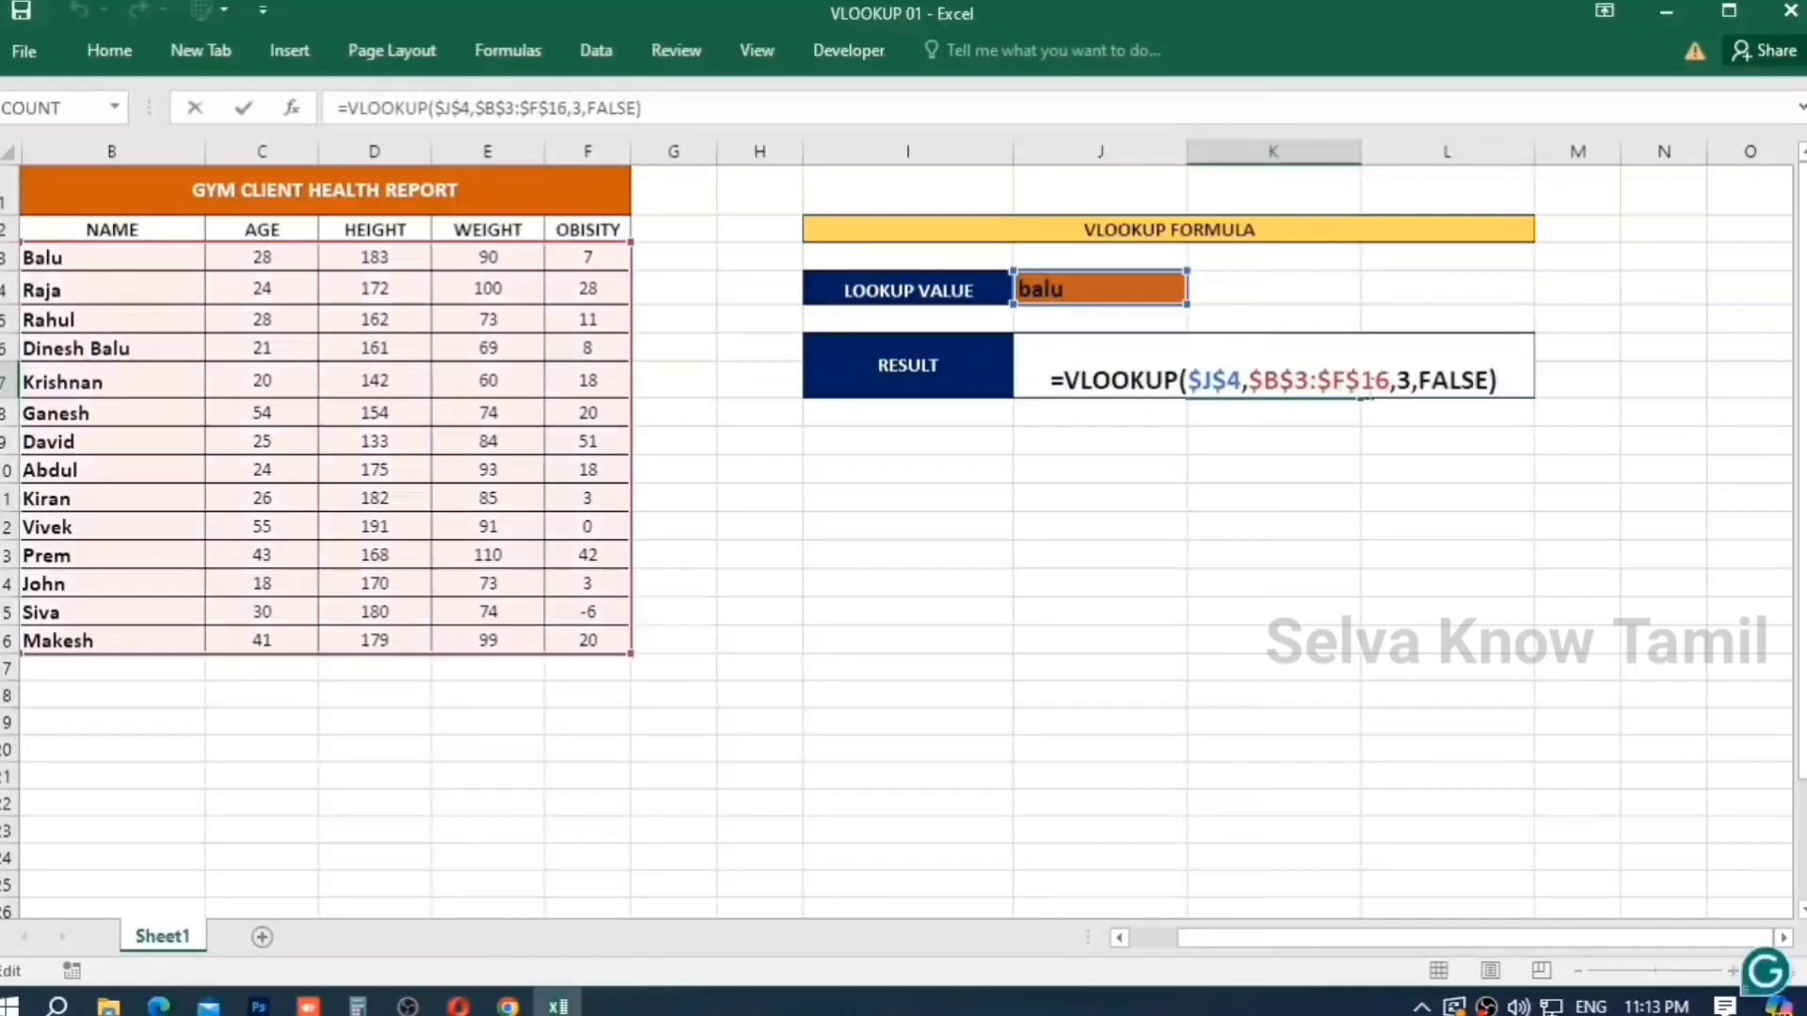
click(1411, 376)
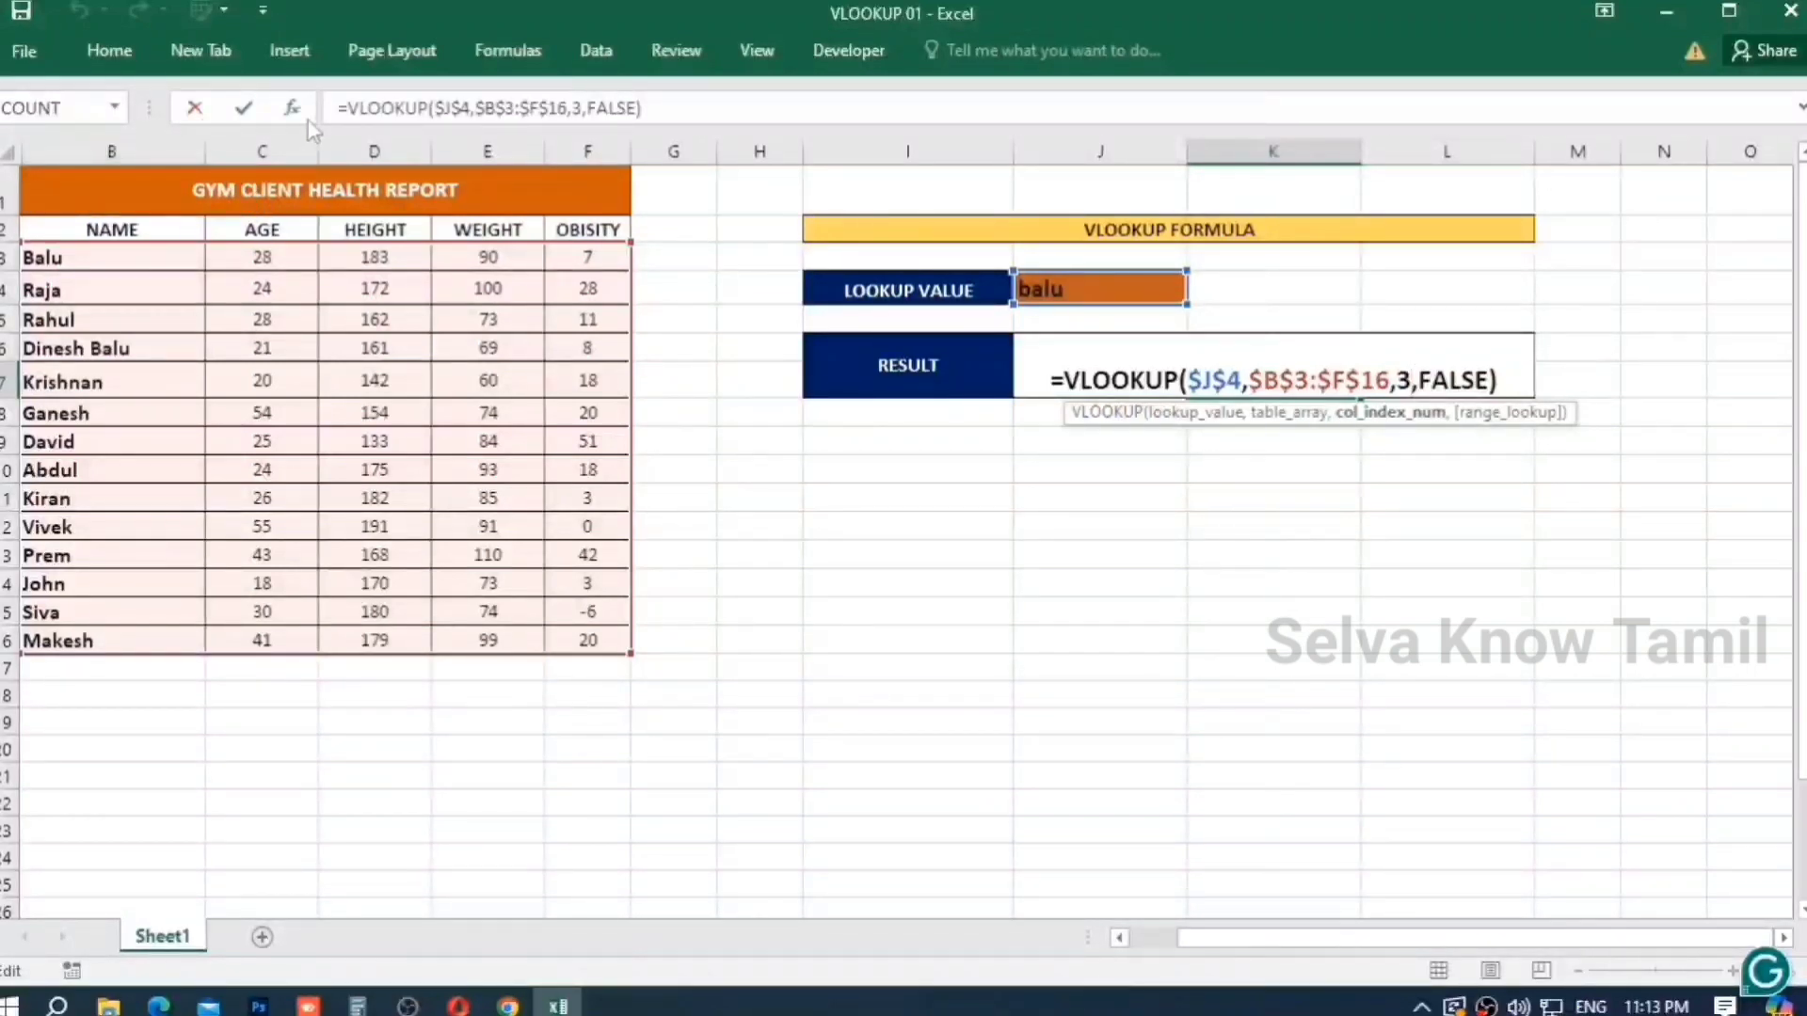
key(BackSpace)
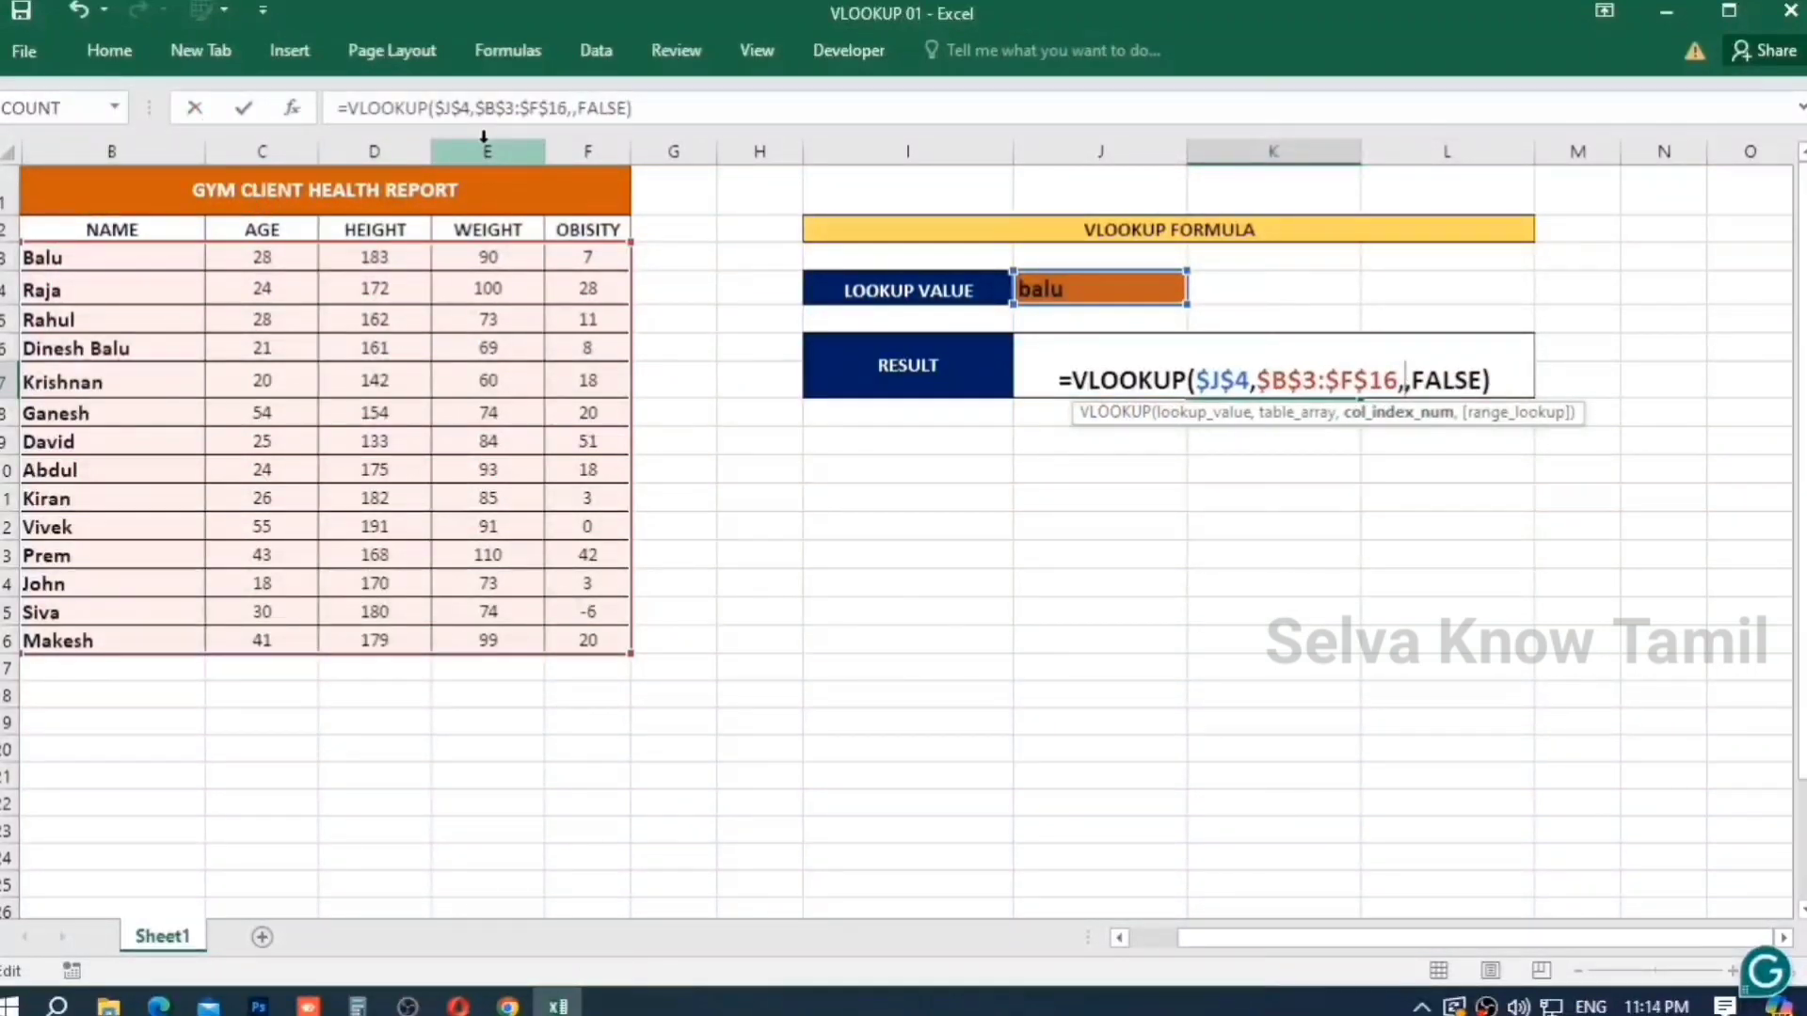
text(4)
key(Return)
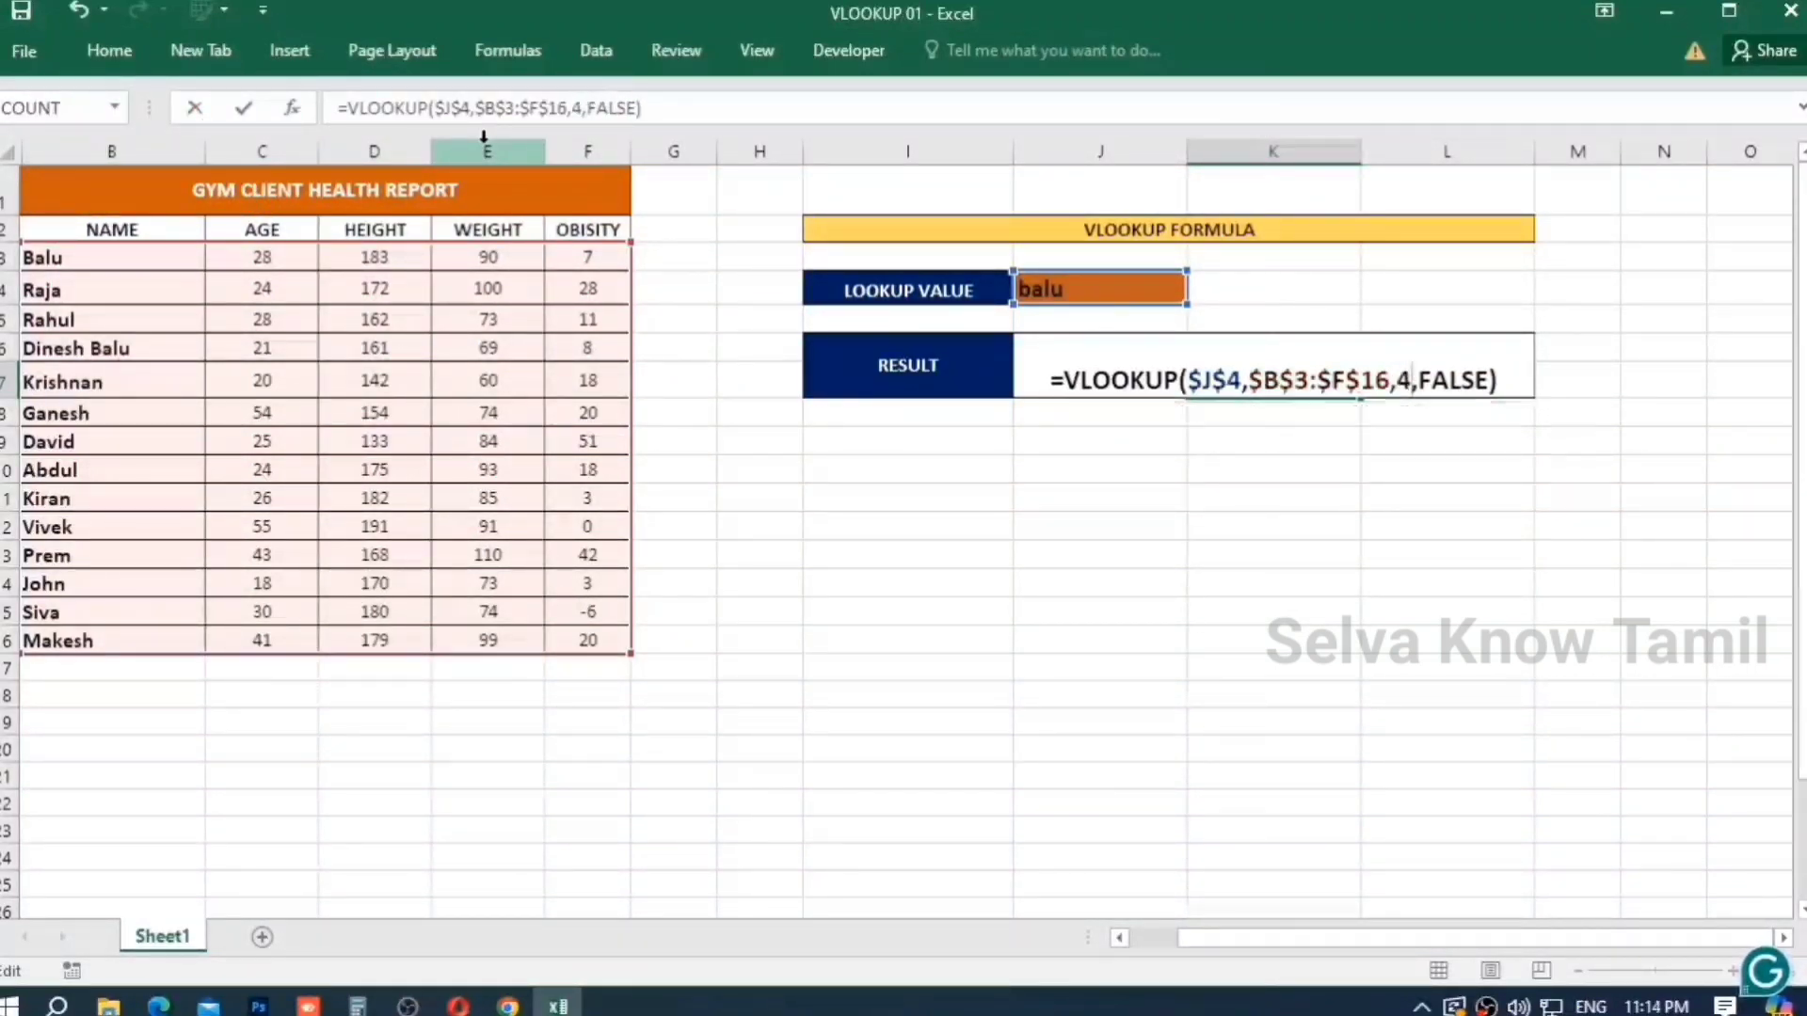
Copy the weight formula from K7 into L7 under OBISITY and set its column index to 5.
click(1285, 386)
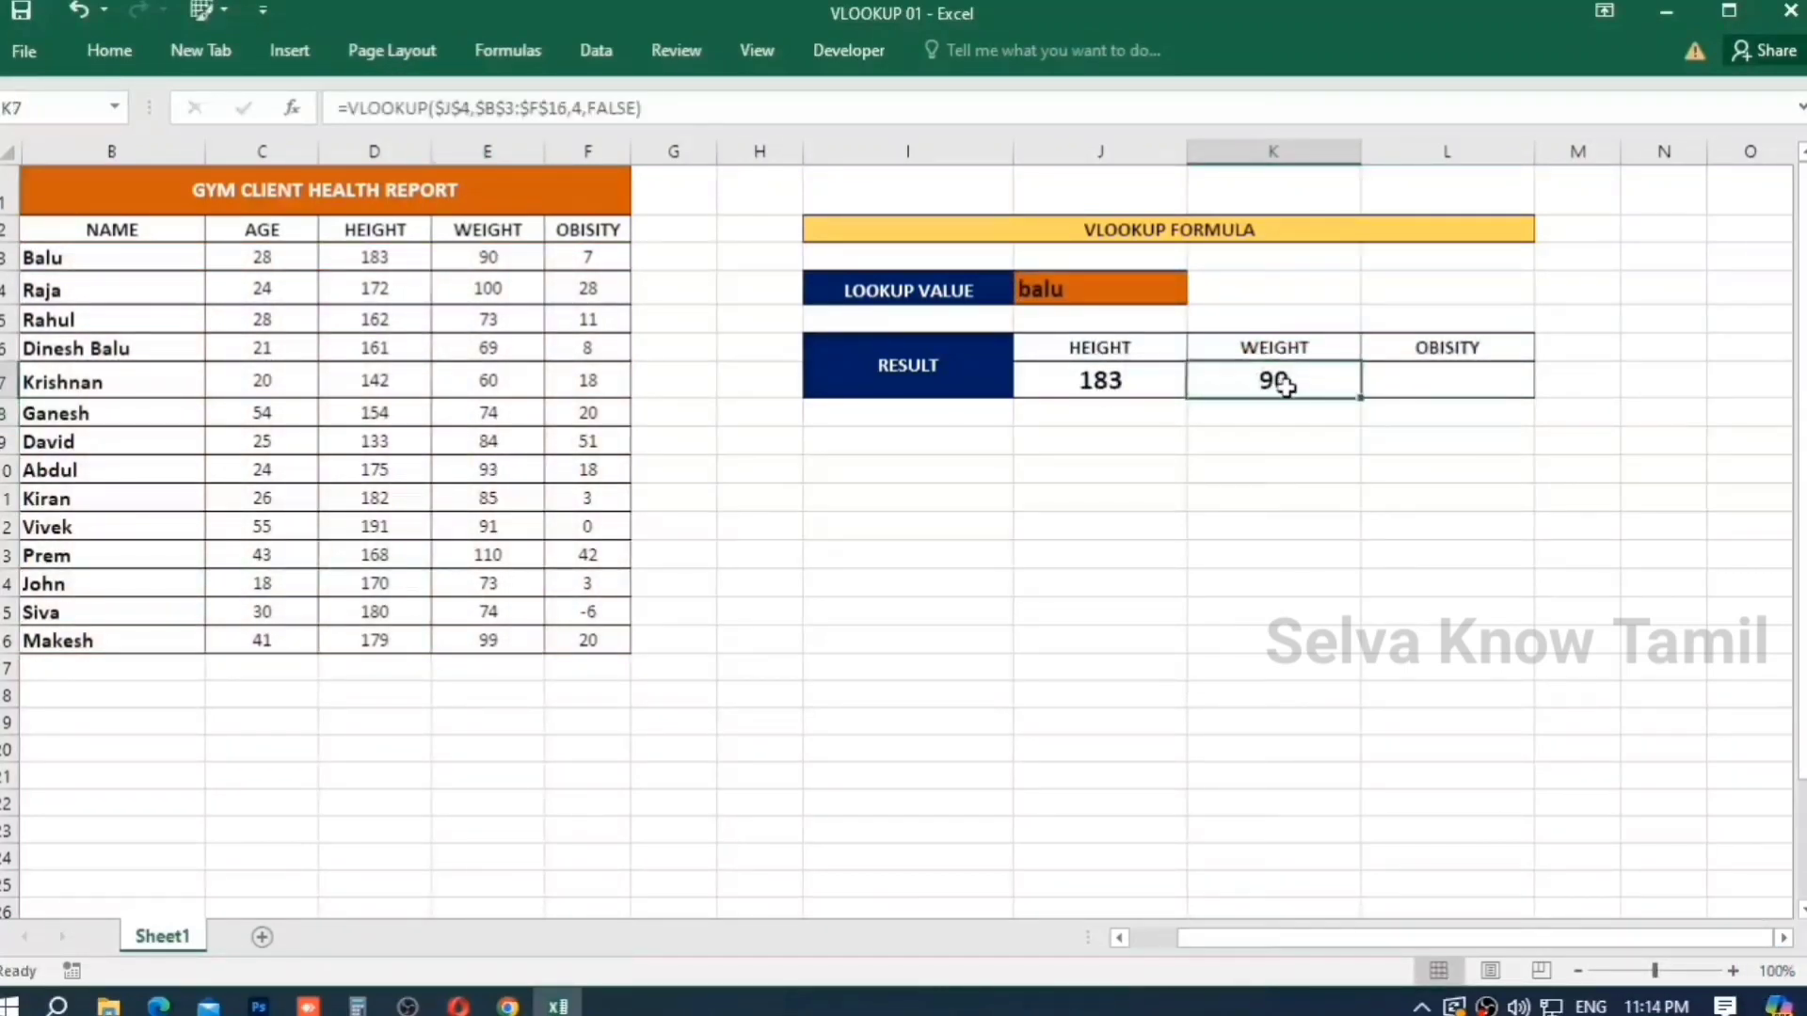
key(ctrl+c)
click(1379, 386)
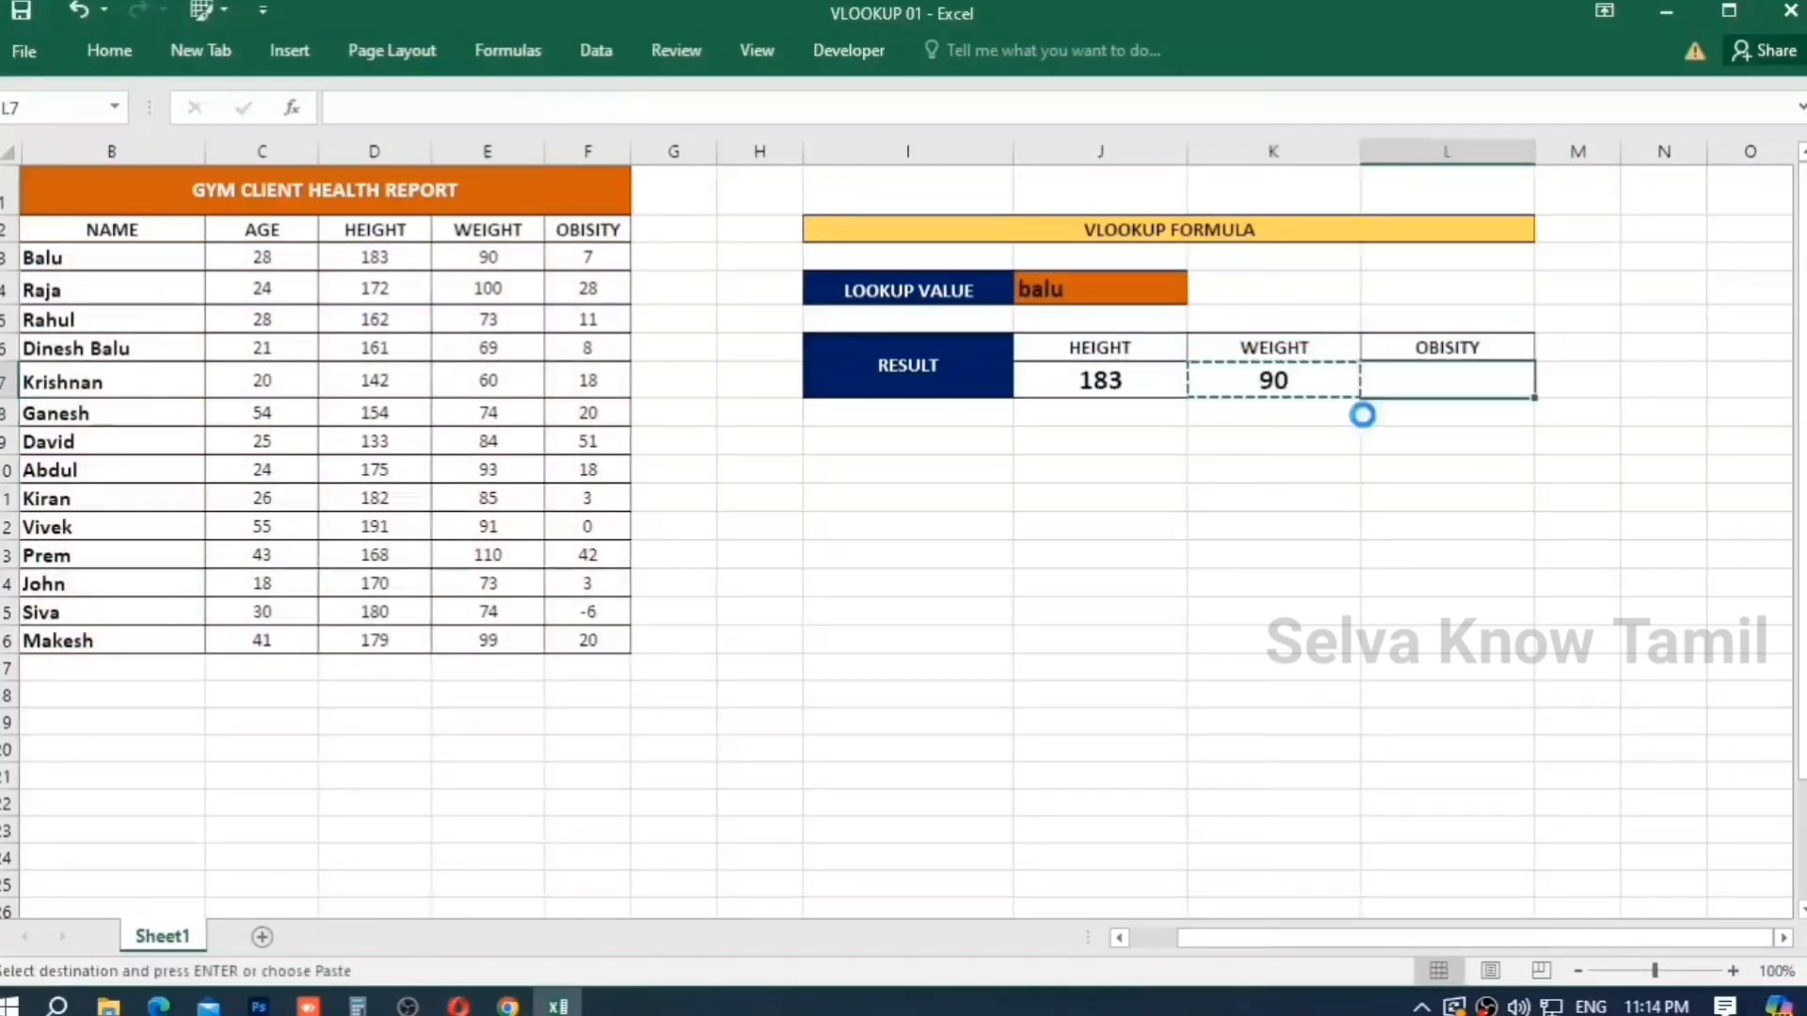
key(ctrl+v)
key(F2)
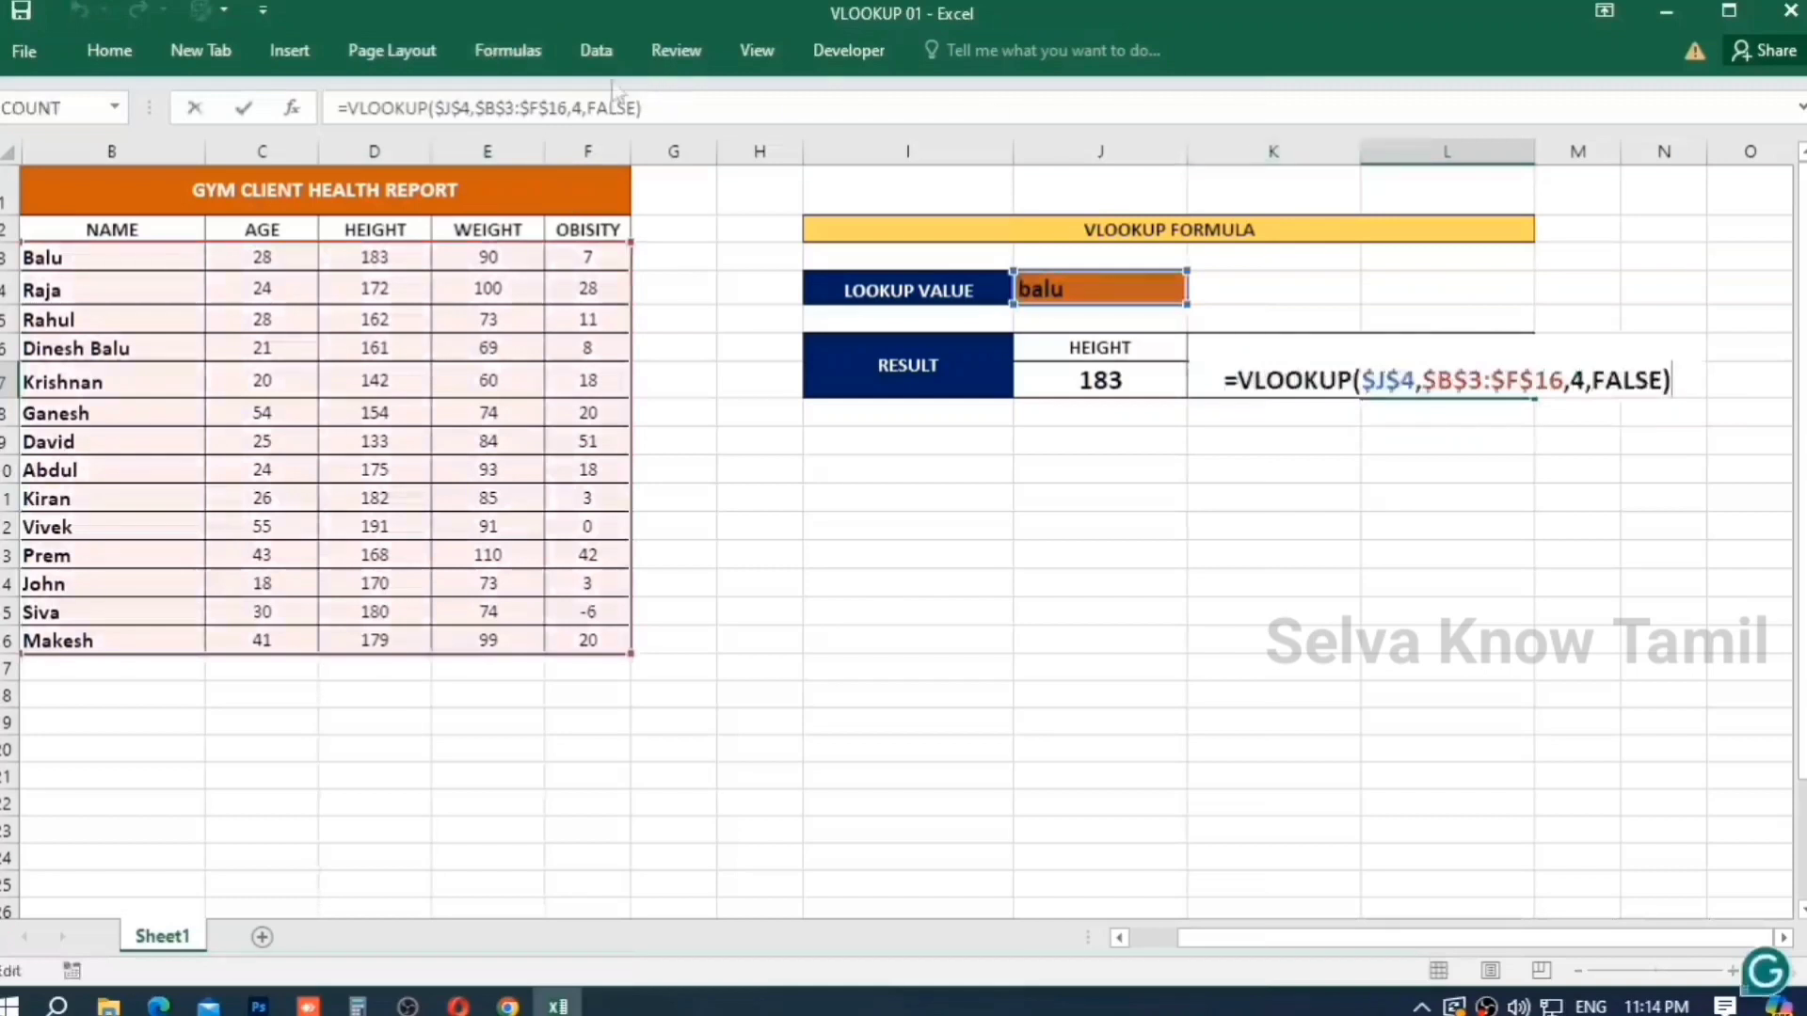
click(583, 108)
key(BackSpace)
text(5)
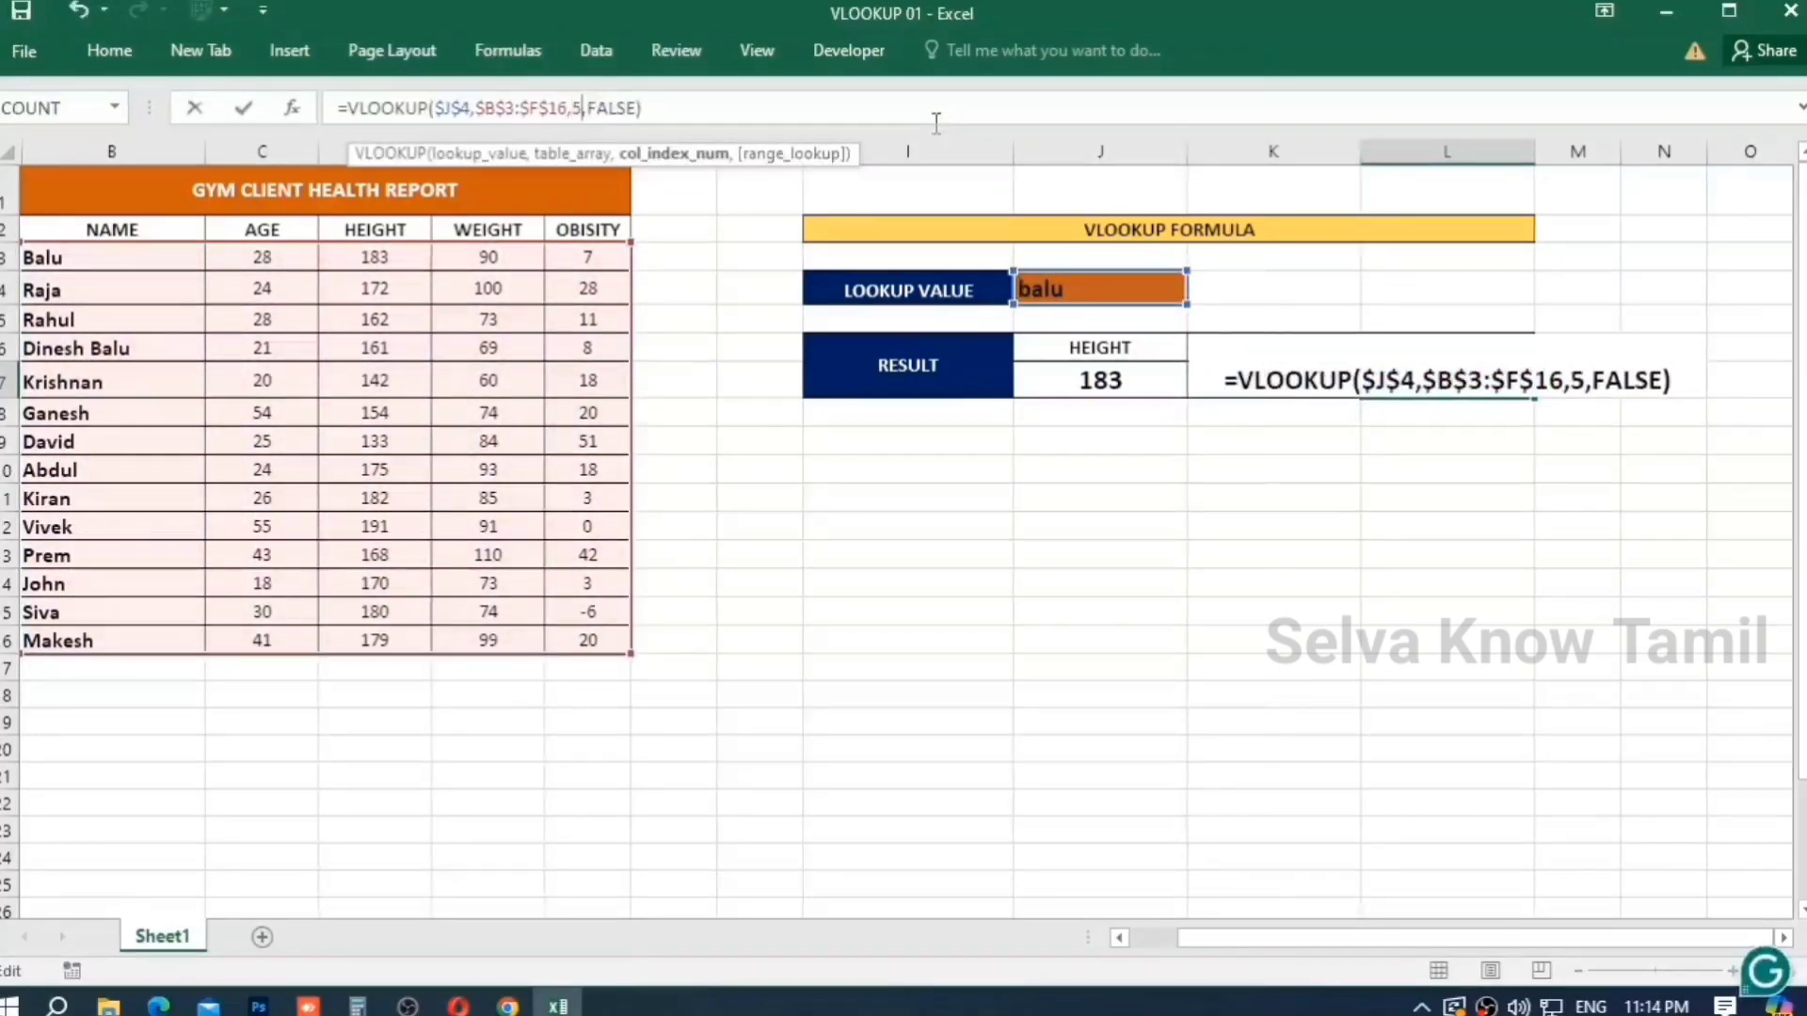
key(Return)
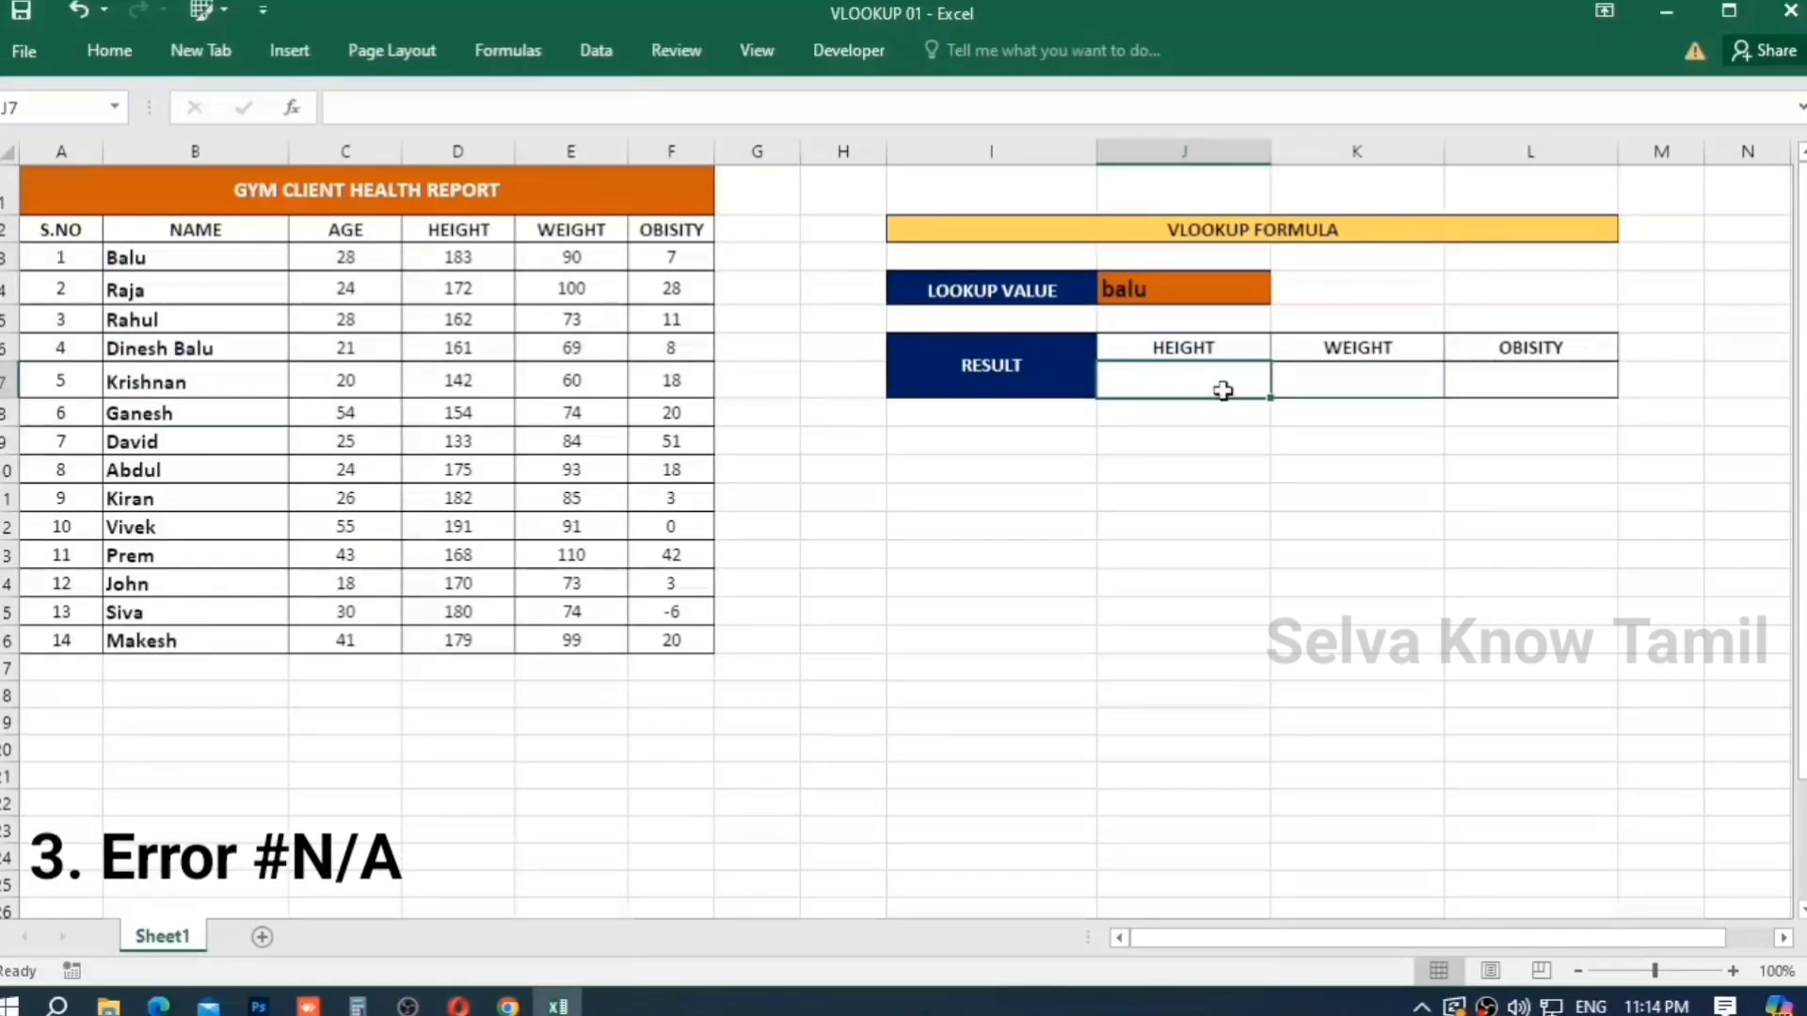
Start a VLOOKUP formula in J7 under HEIGHT with J4 as lookup value and A3:F16 as table array.
text(=v)
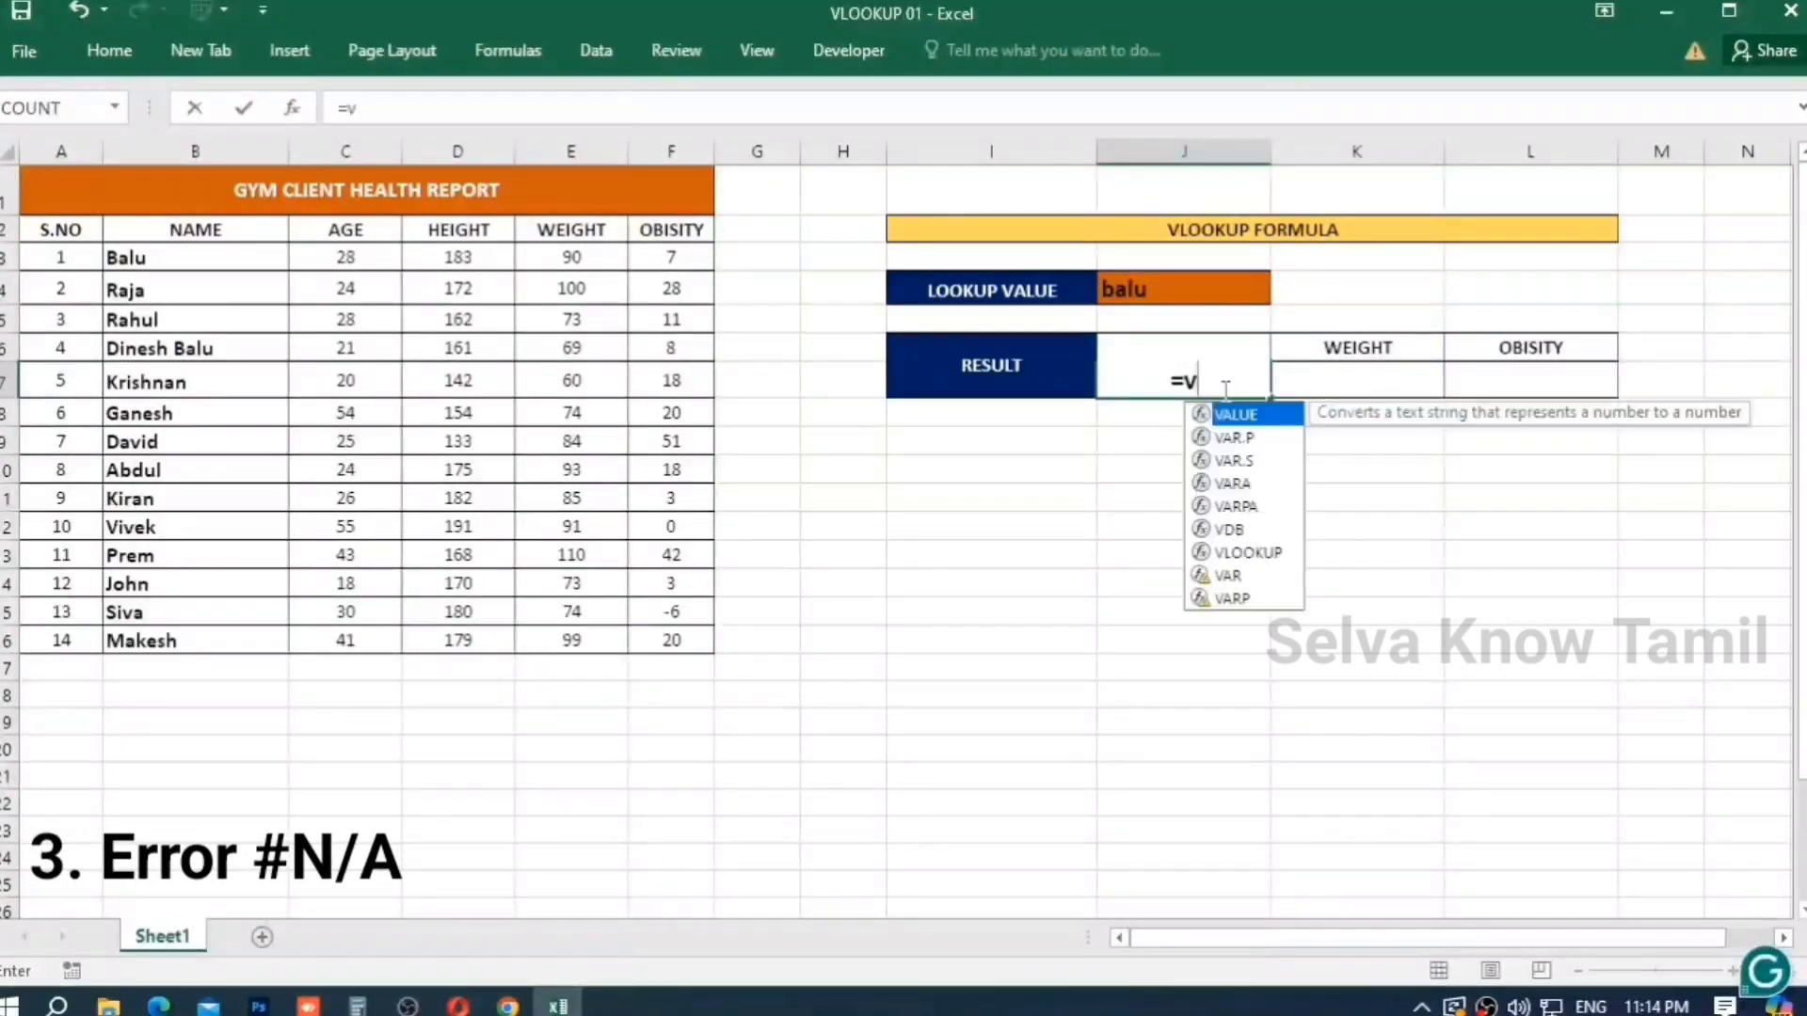
text(lookup)
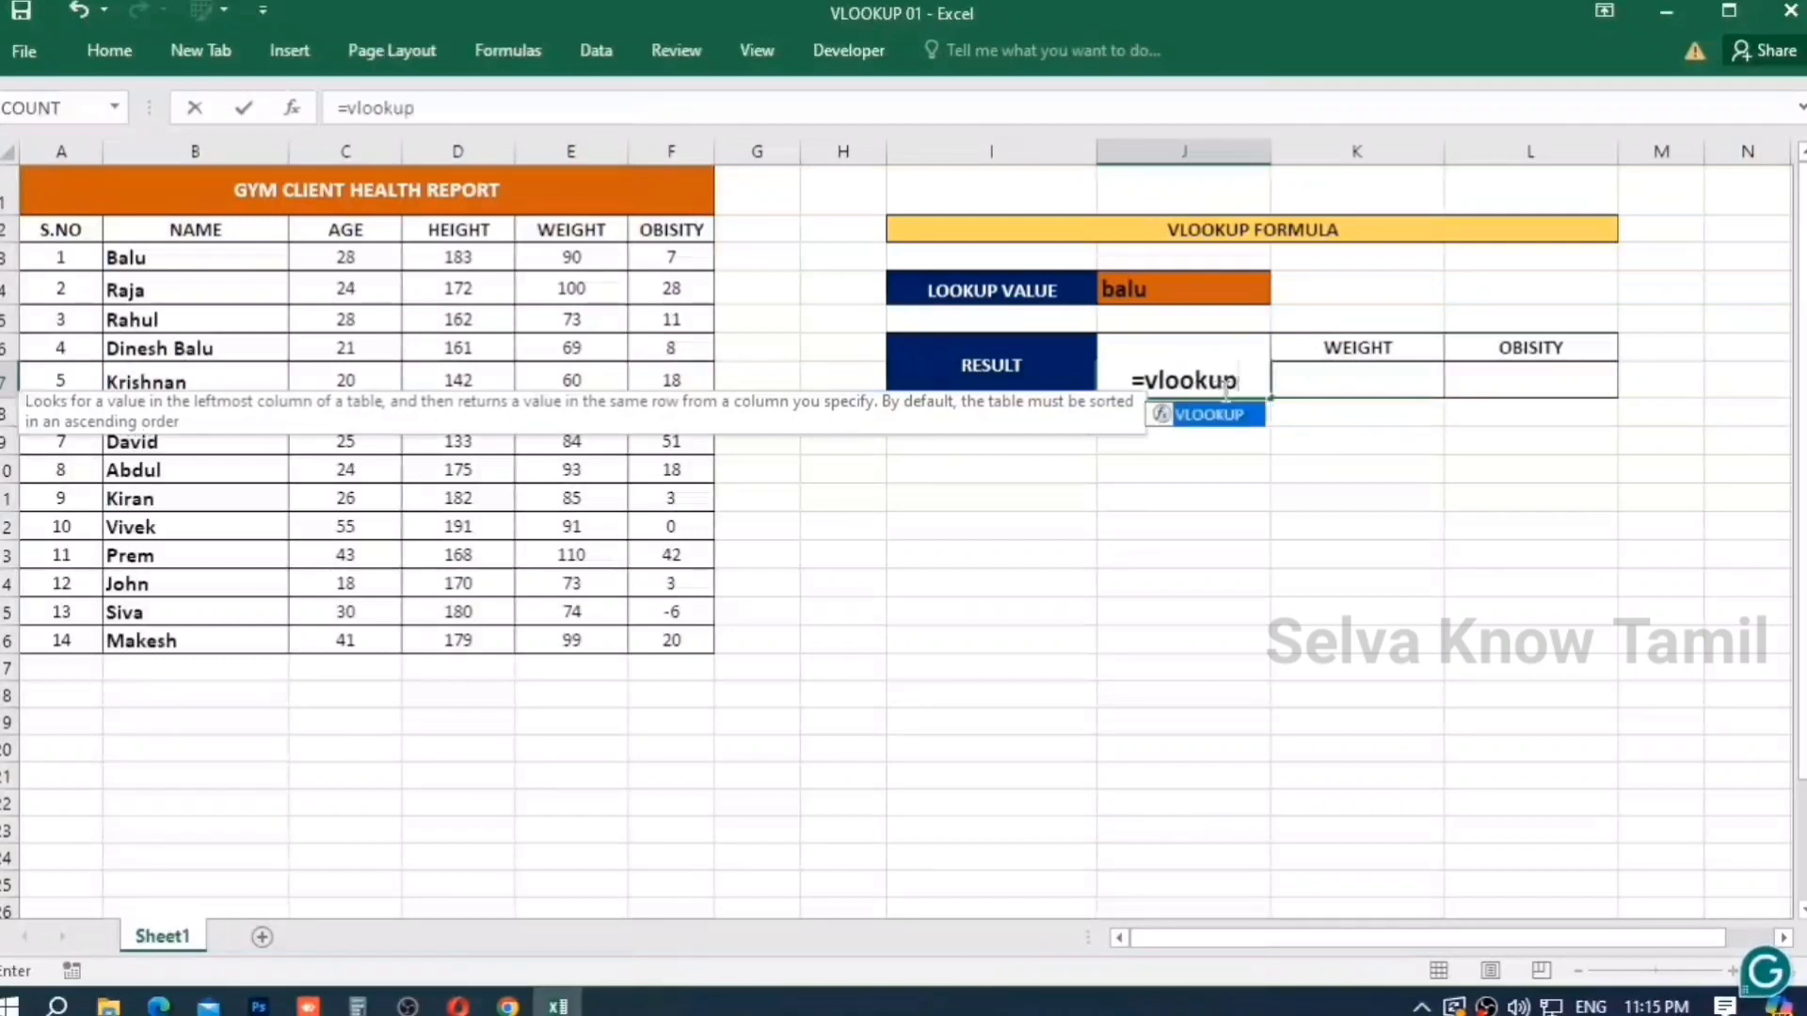
text(()
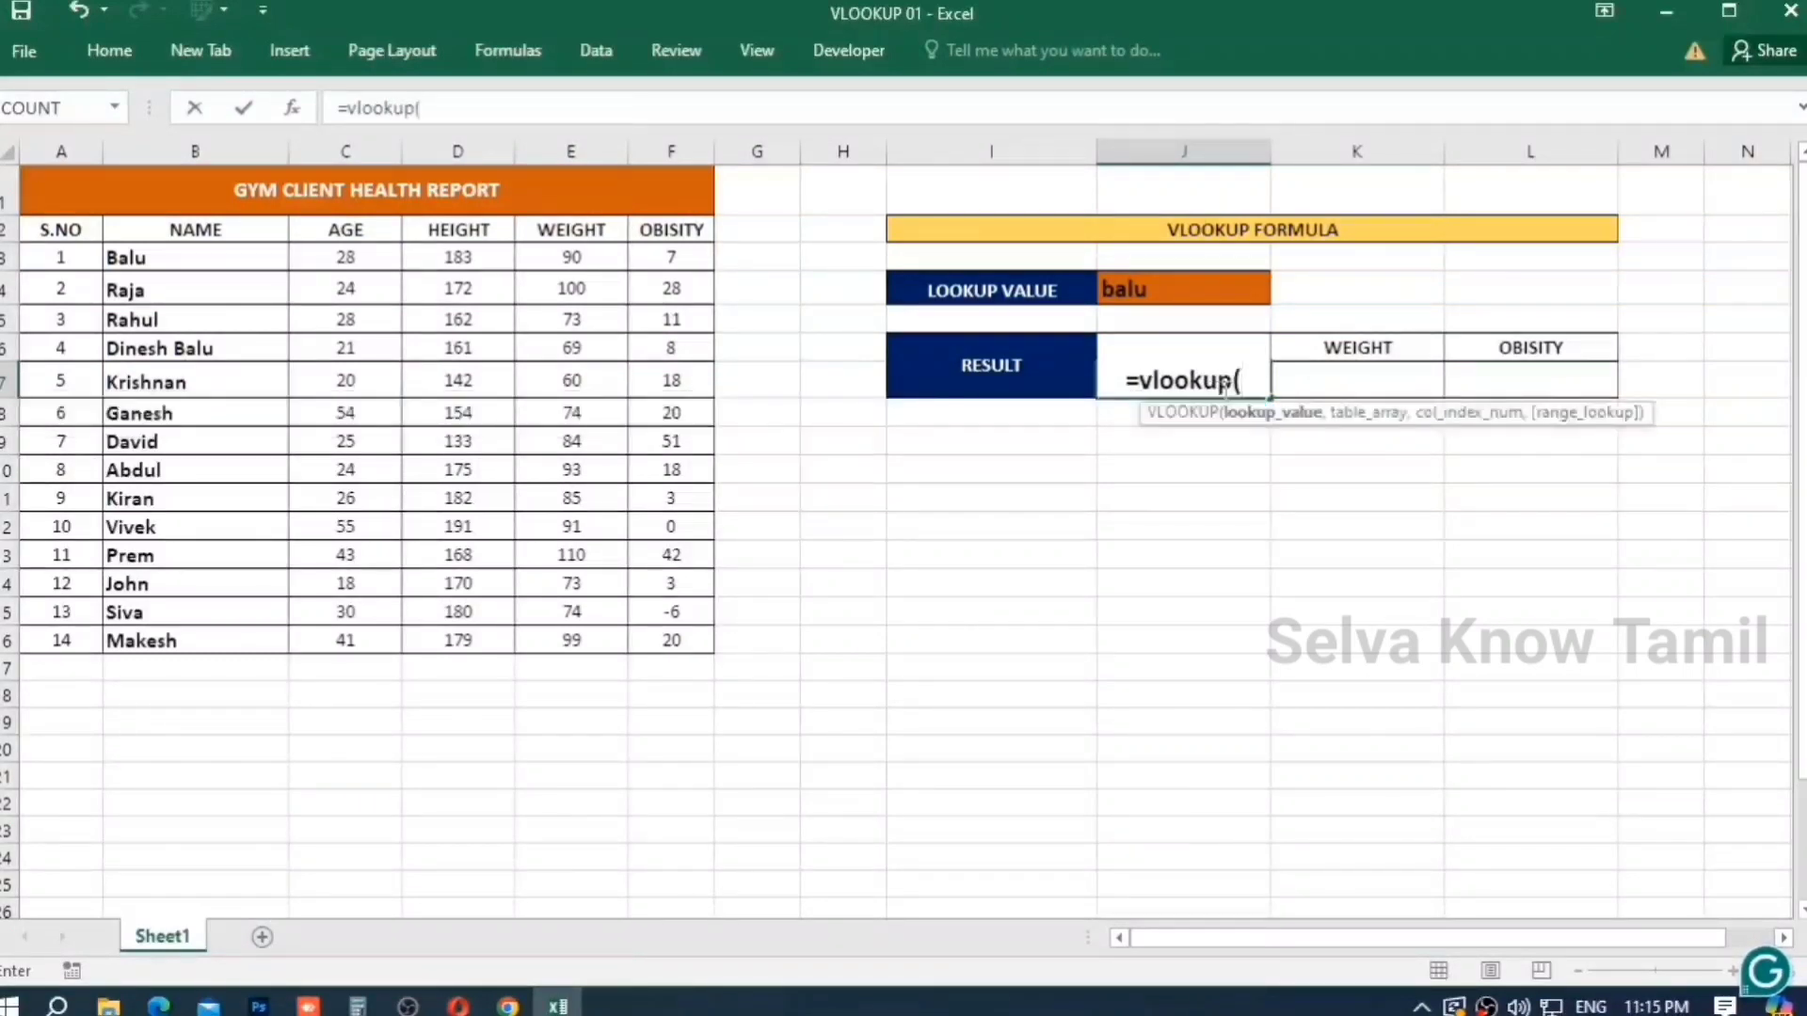
click(1167, 280)
text(,)
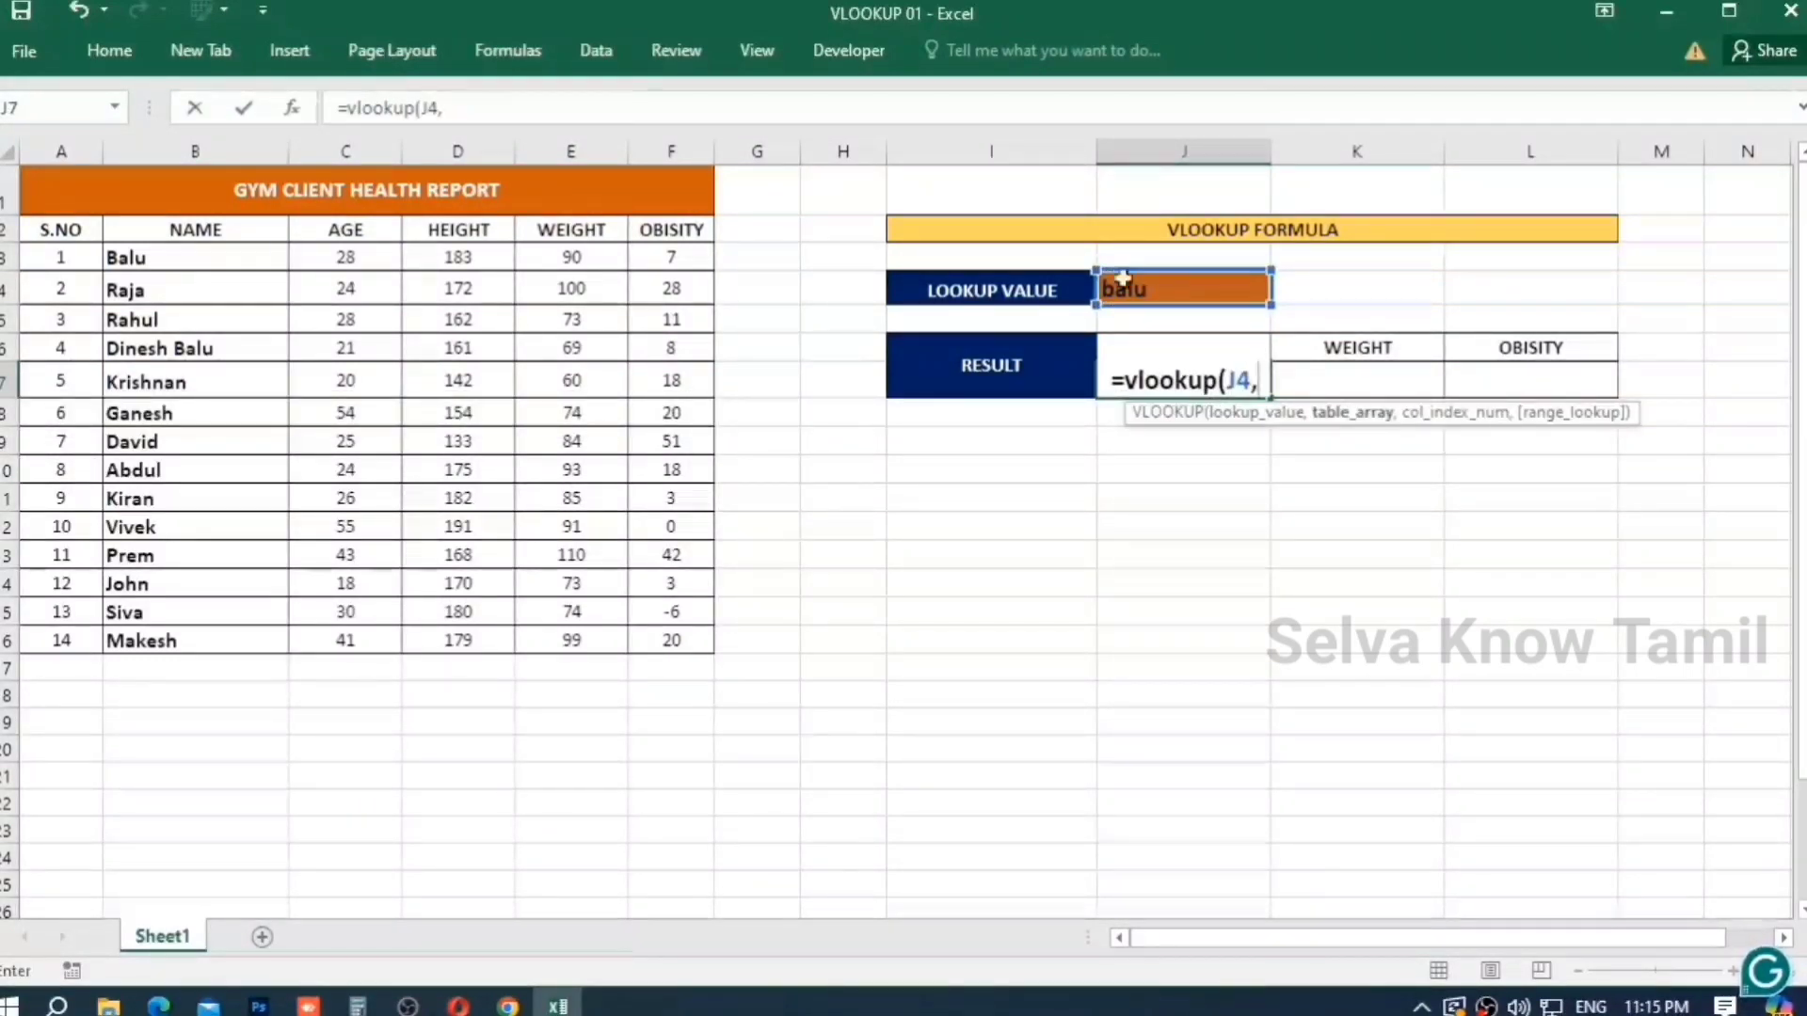
click(86, 254)
drag(87, 254, 696, 628)
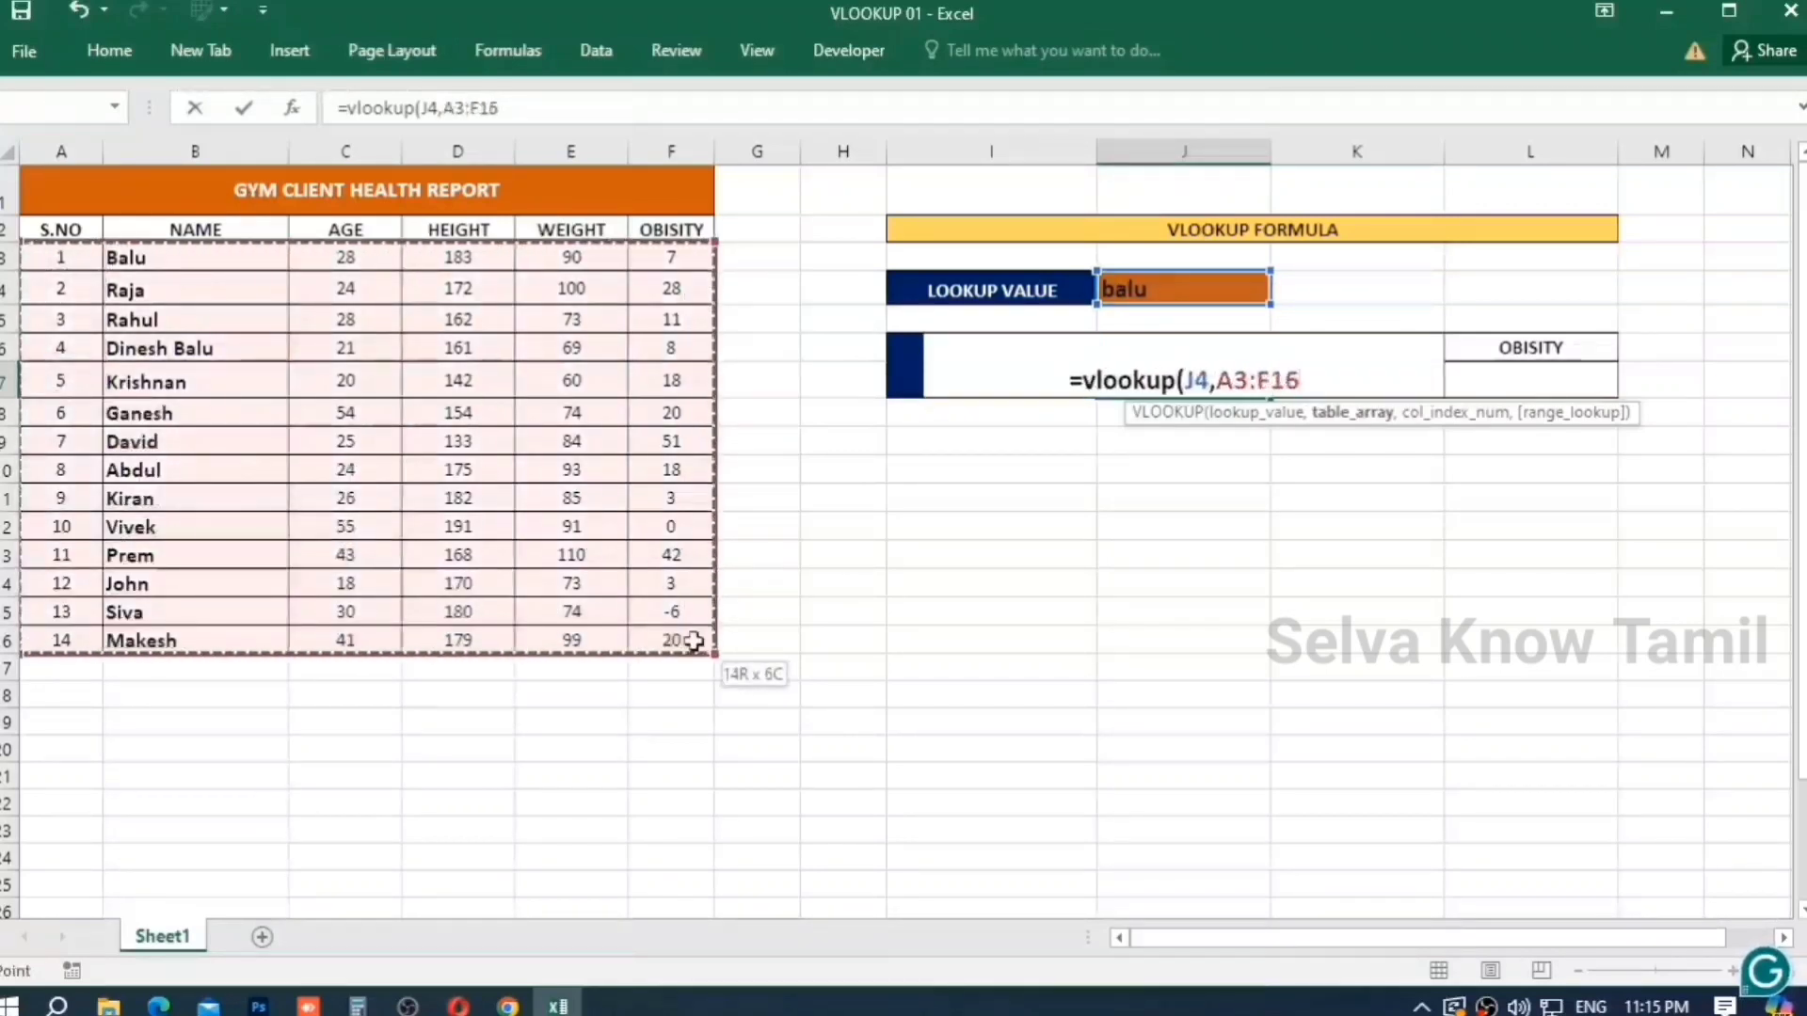
text(,)
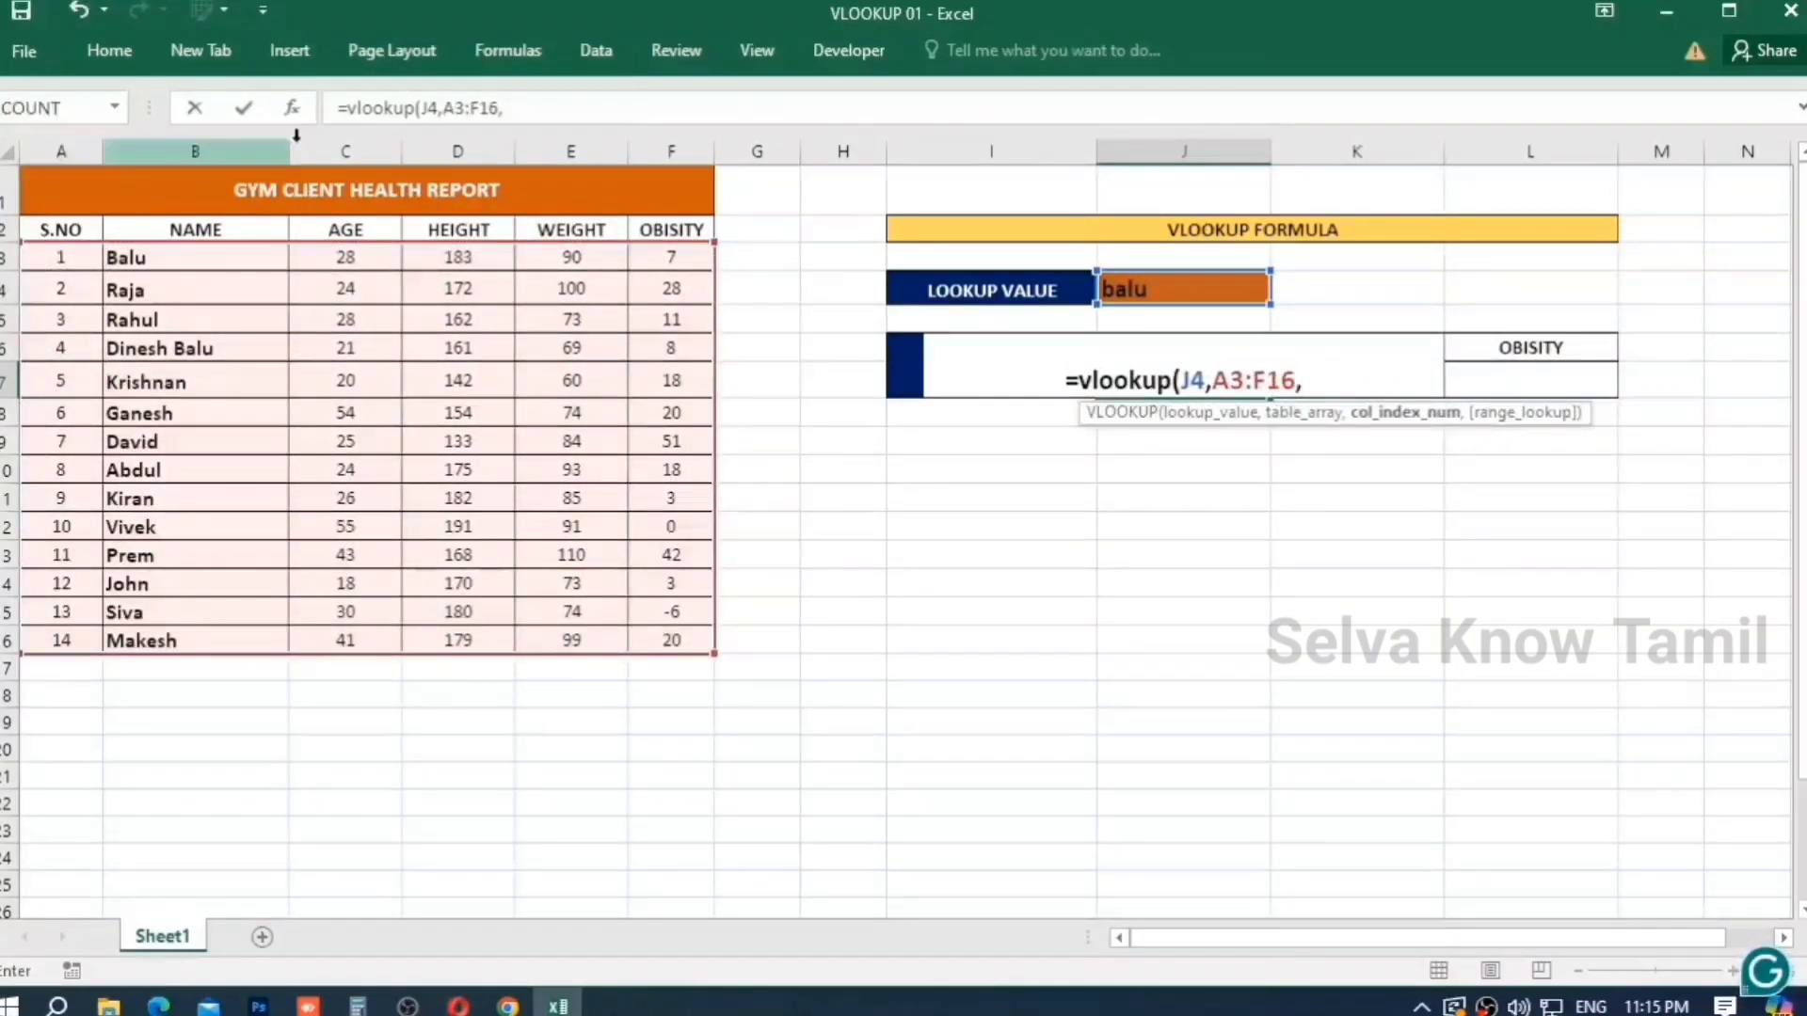
Complete the VLOOKUP in J7 with column index 4 and FALSE for an exact match.
text(4)
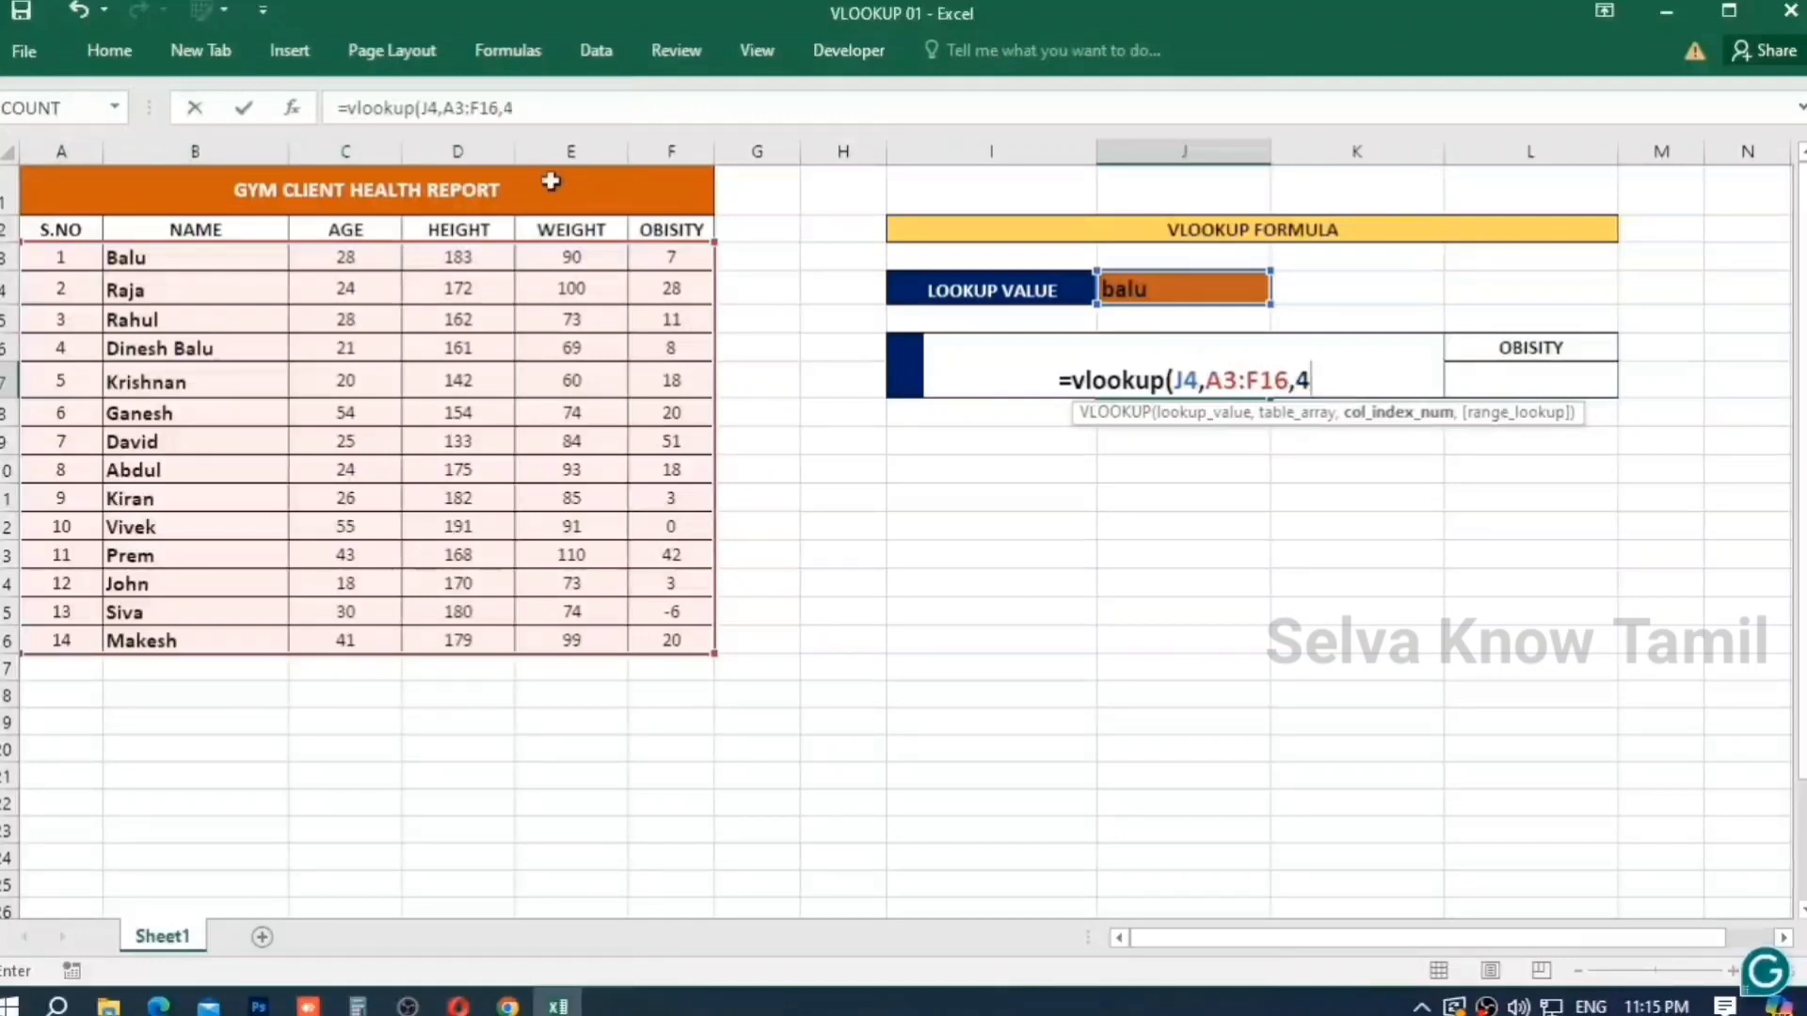
text(,)
key(Down)
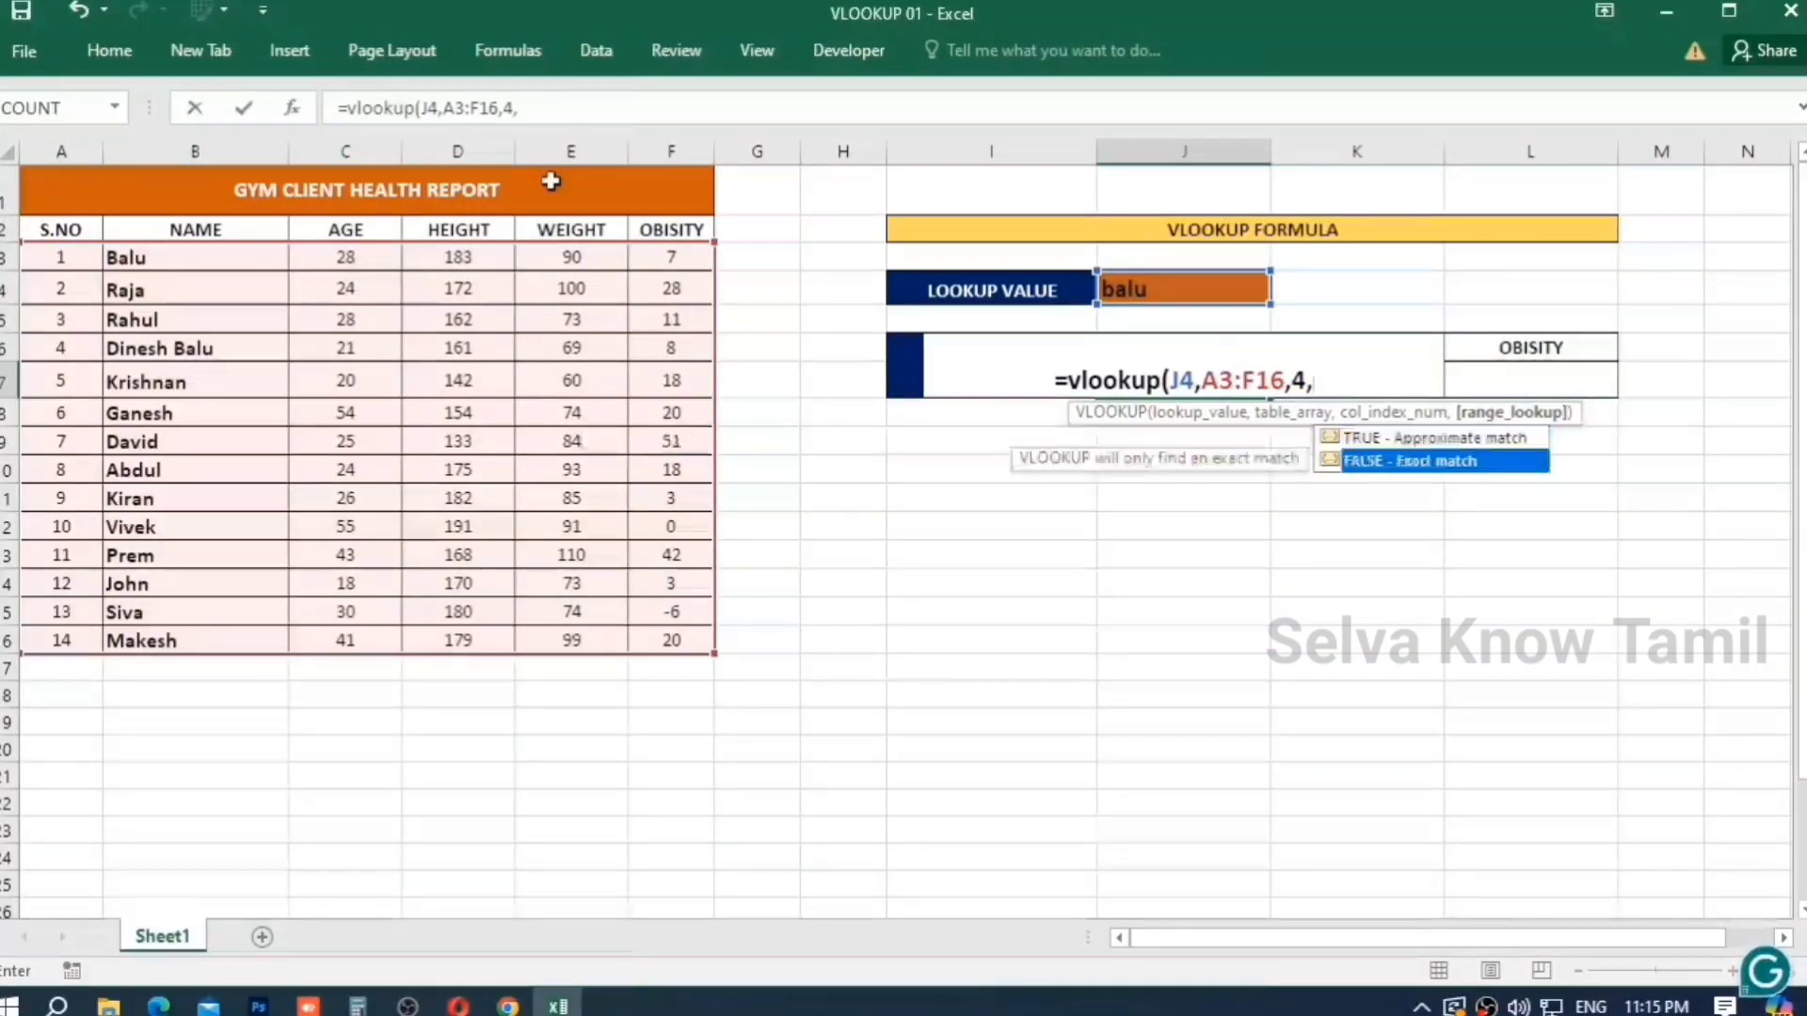
key(Tab)
text())
key(ctrl+Return)
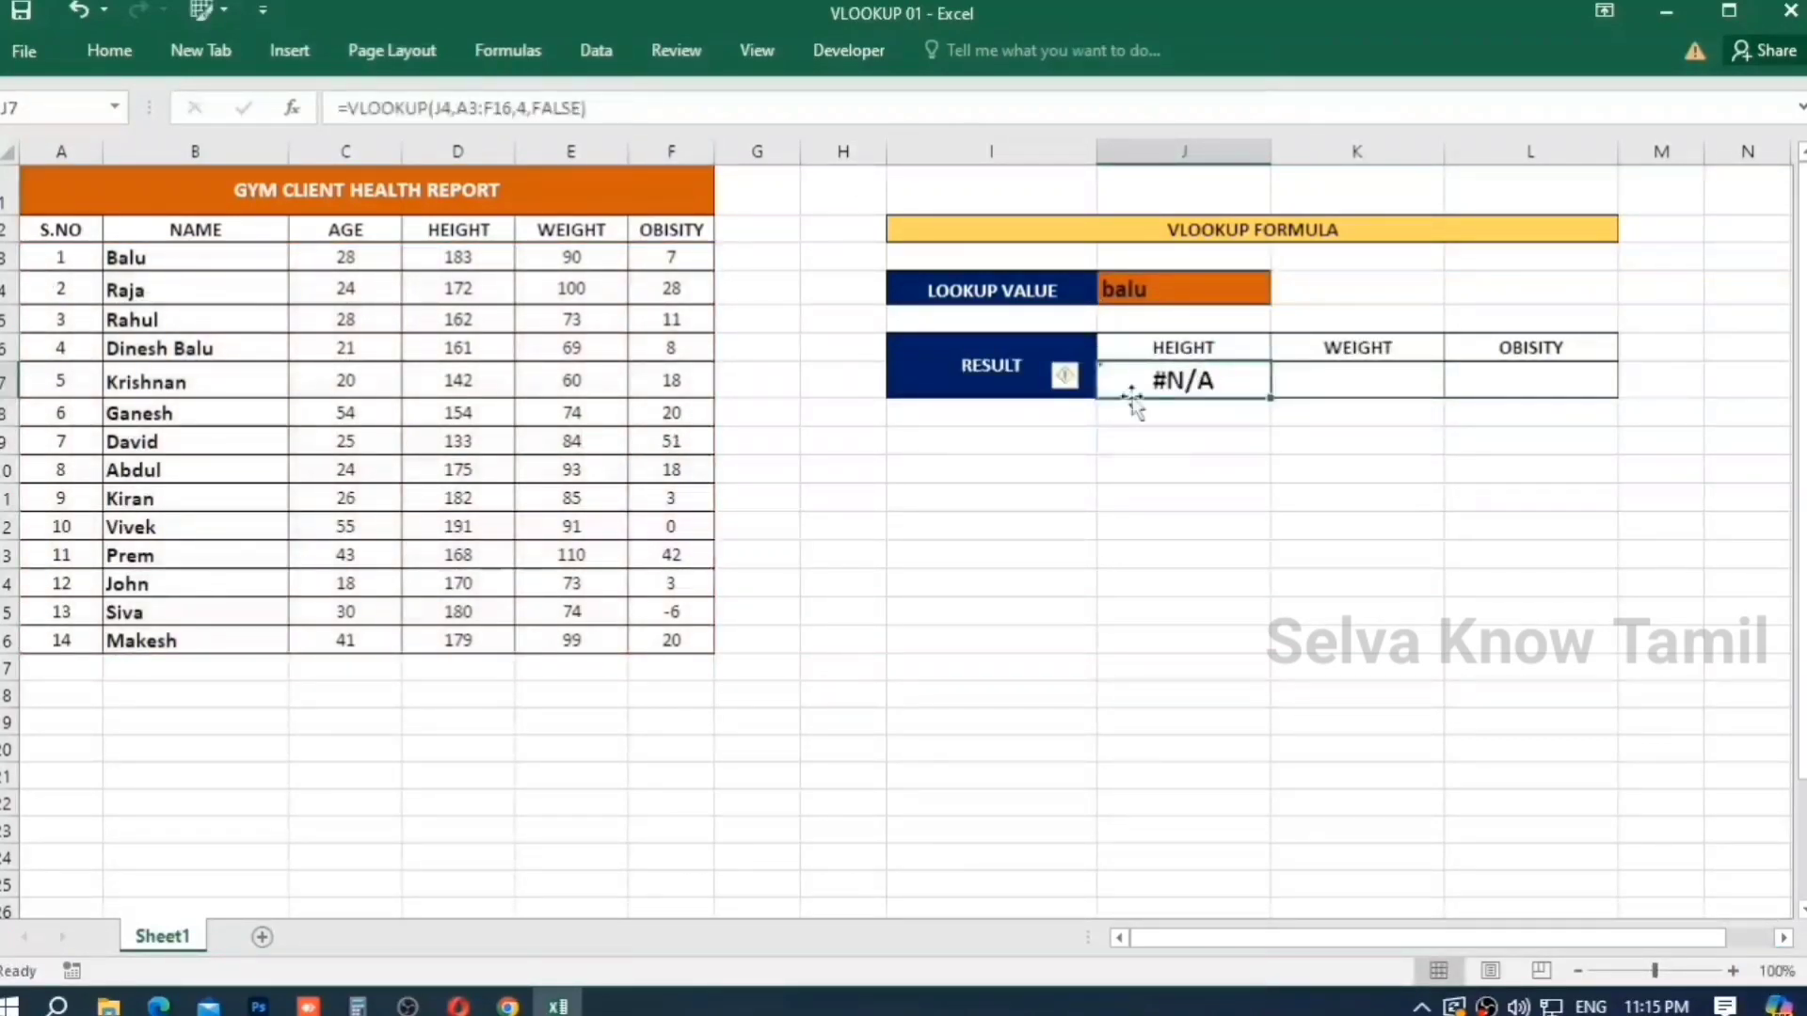
Change the table array of the J7 formula to B3:F16 so that it starts at the NAME column.
click(1180, 299)
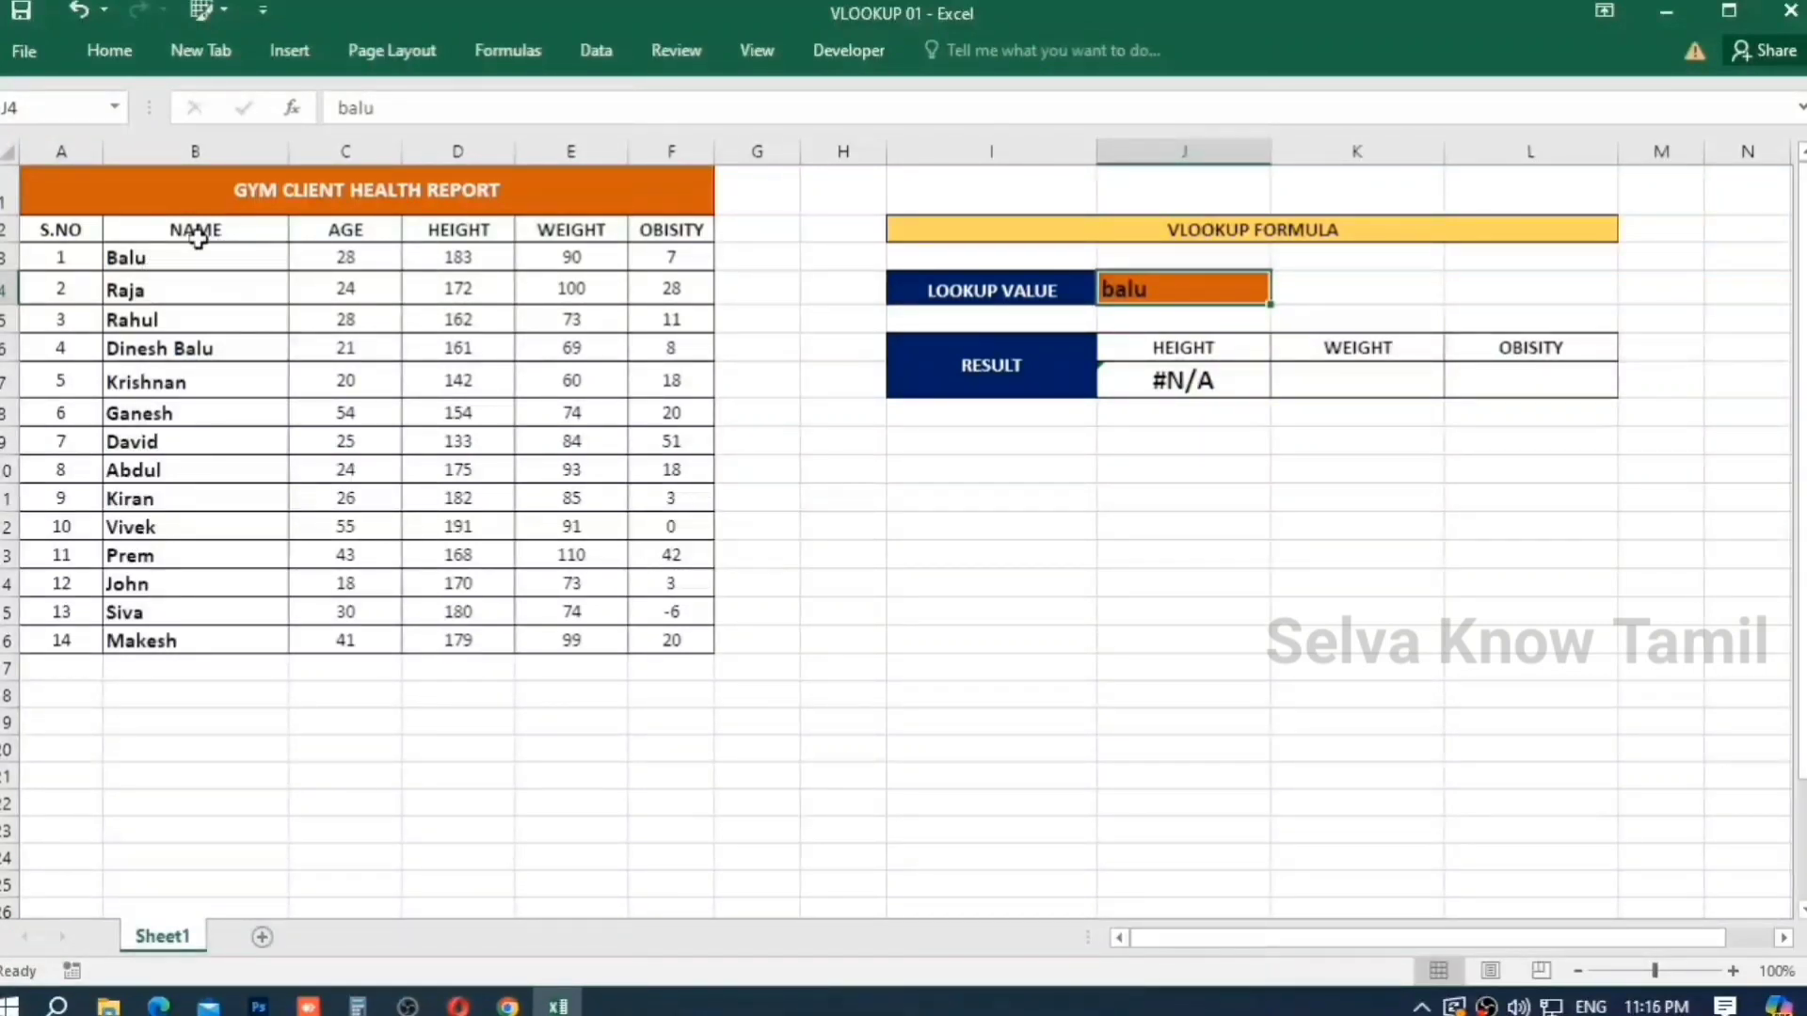
click(1167, 381)
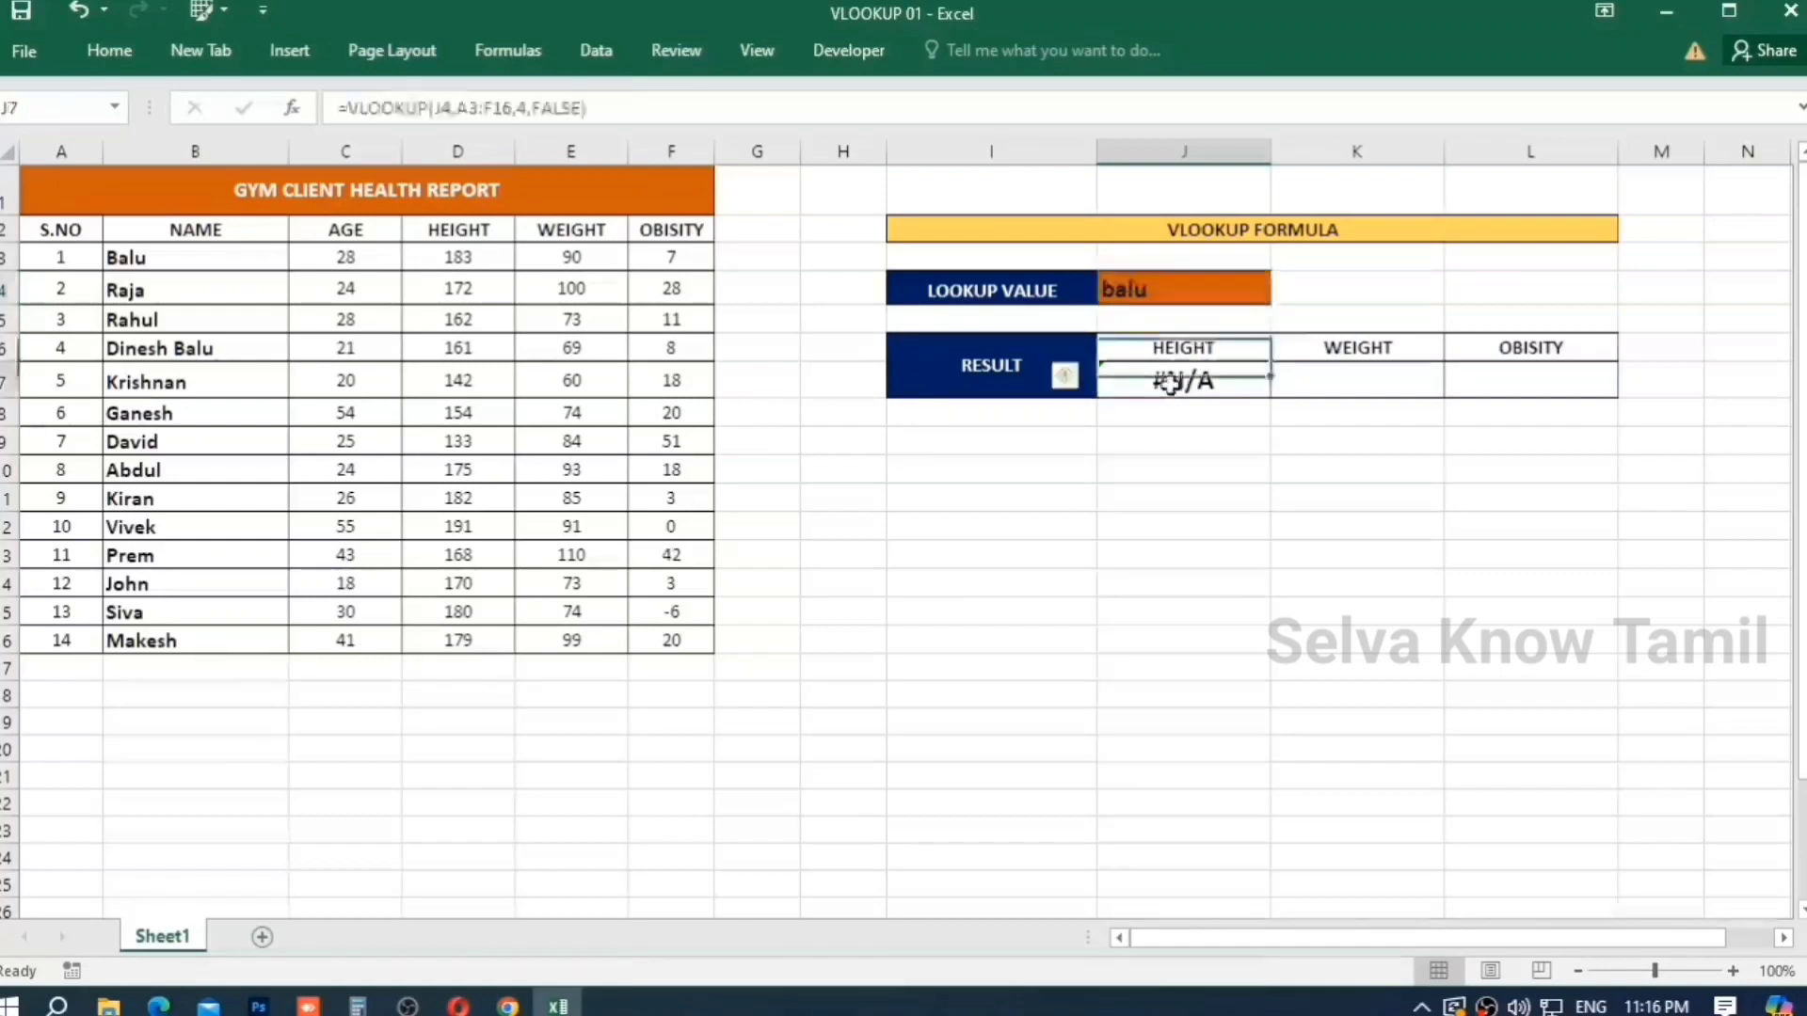
double_click(1176, 381)
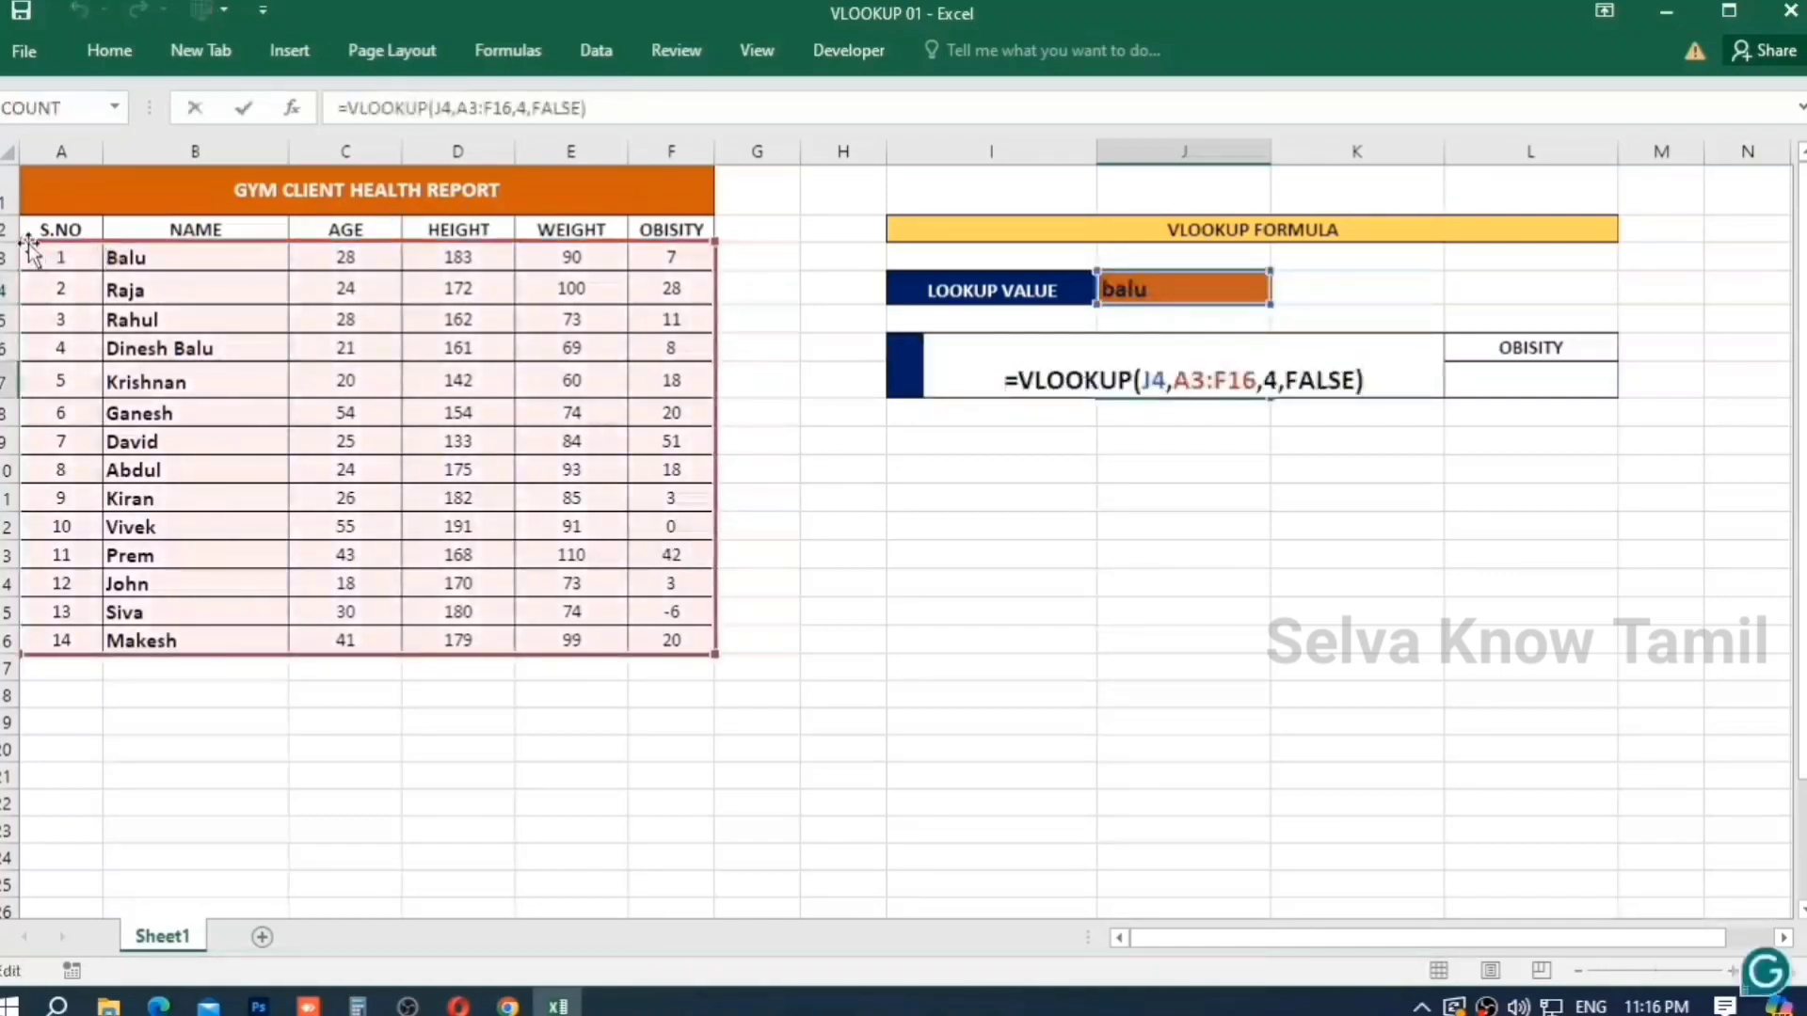
drag(26, 240, 107, 235)
key(Return)
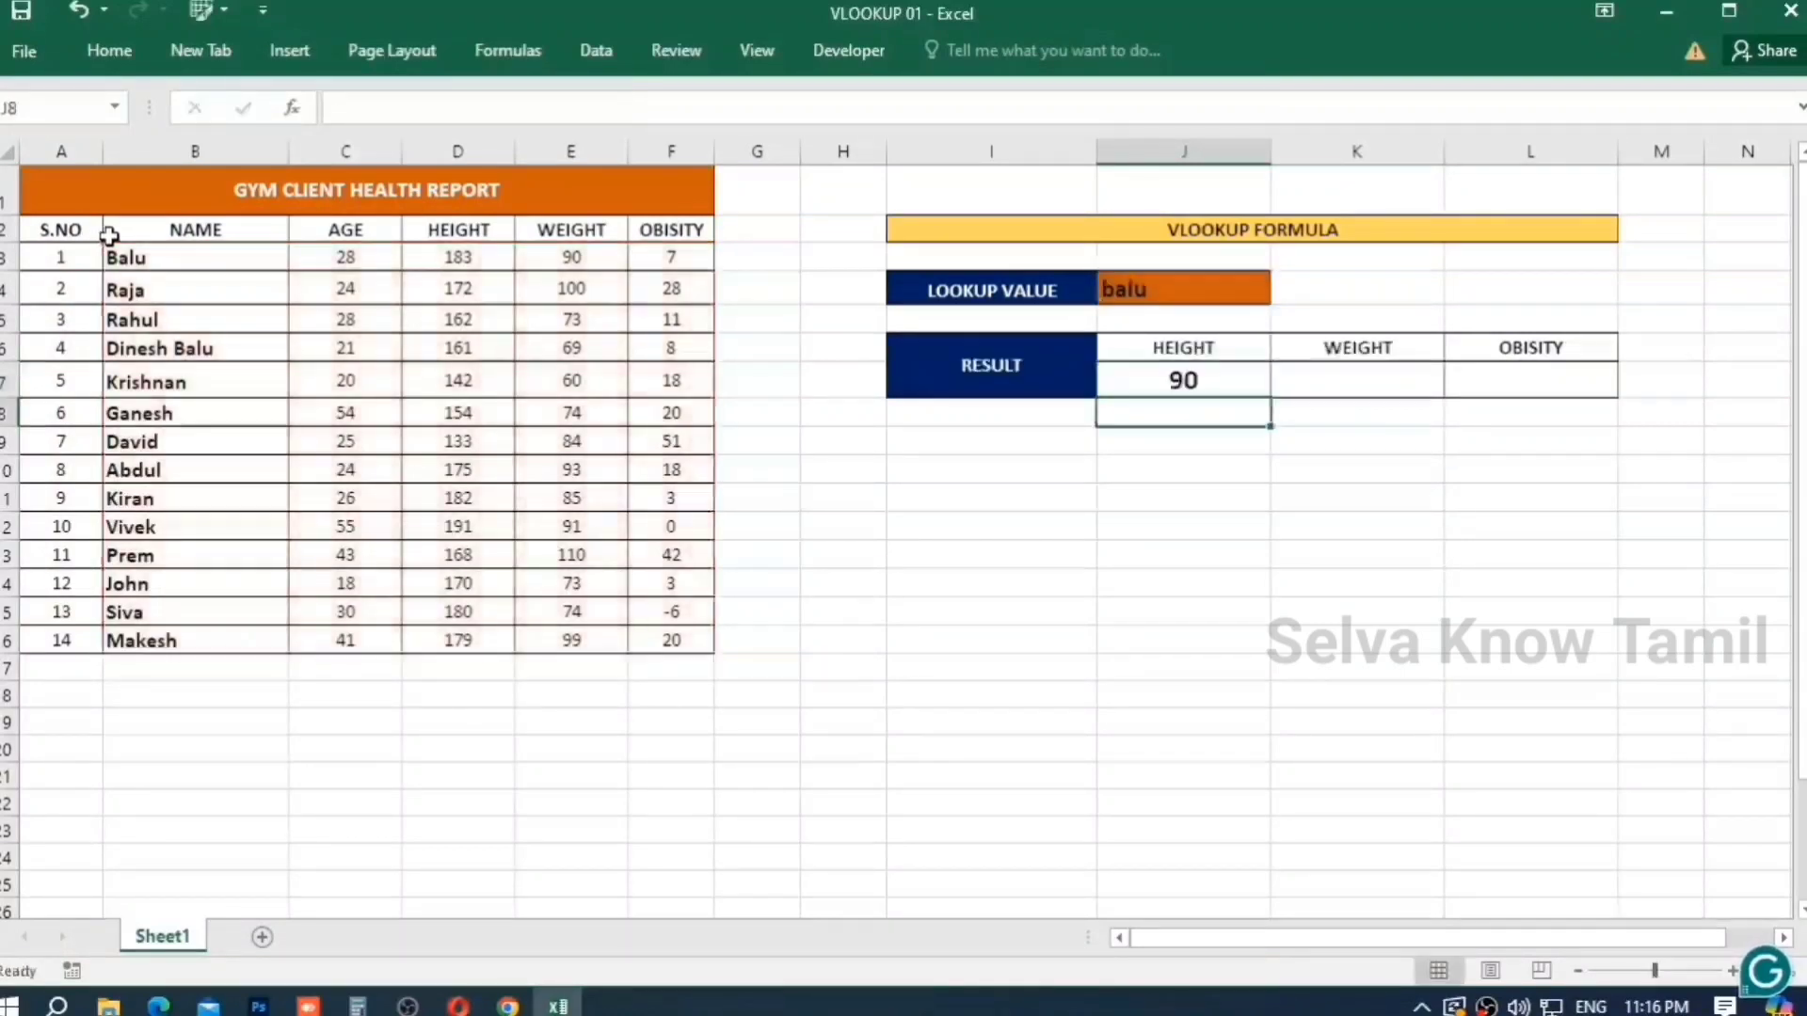
Set the column index of the VLOOKUP in J7 to 3 for the HEIGHT column.
click(1170, 380)
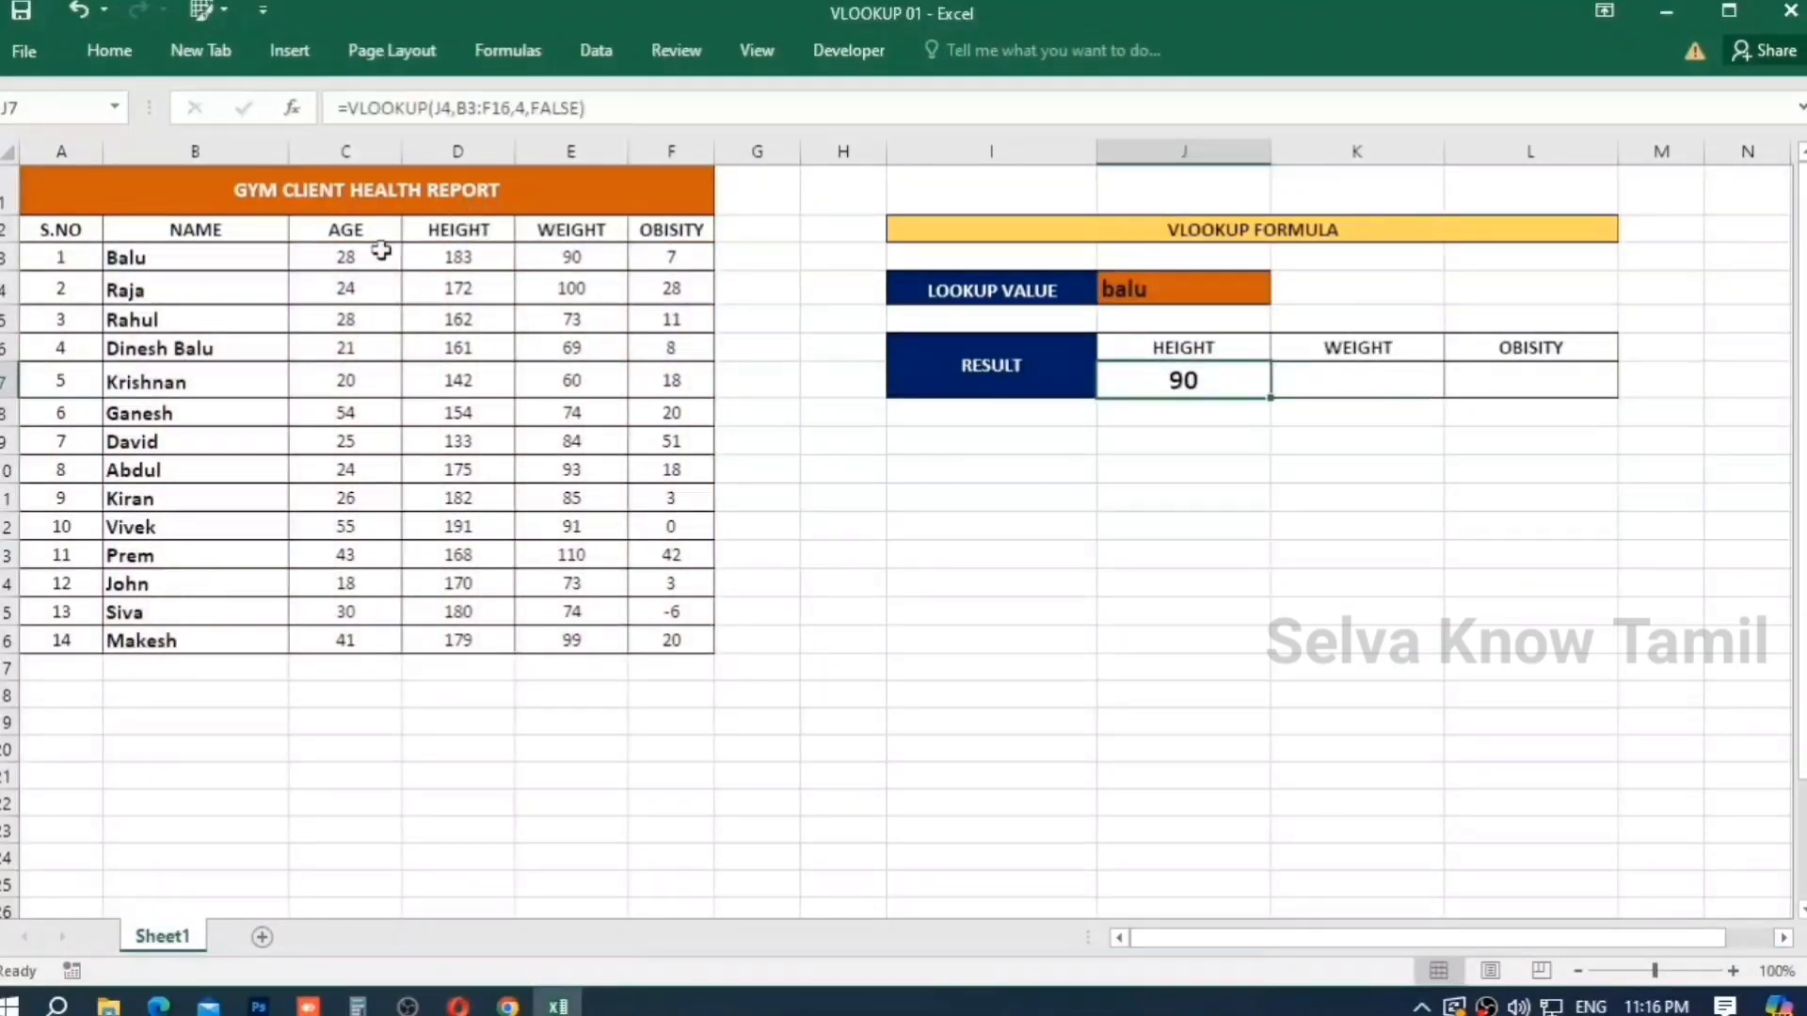
key(F2)
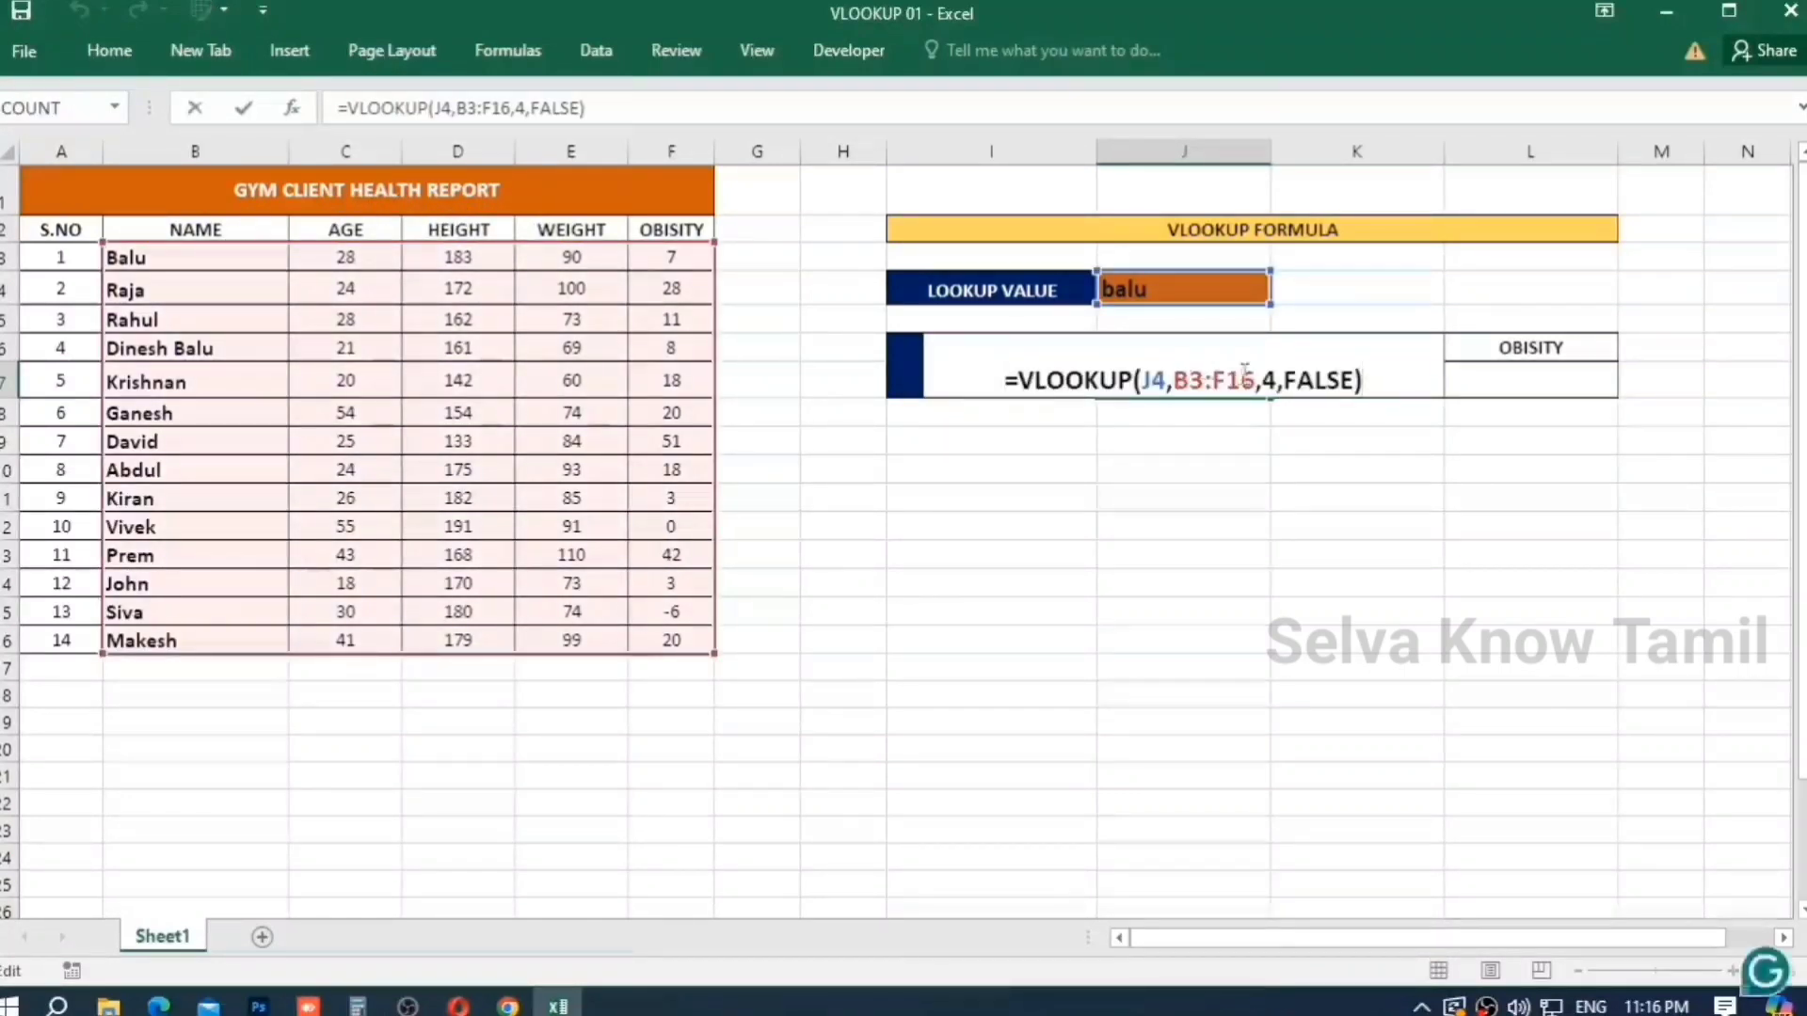
key(BackSpace)
text(3)
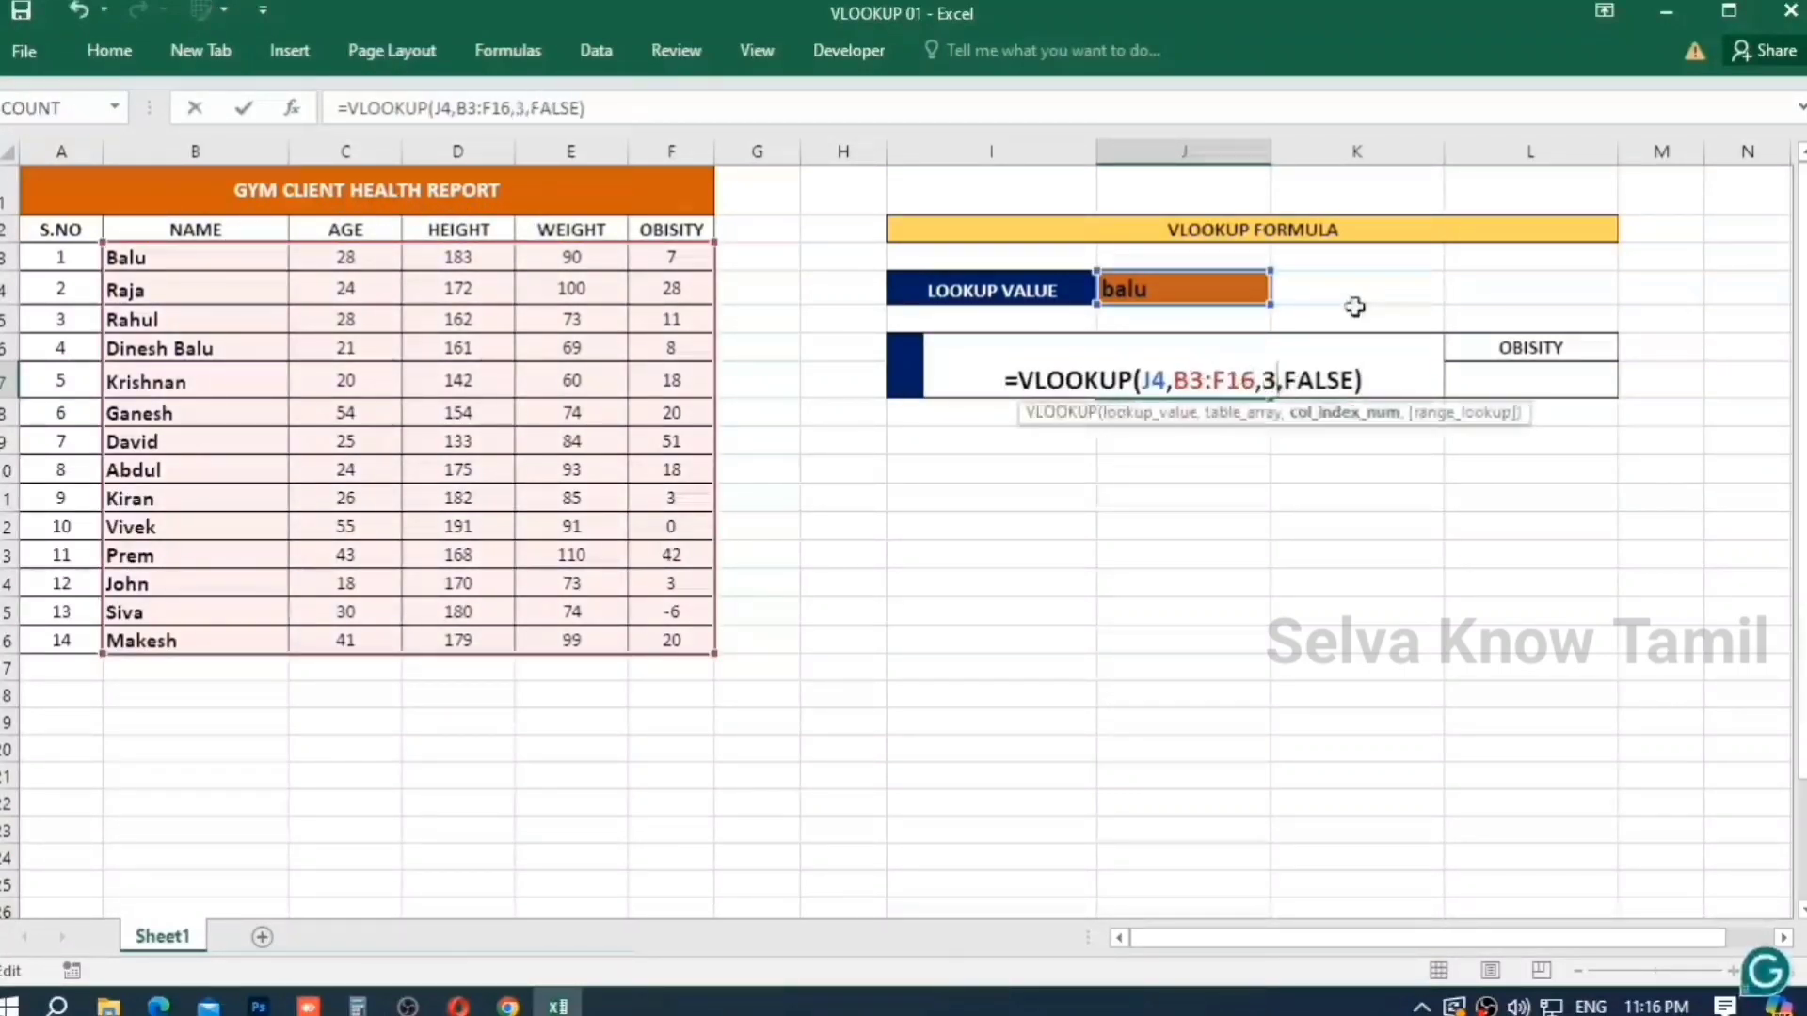
key(Return)
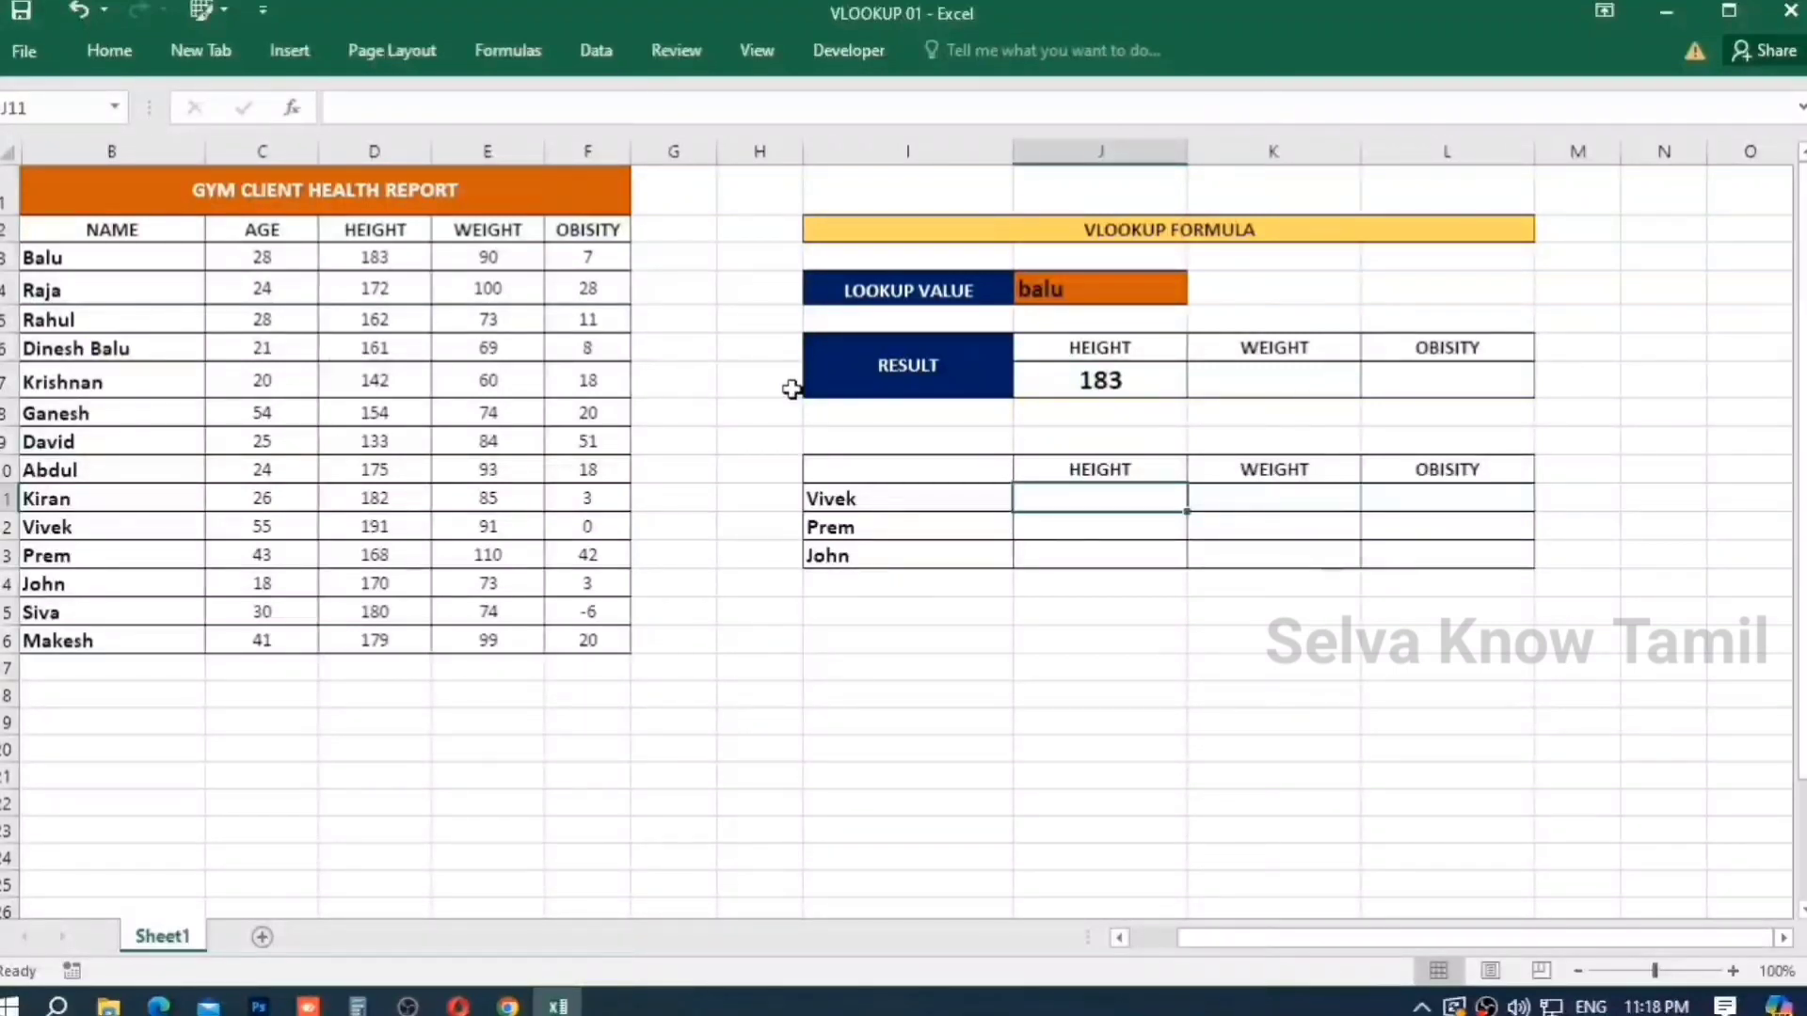
Start a VLOOKUP formula in J11 with absolute lookup value $I$11 and absolute table array $B$3:$F$16.
text(=vlookup)
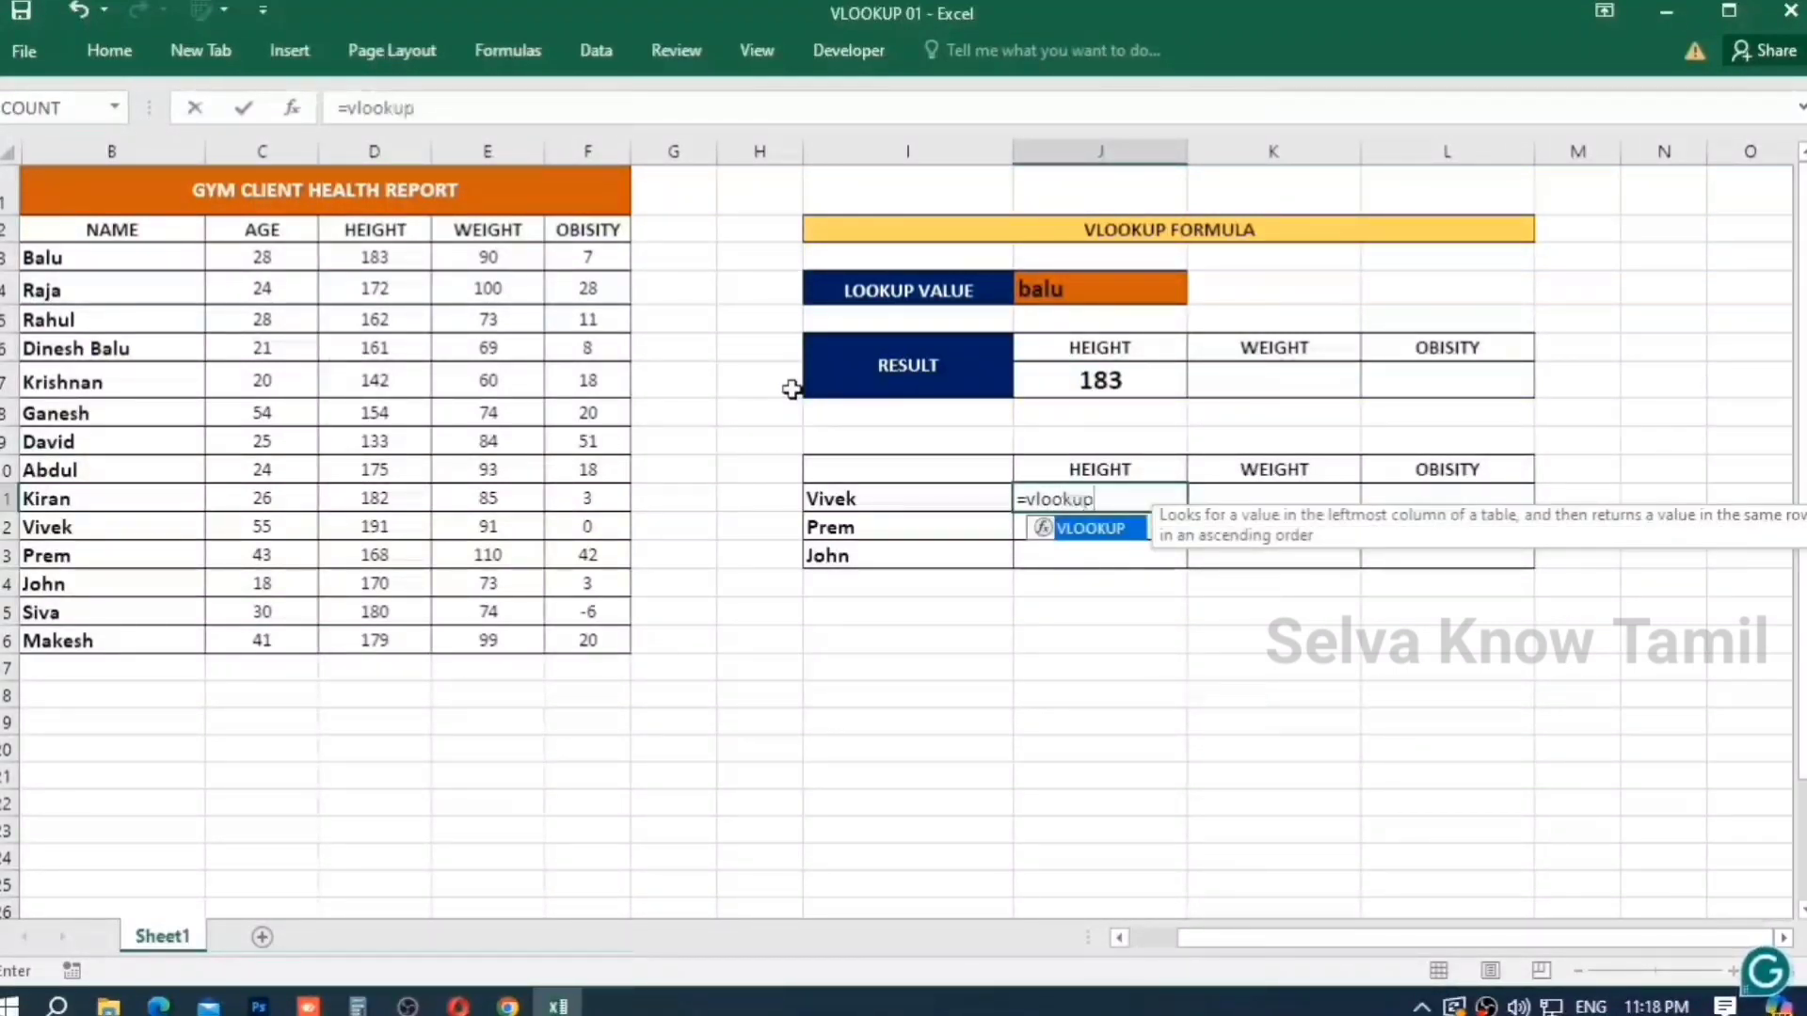
text(()
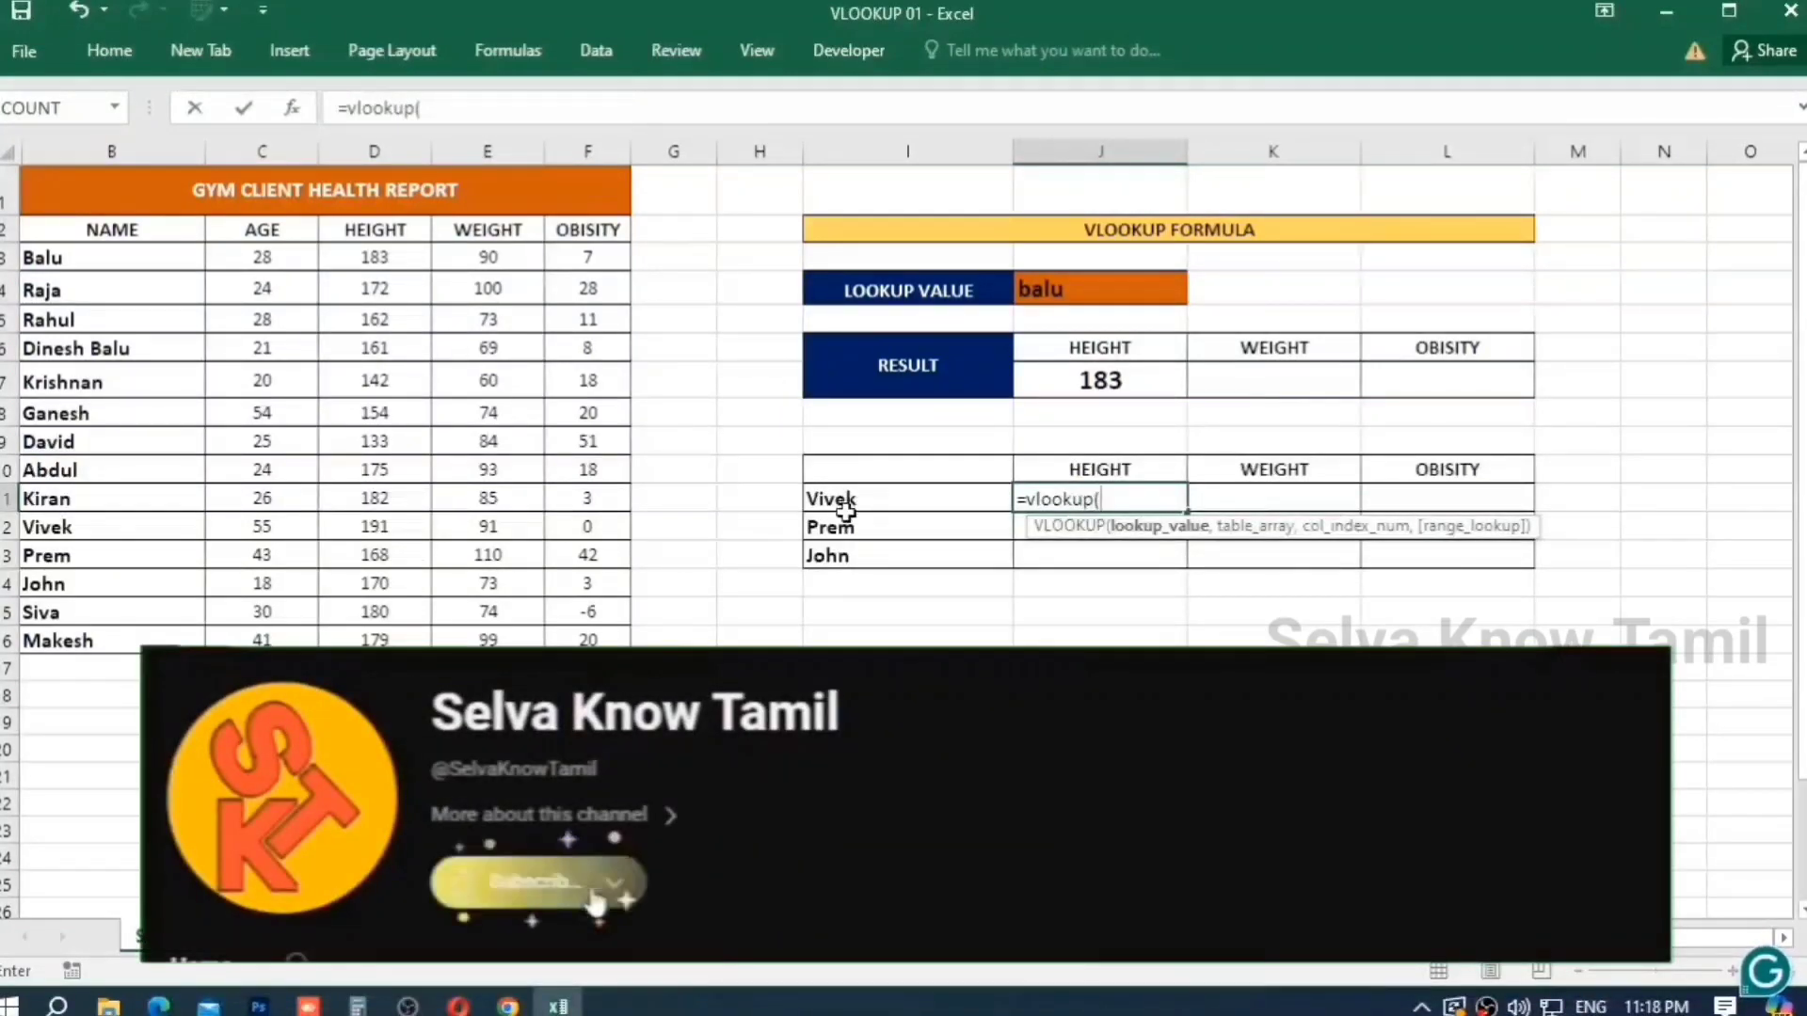
click(856, 493)
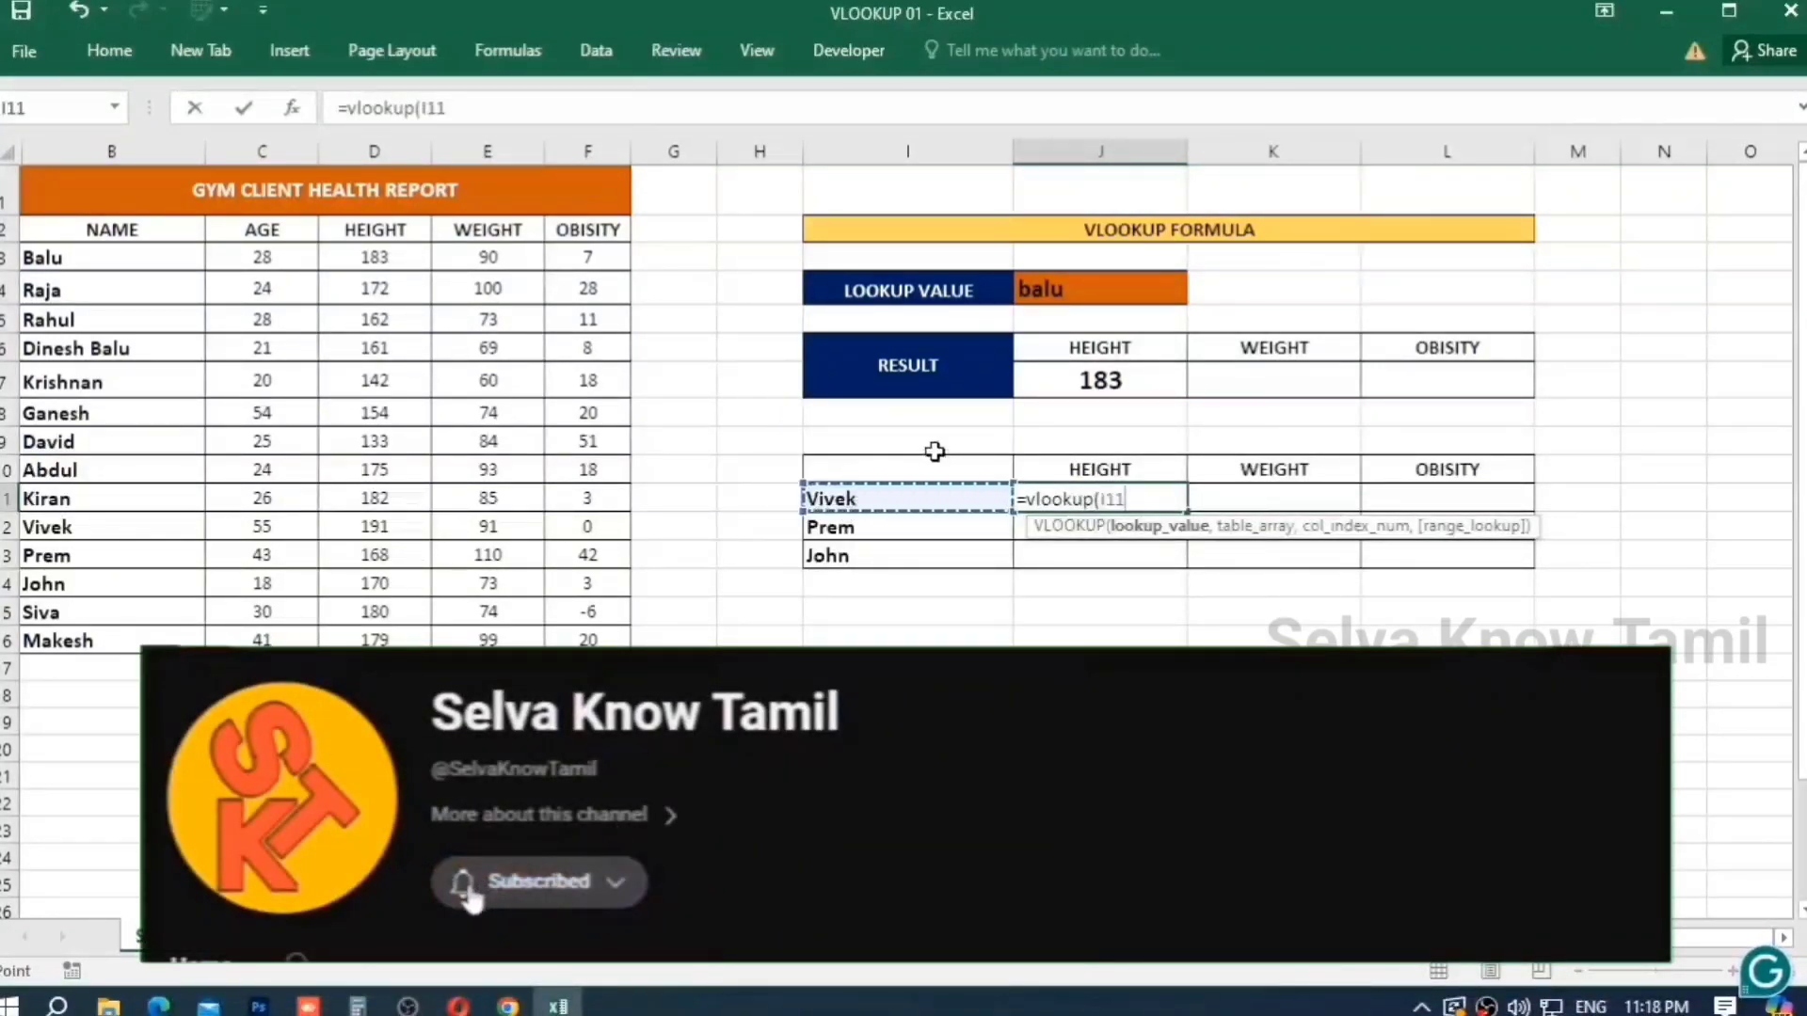
key(F4)
text(,)
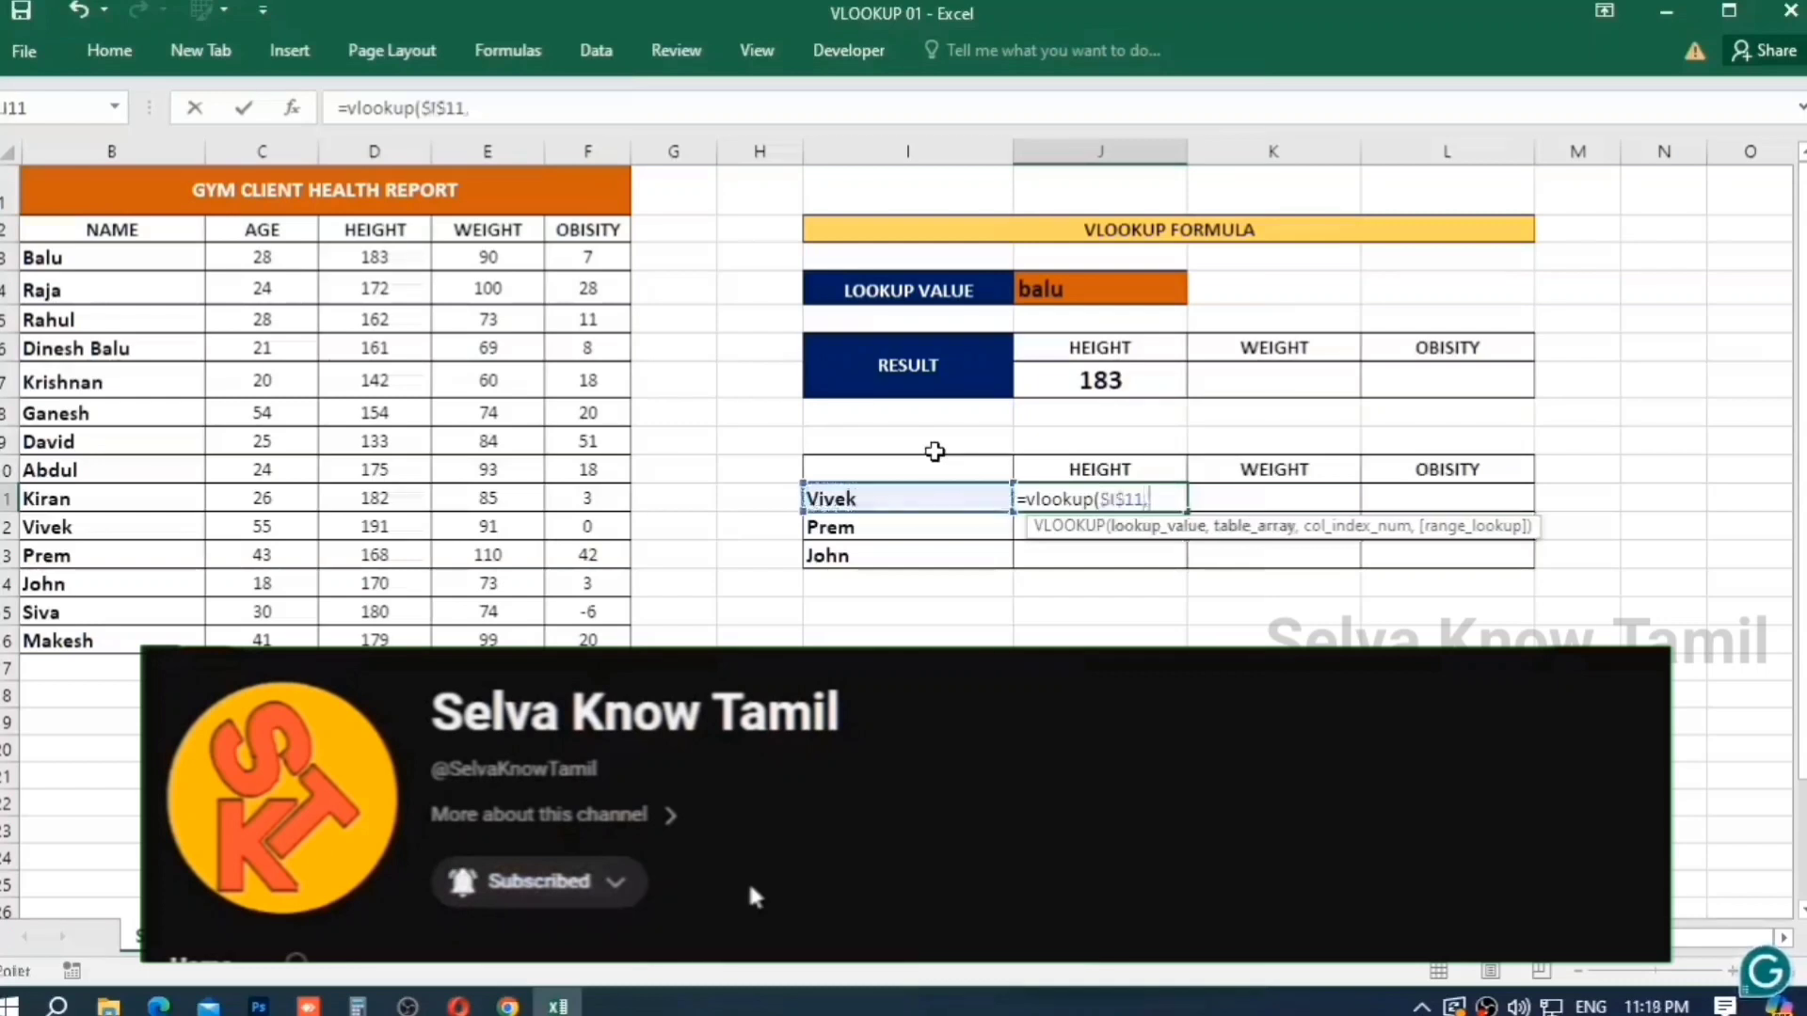
drag(167, 252, 625, 652)
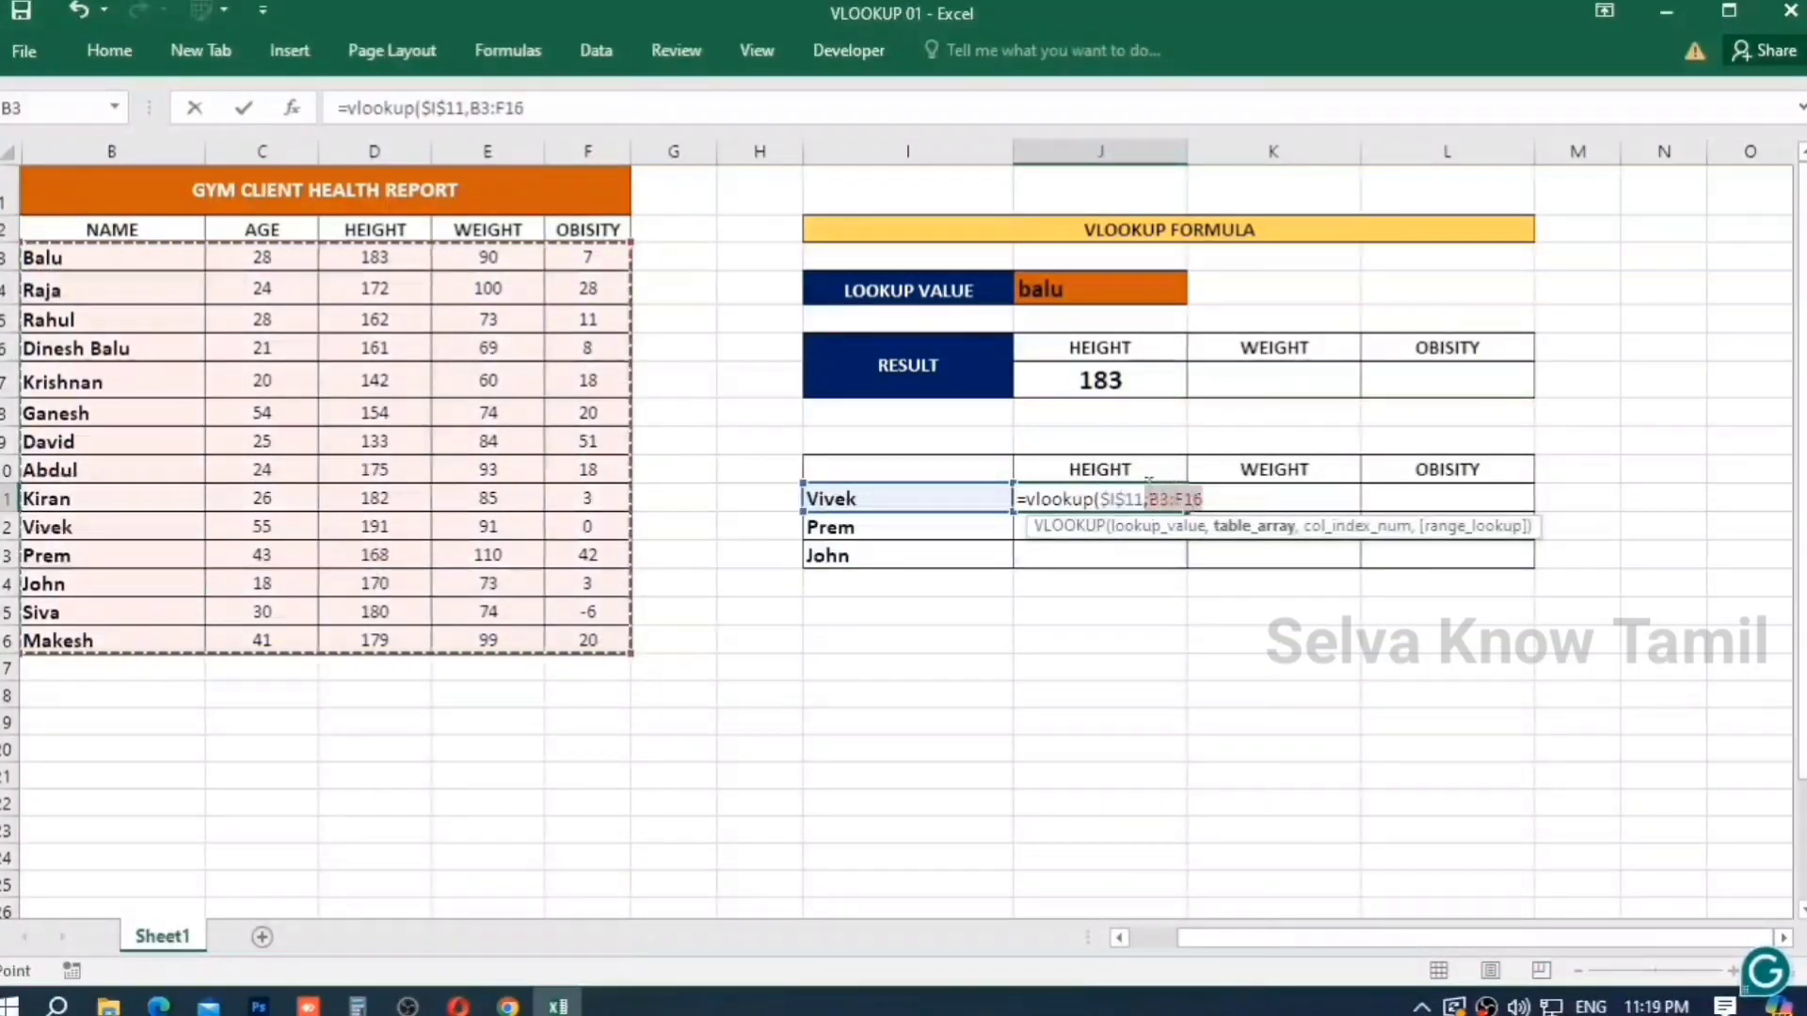
key(F4)
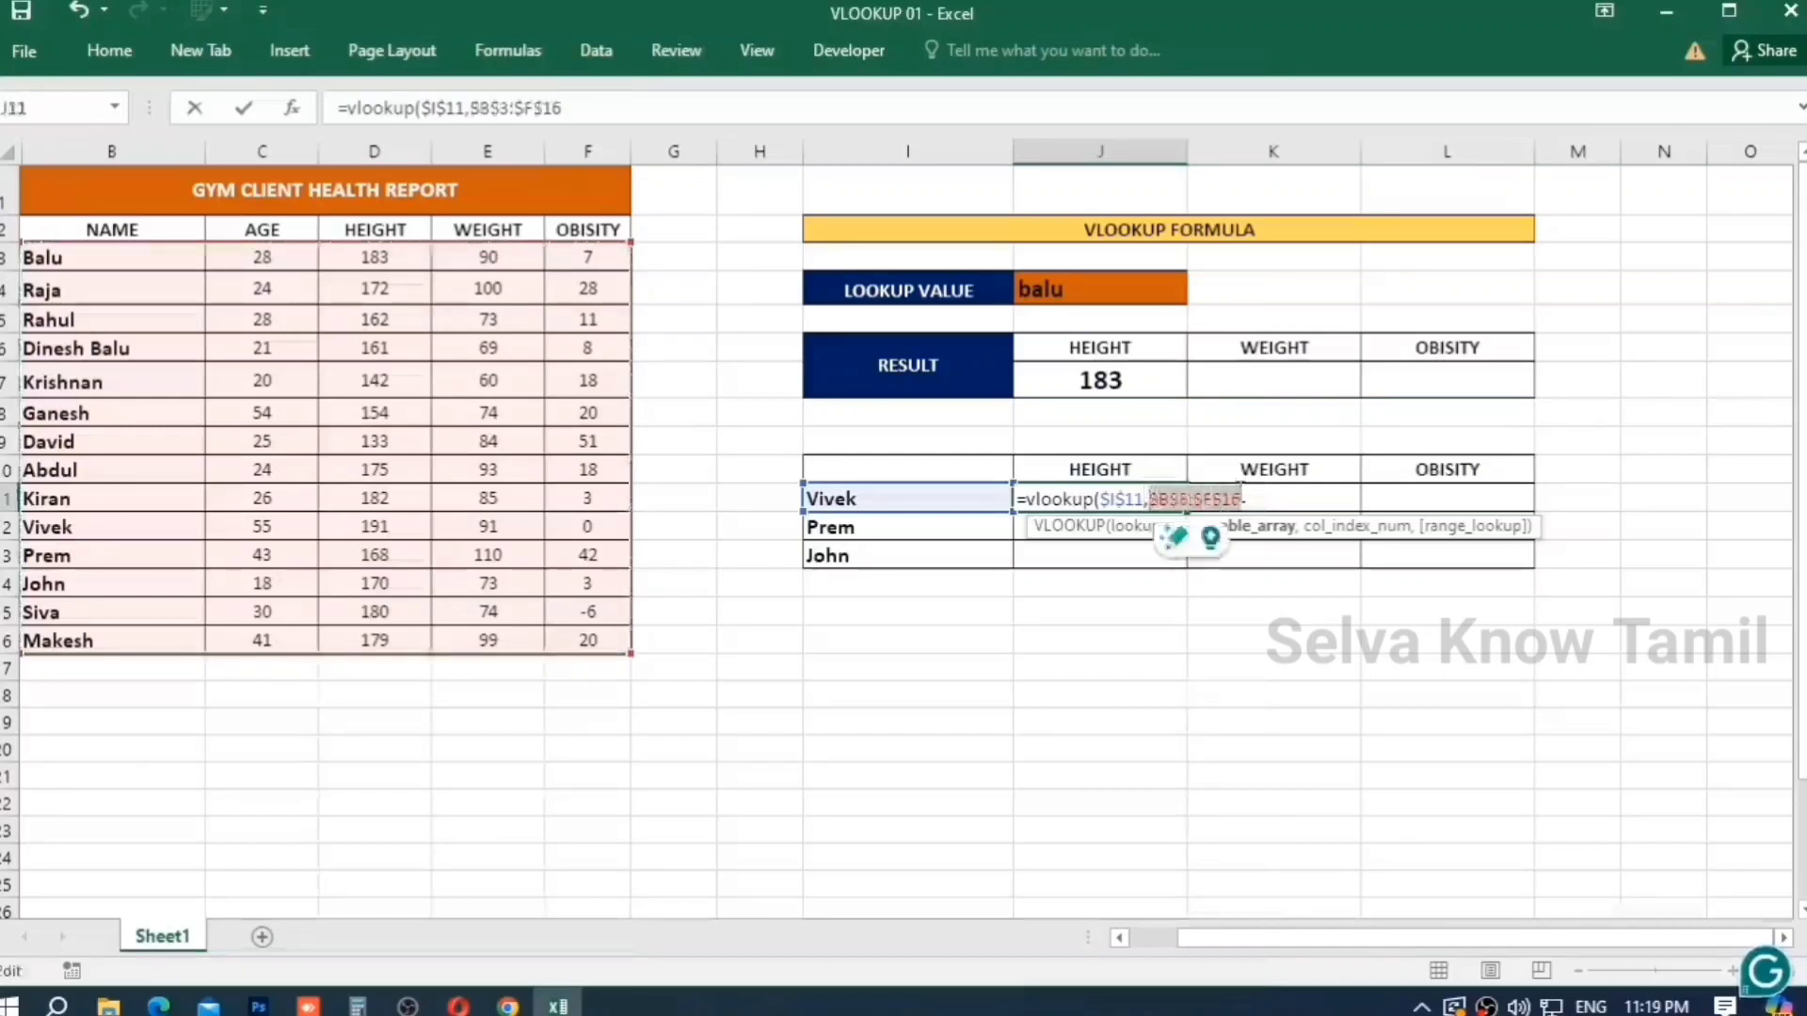
text(,)
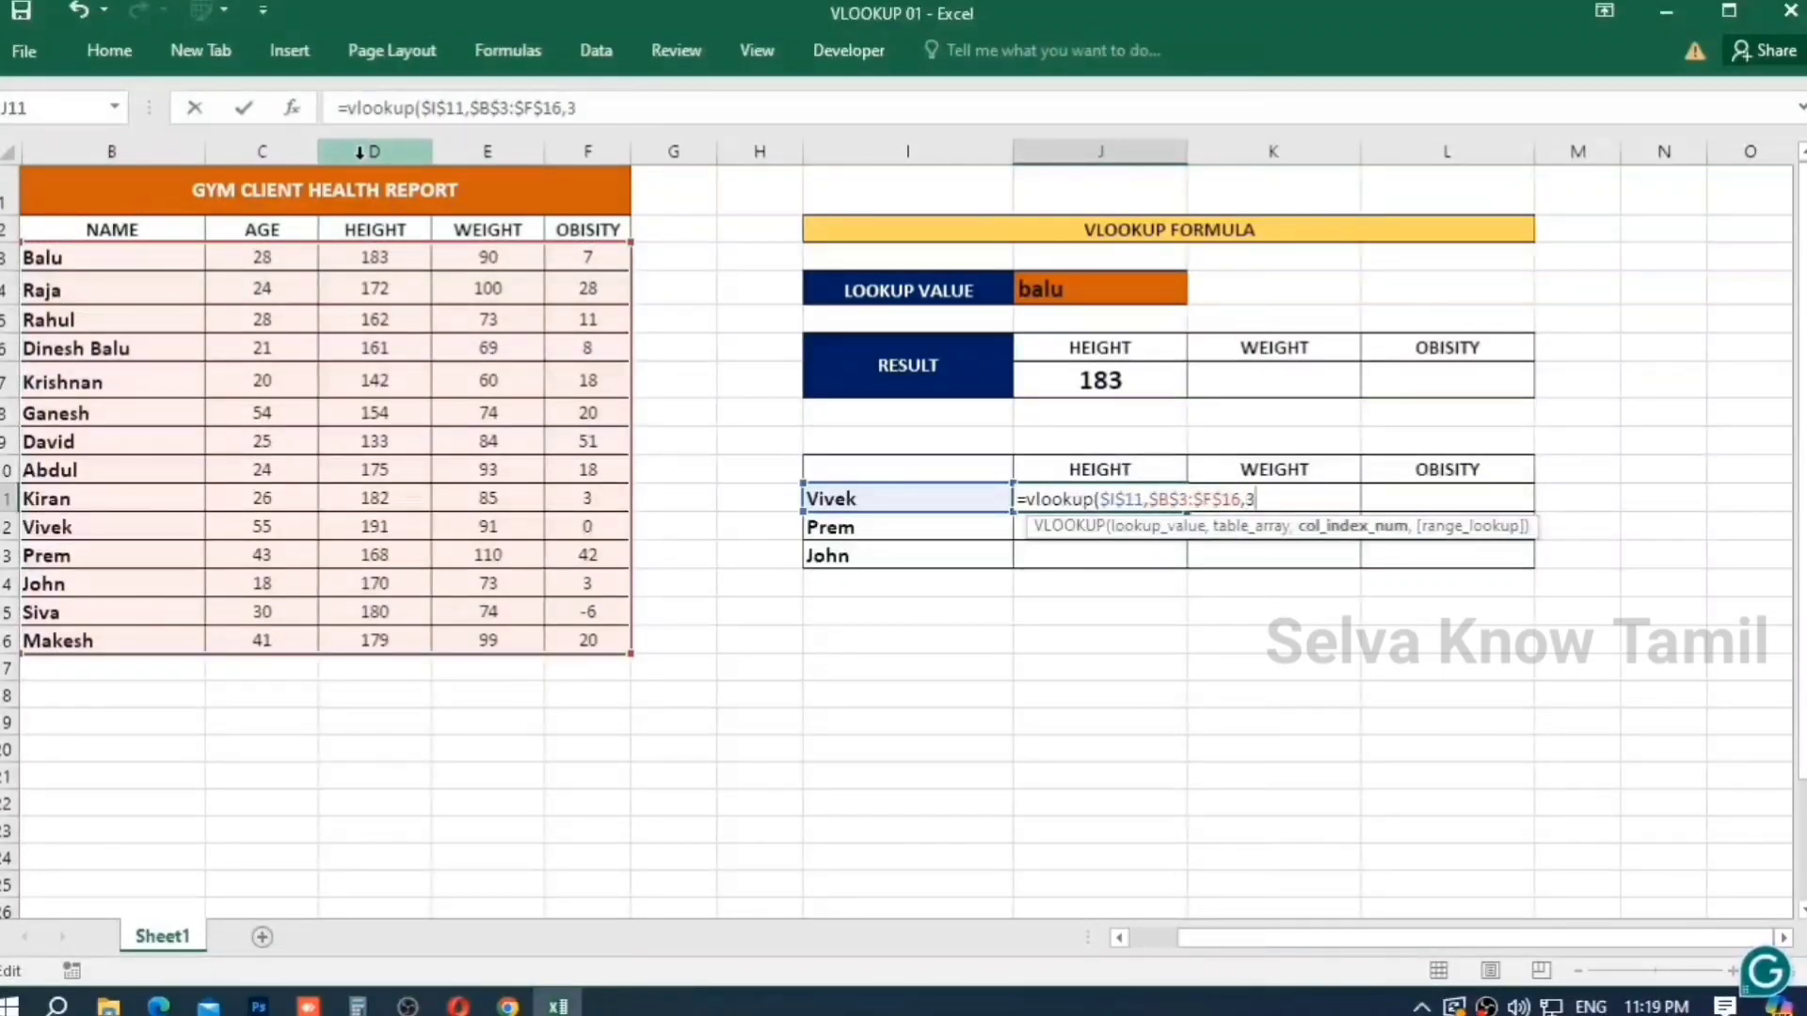
Complete the VLOOKUP in J11 with column index 3 and FALSE for an exact match, and fill it down through J13.
text(3,)
key(Down)
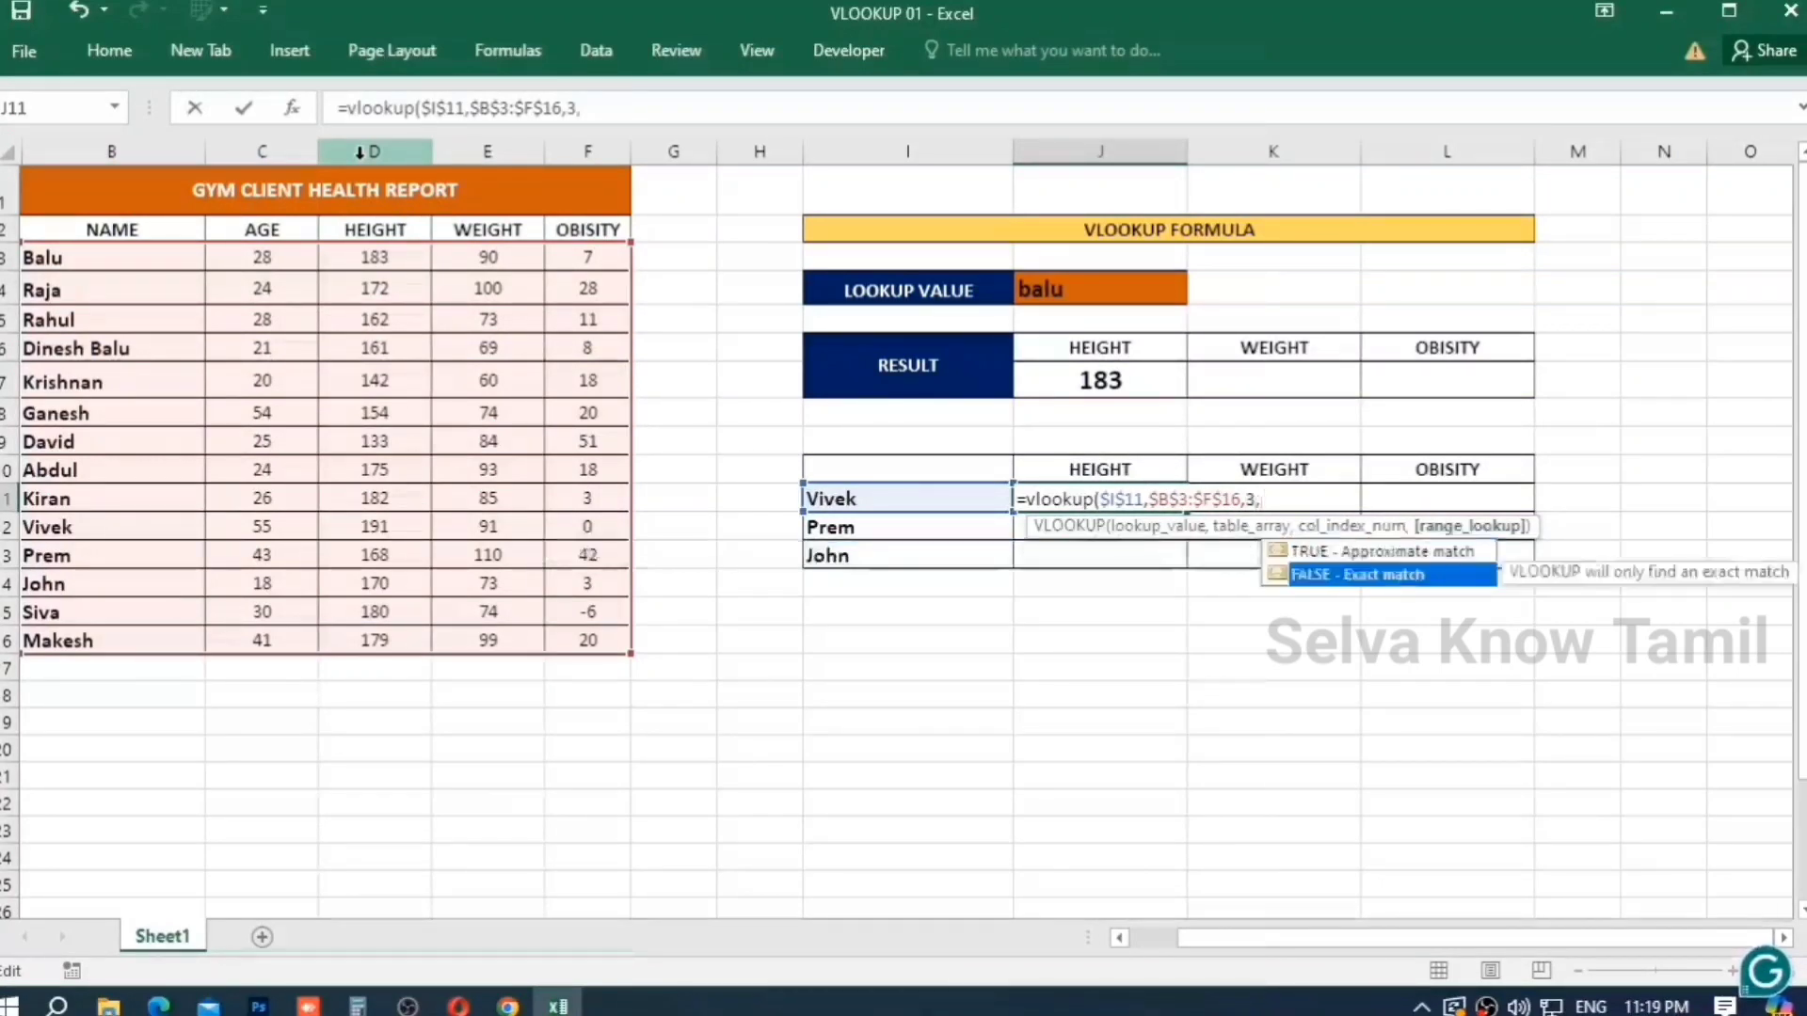
key(Tab)
text())
key(Return)
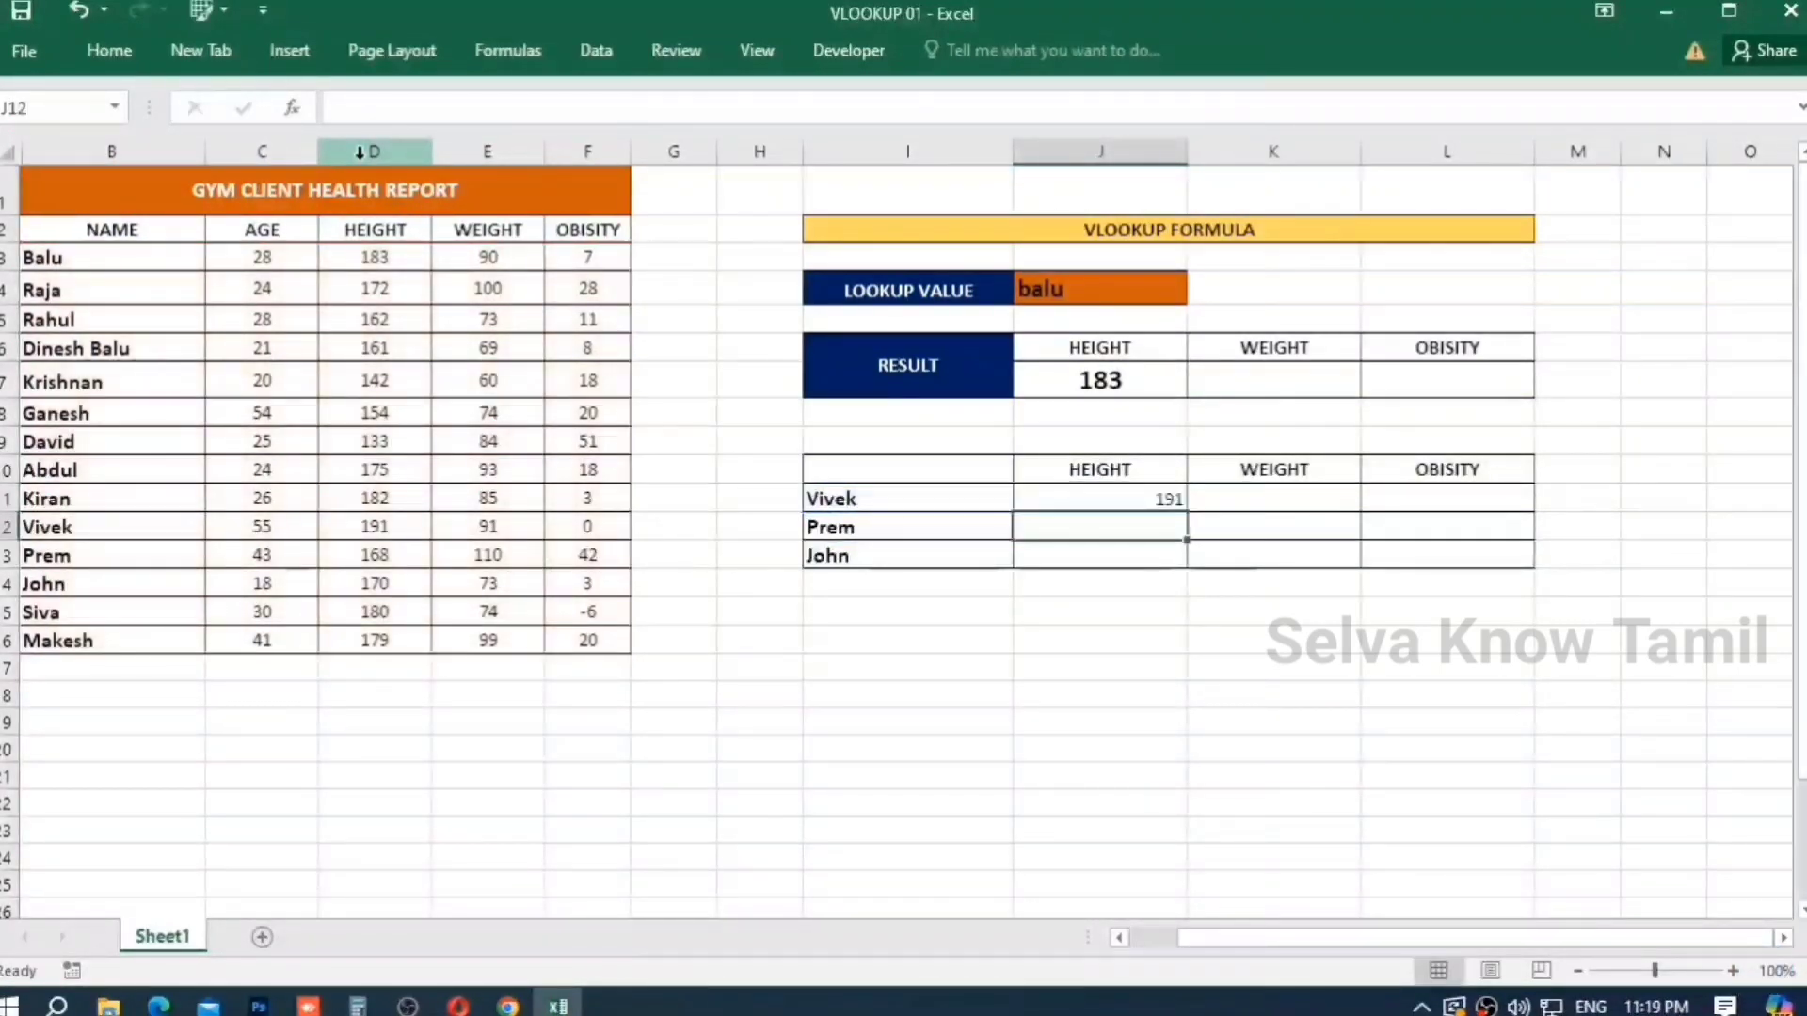
click(1171, 506)
drag(1187, 509, 1187, 563)
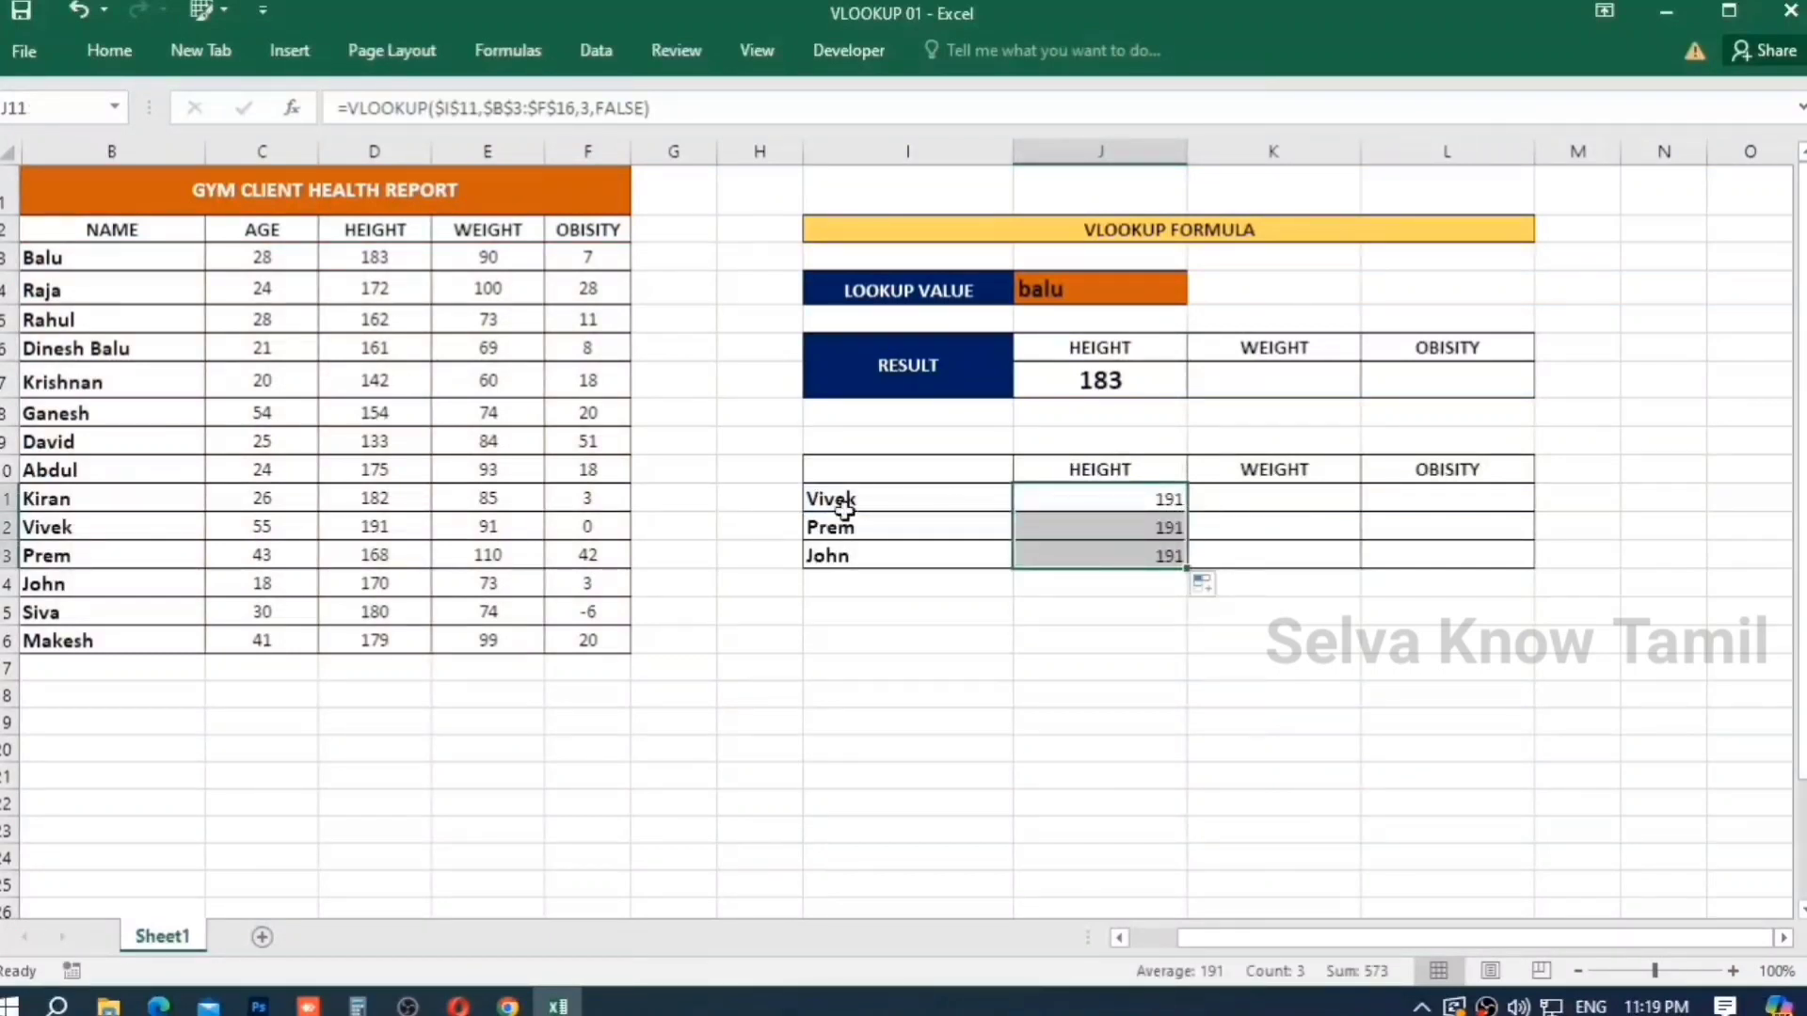
click(1134, 506)
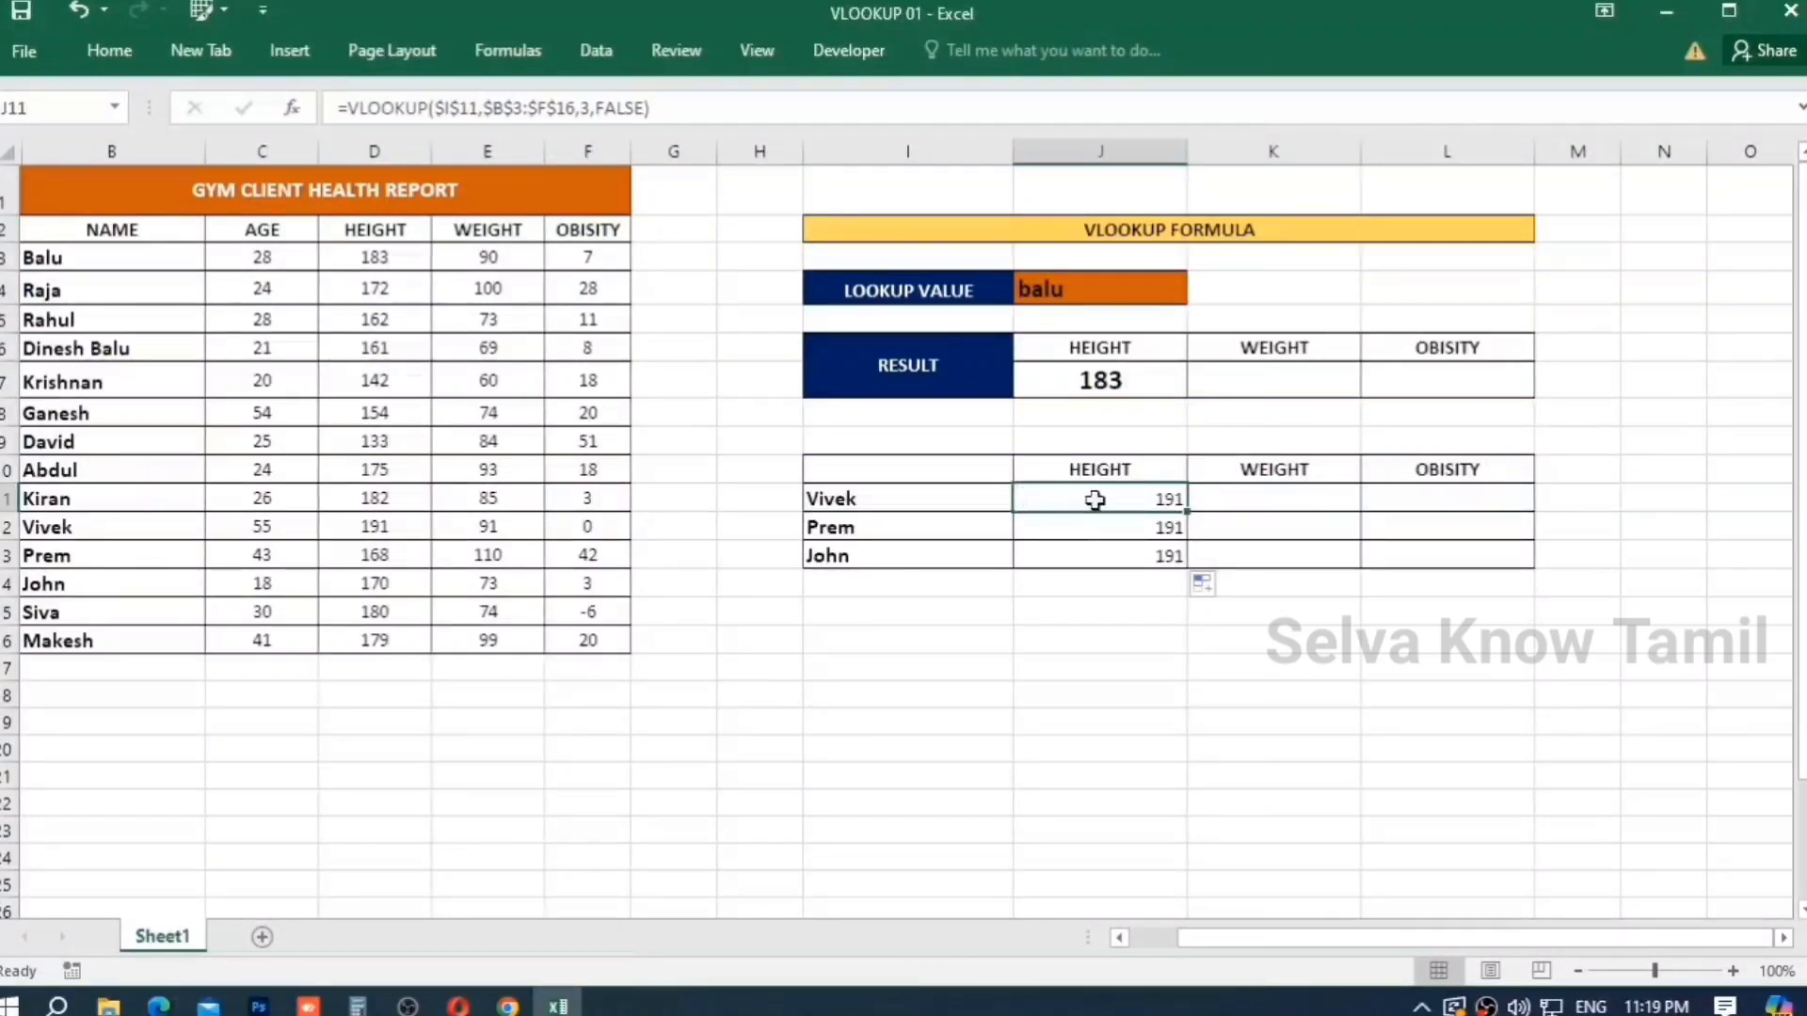
click(470, 107)
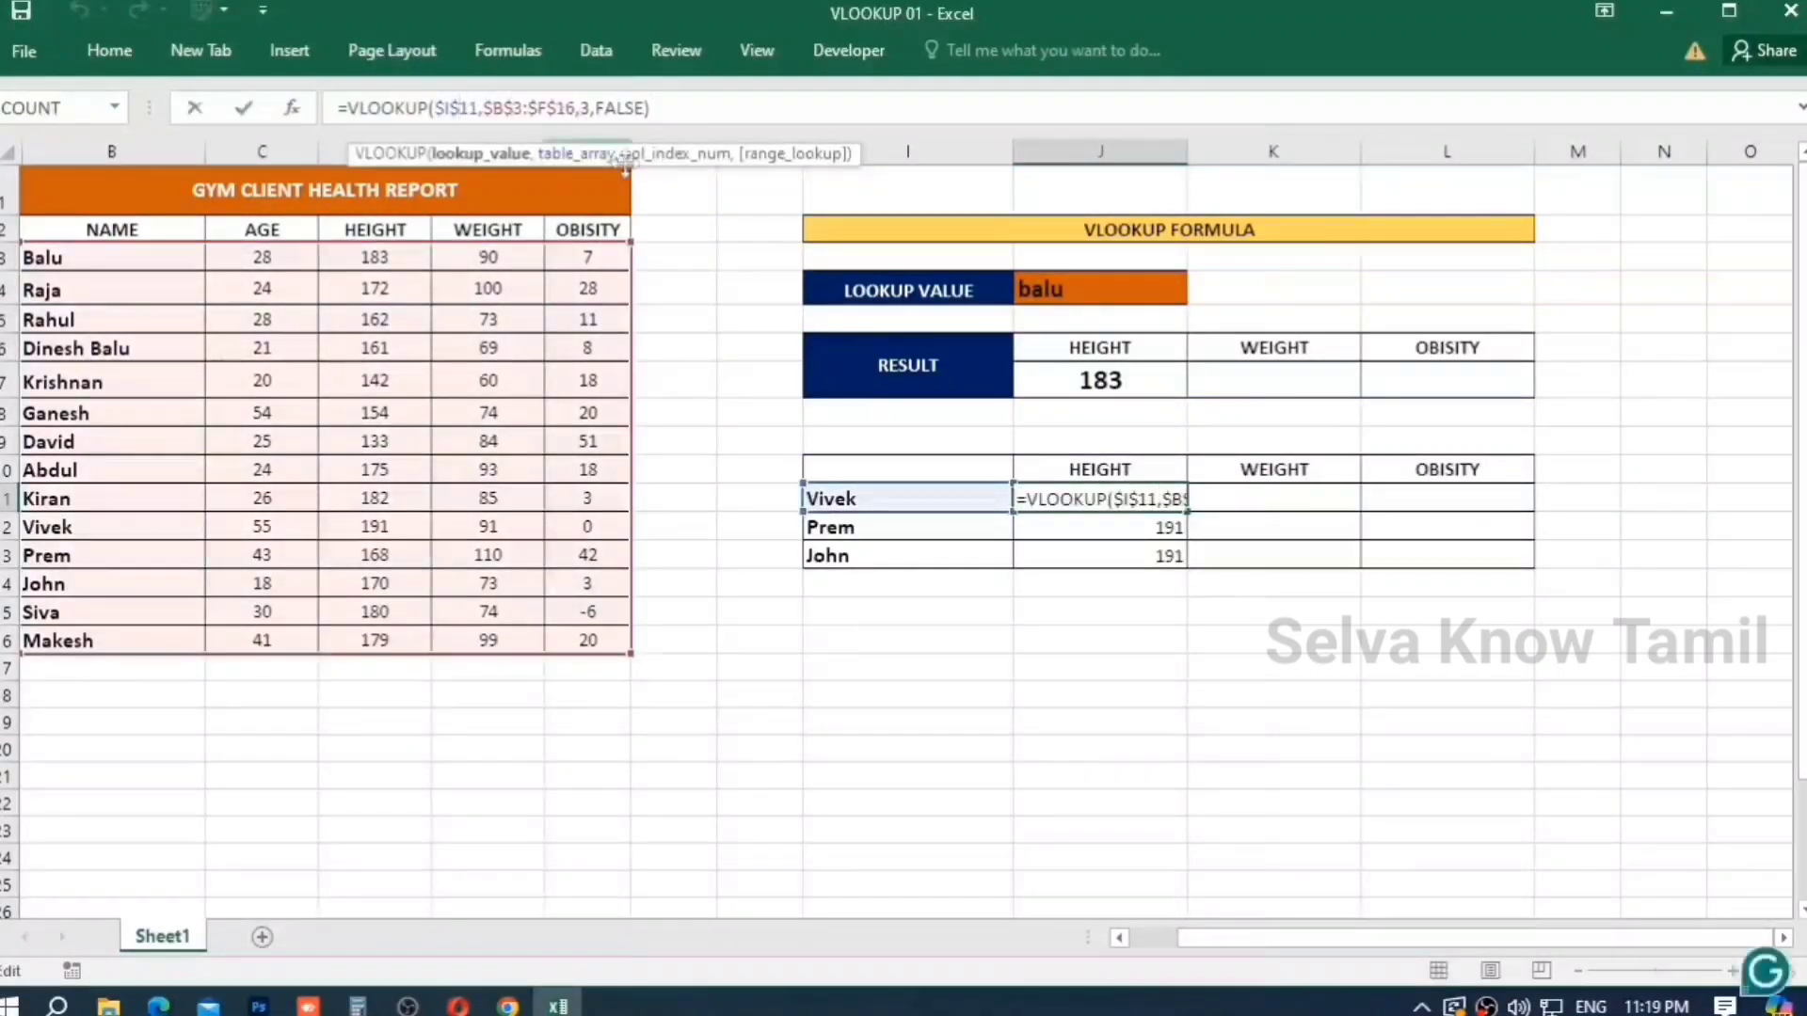
key(F4)
key(F4)
key(F4)
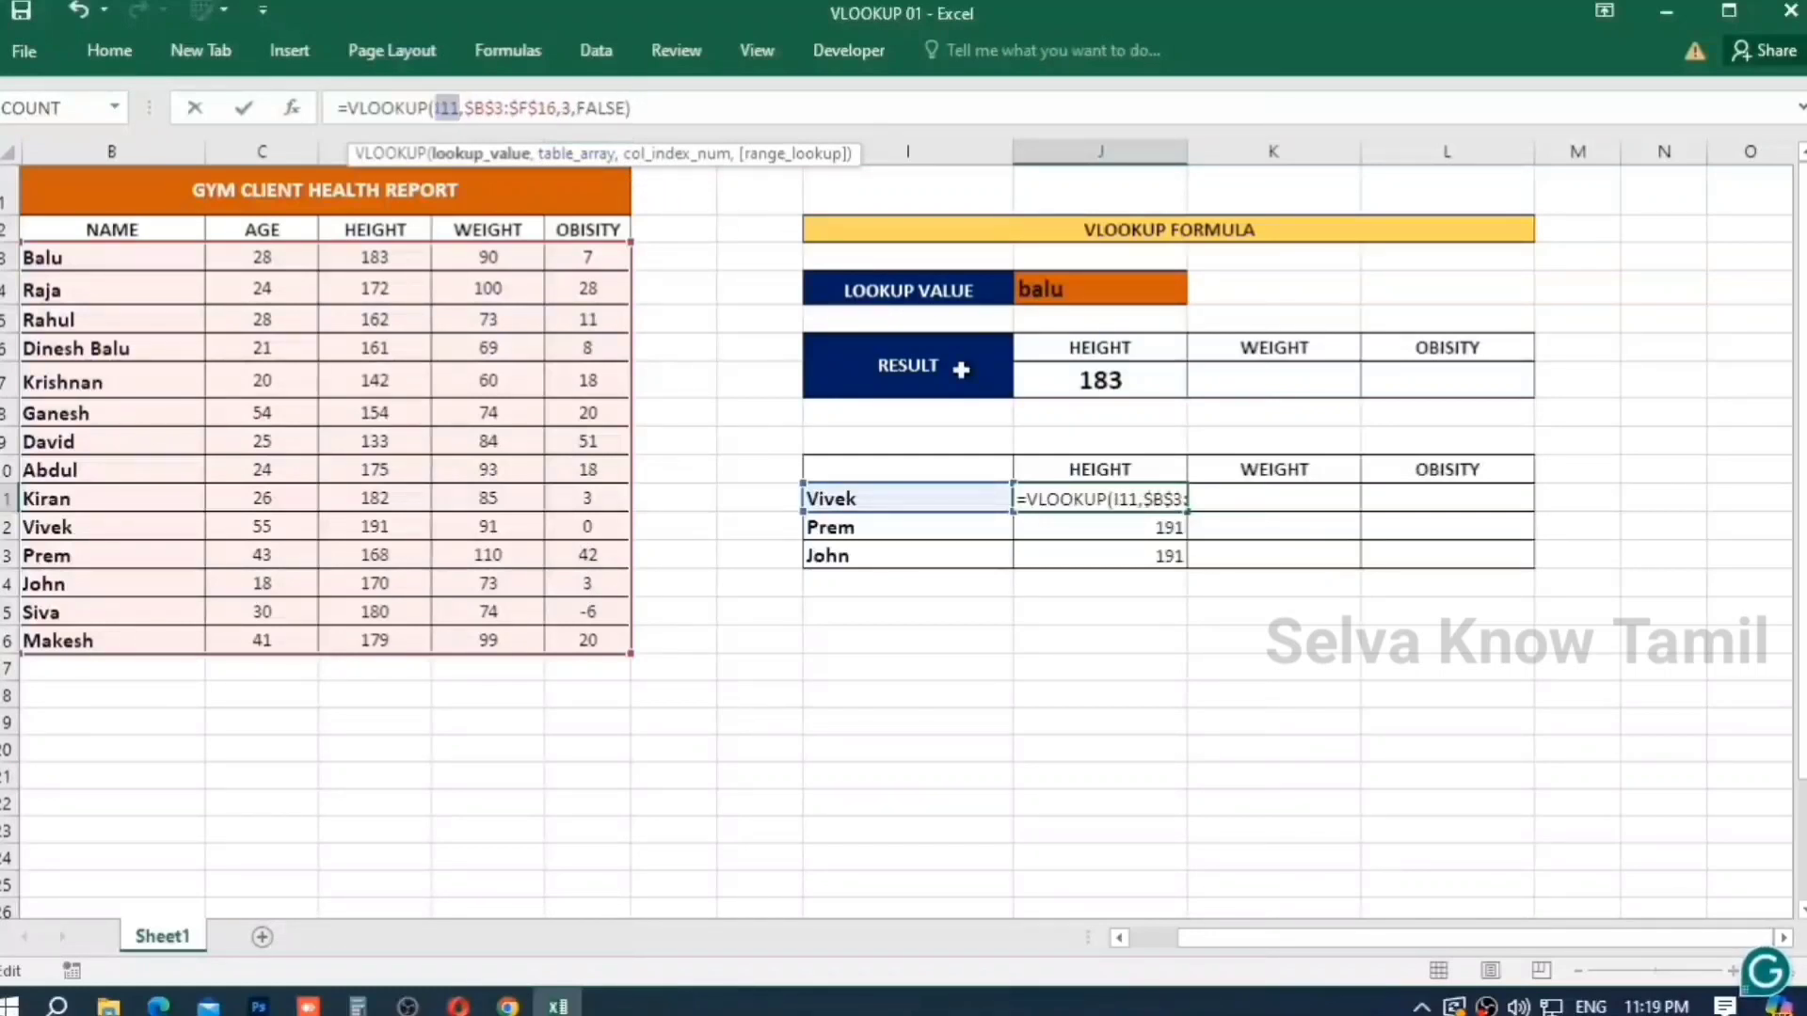
key(Escape)
drag(1185, 511, 1181, 563)
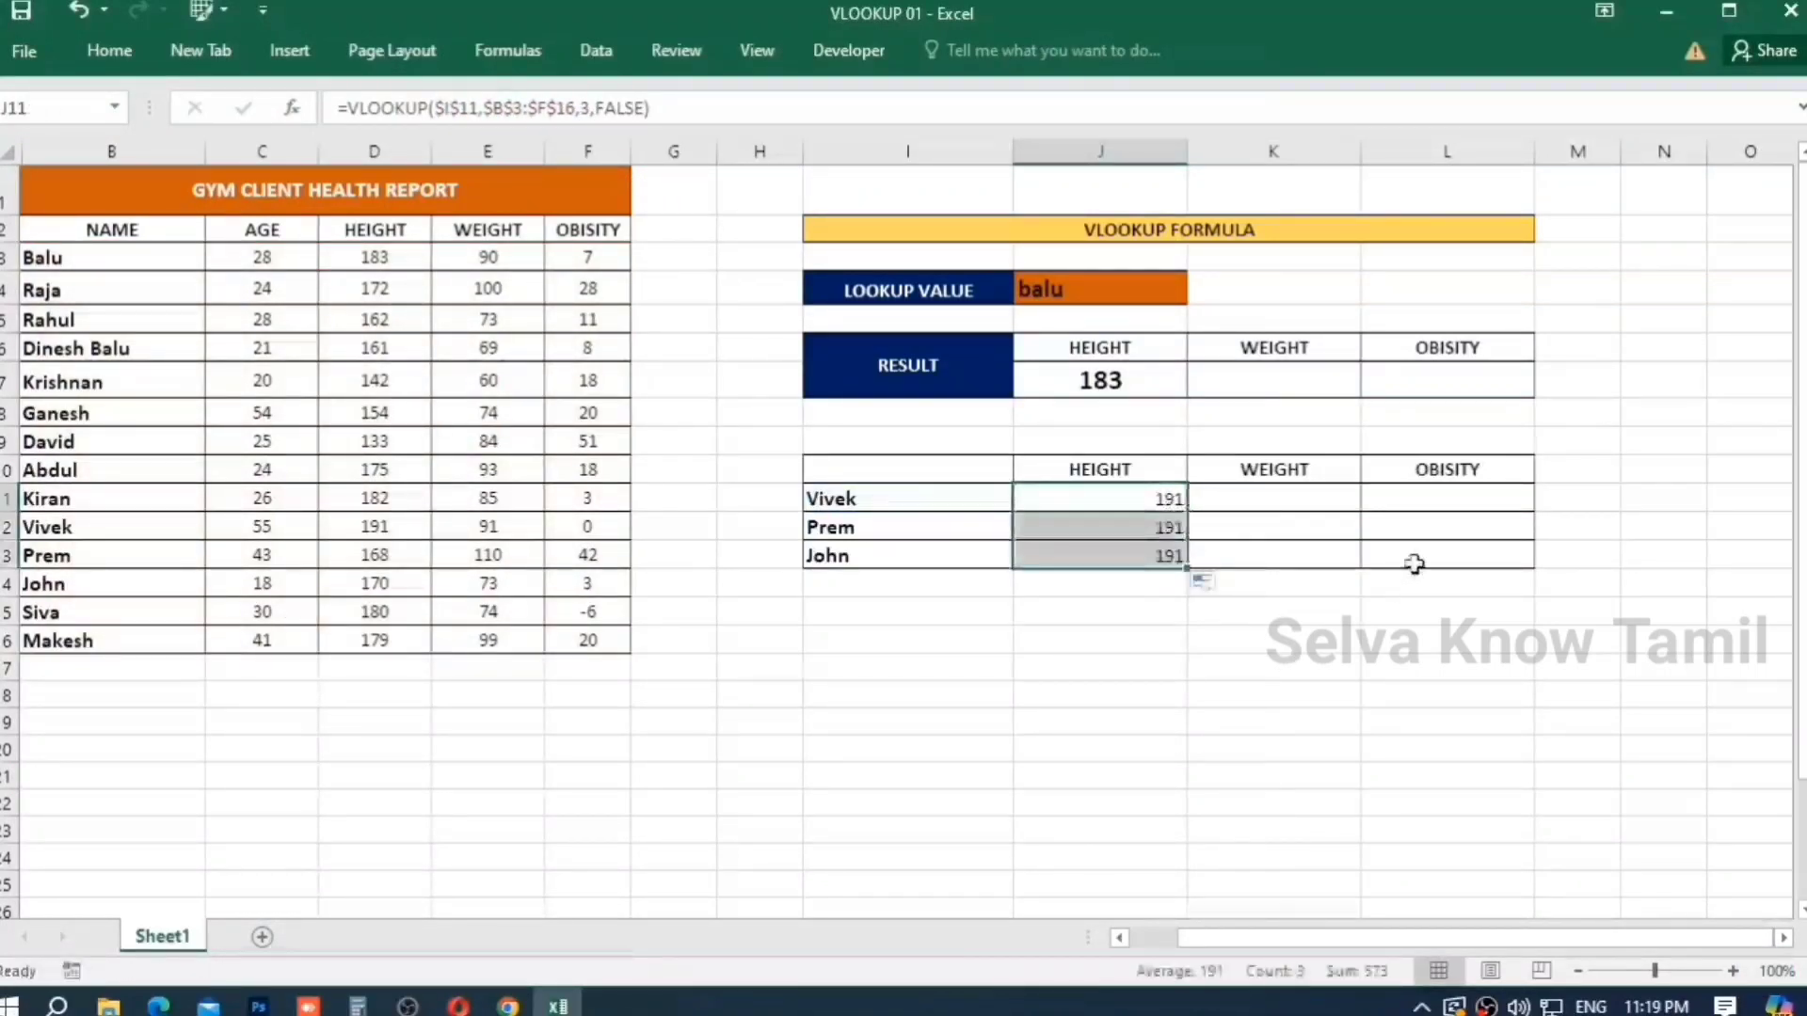
Make the lookup value in the J11 formula the relative reference I11 and fill the formula down through J13.
click(1177, 503)
click(1188, 513)
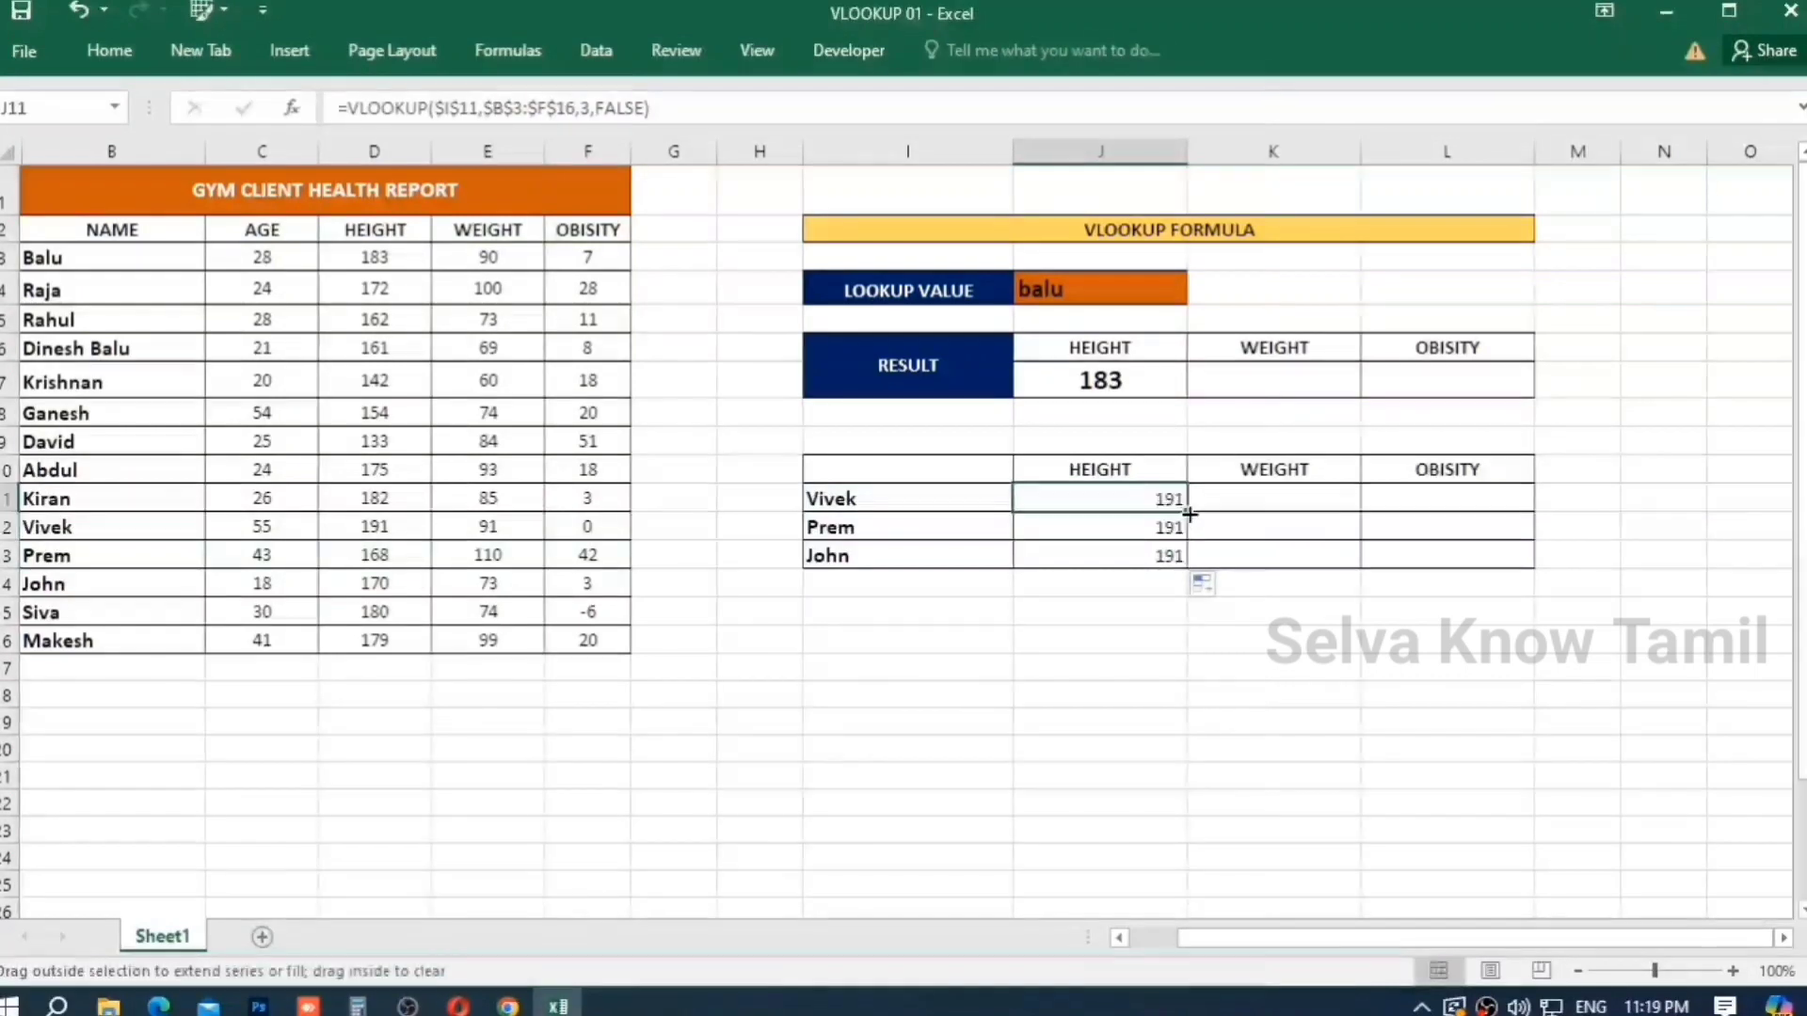
click(428, 108)
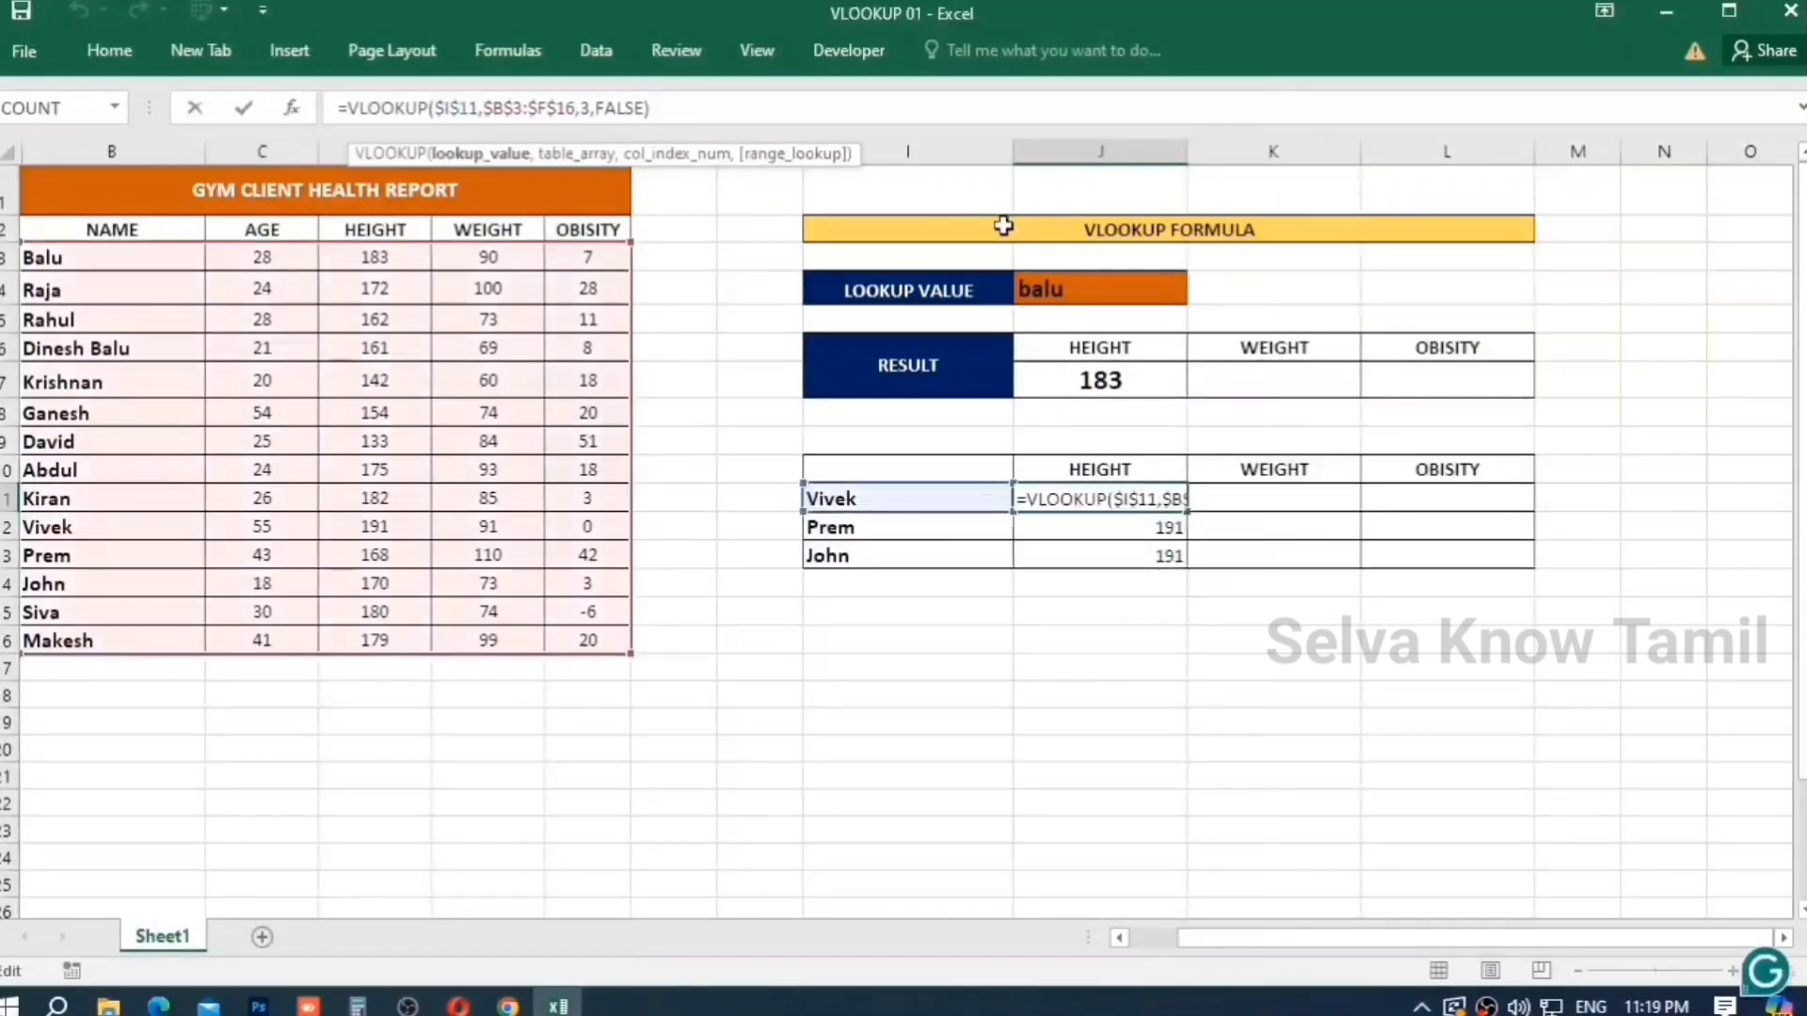
key(F4)
key(F4)
key(F4)
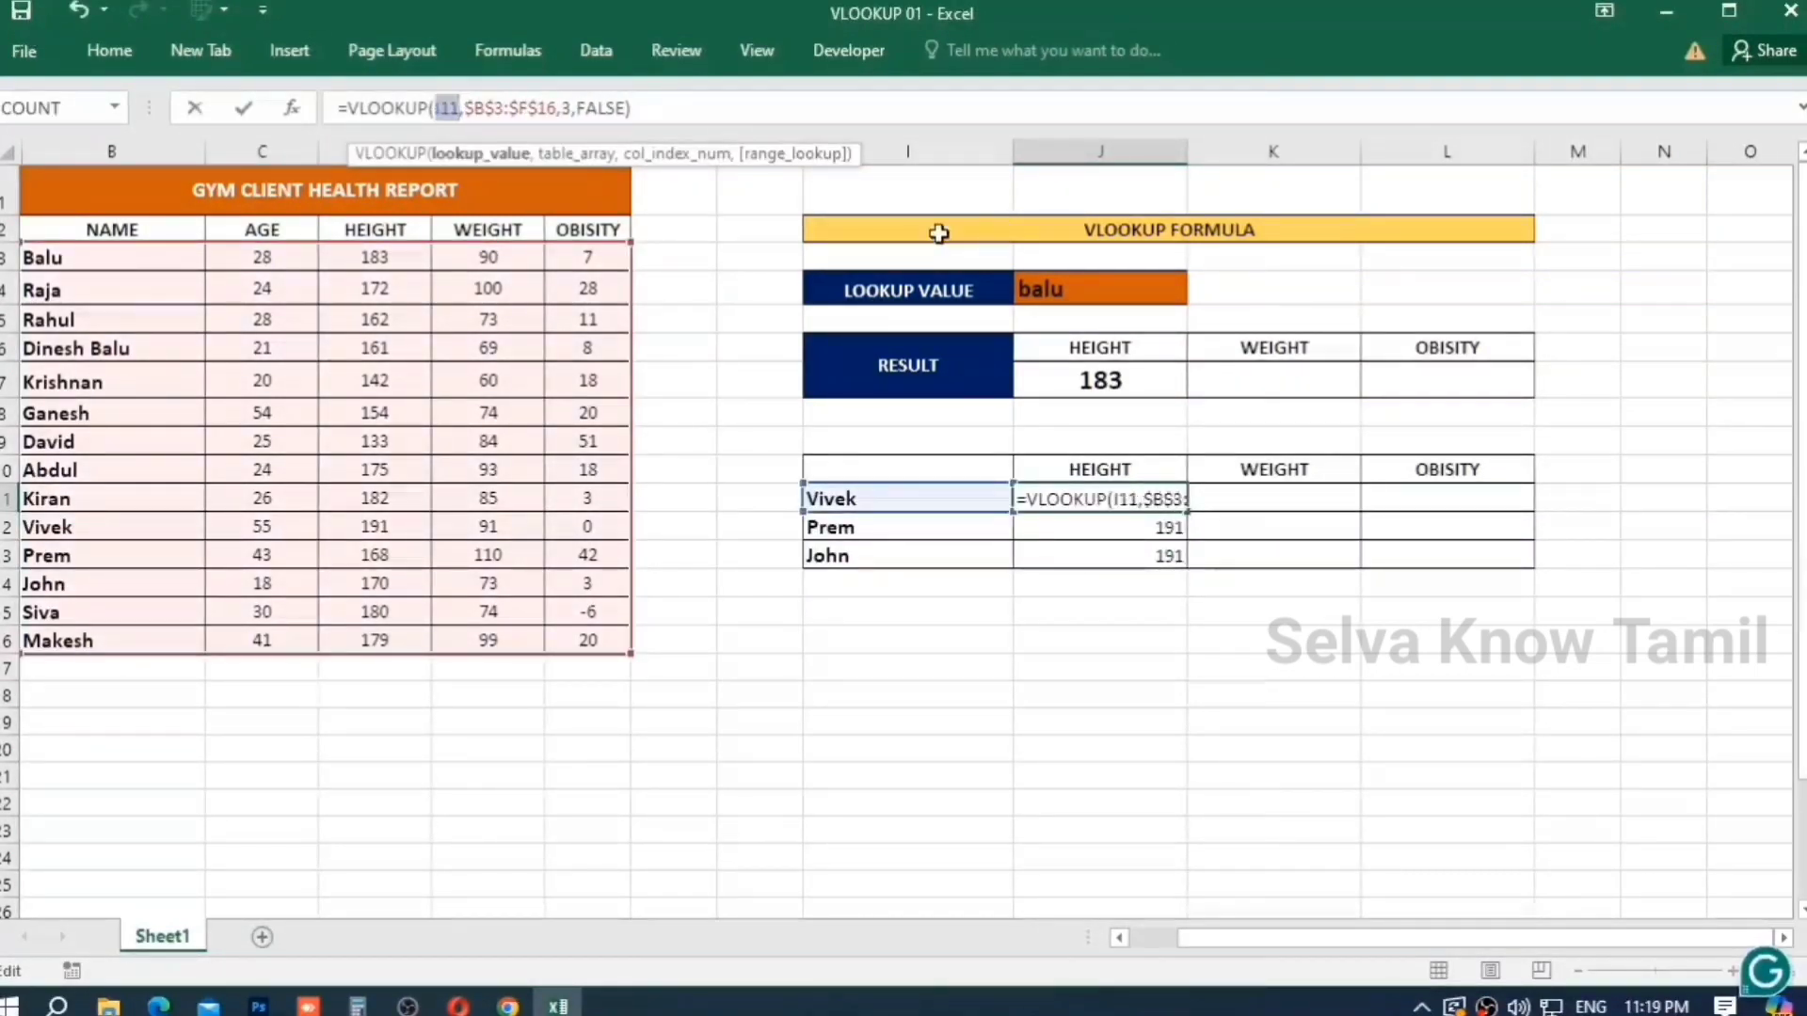
key(Return)
click(1120, 493)
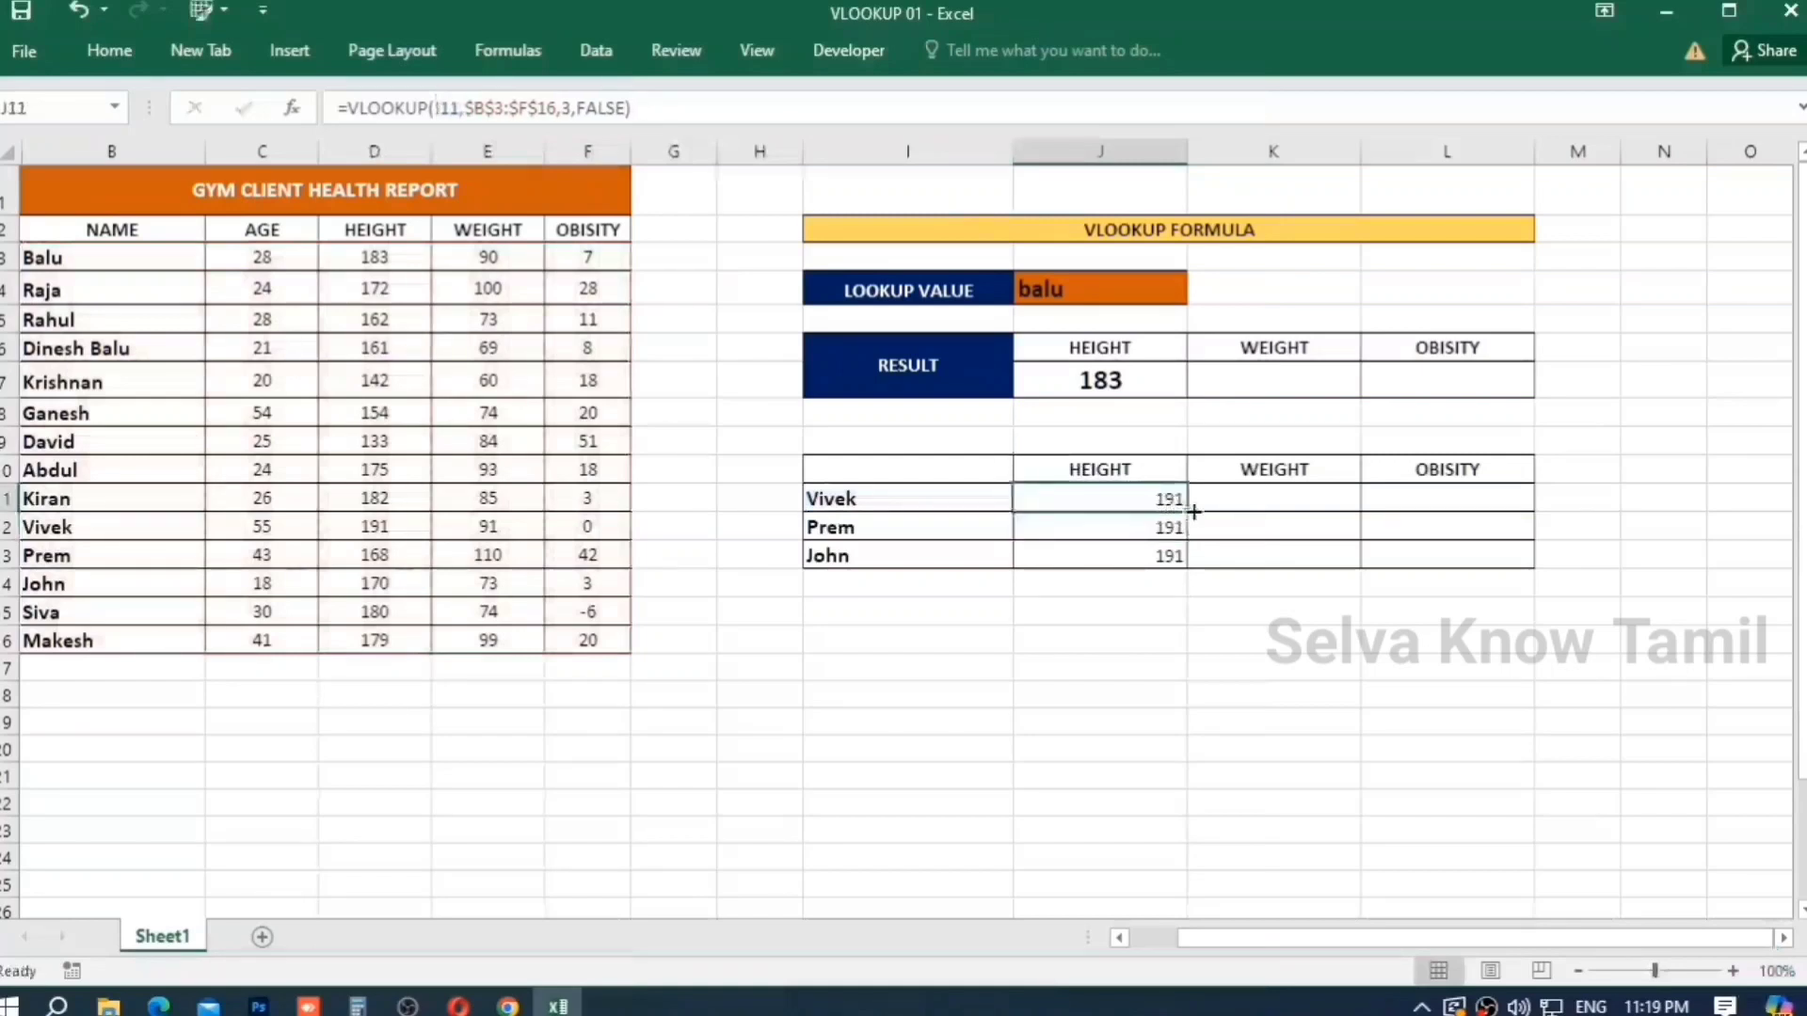
drag(1187, 513, 1192, 561)
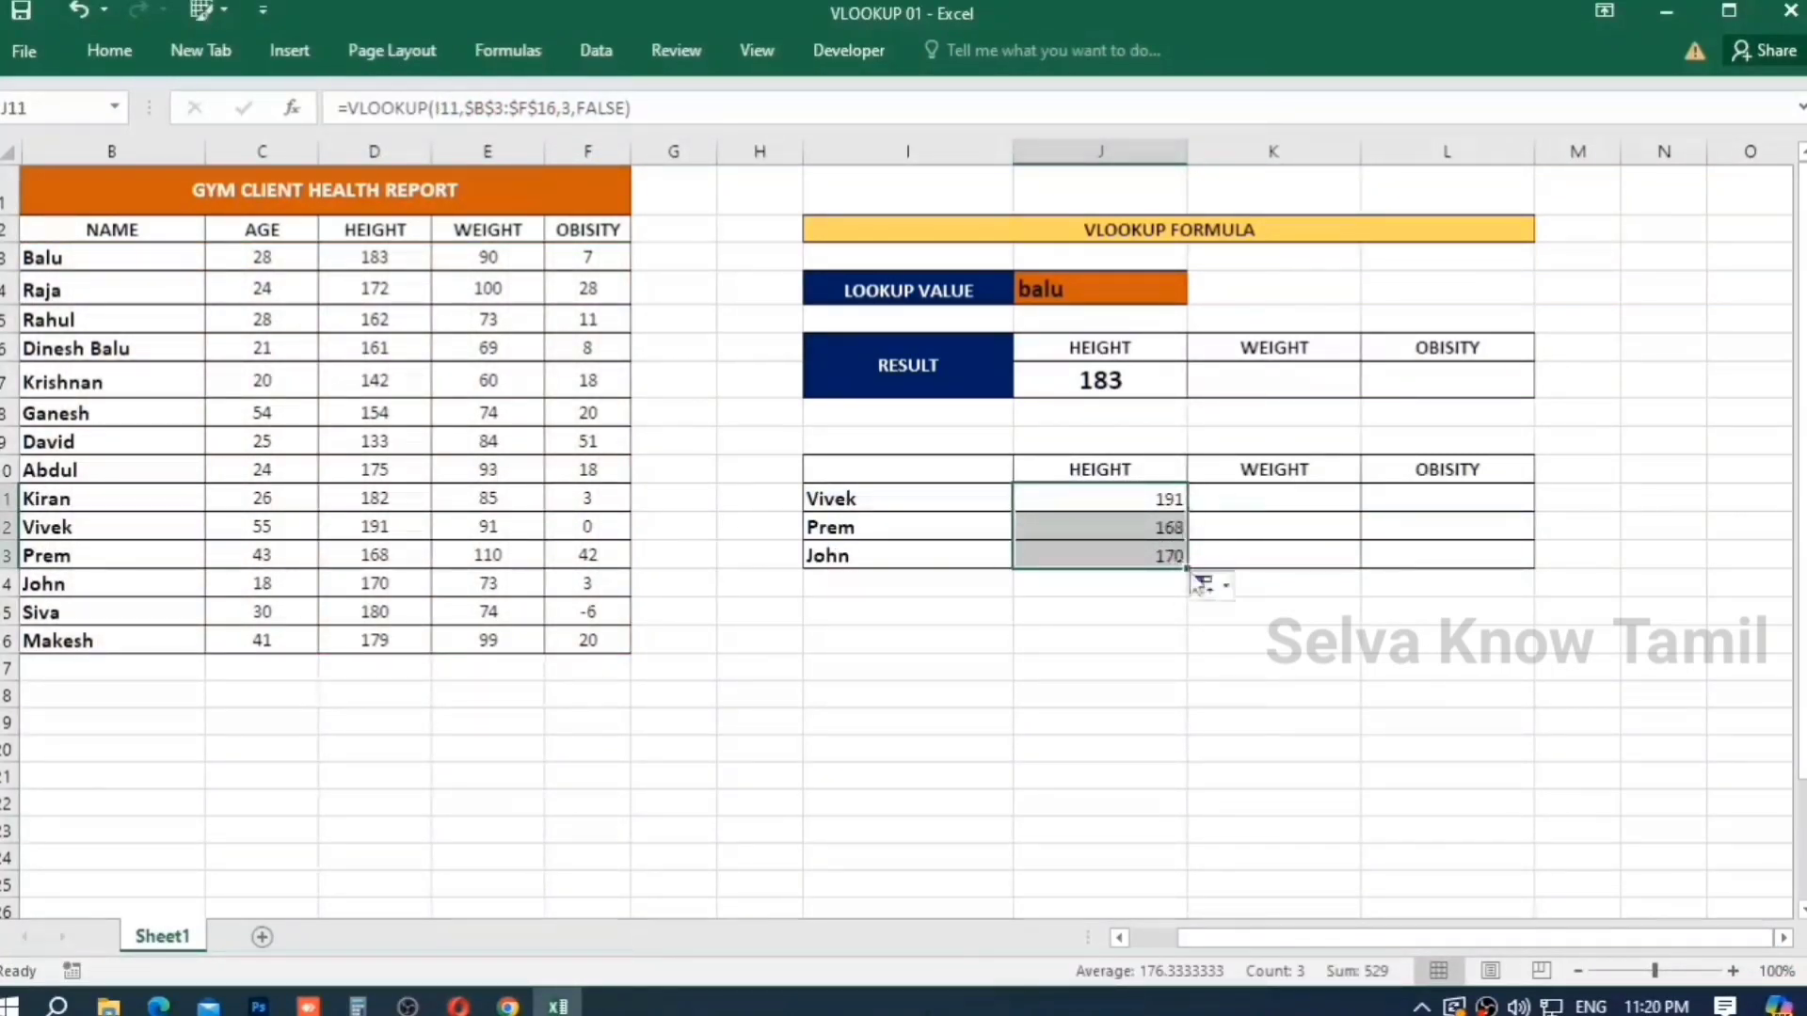
Try copying the HEIGHT formulas in J11:J13 into the WEIGHT column starting at K11.
drag(1146, 507, 1159, 561)
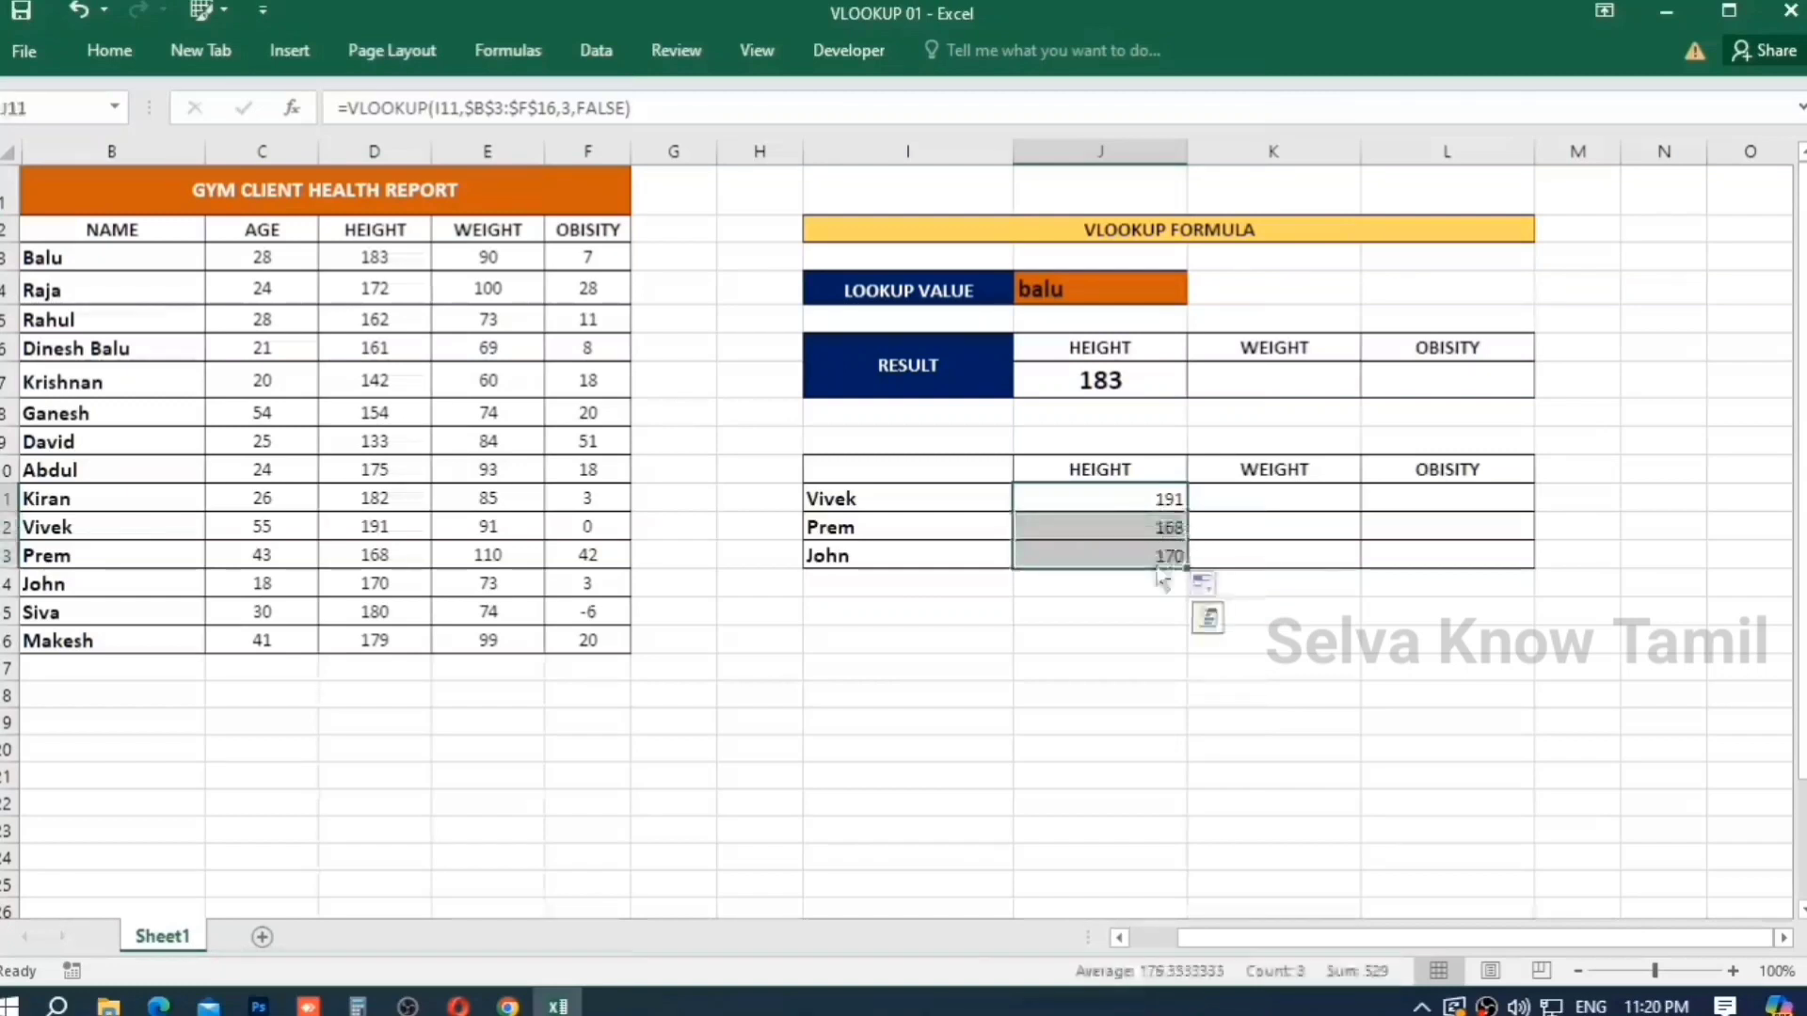
key(ctrl+c)
click(1260, 499)
key(ctrl+v)
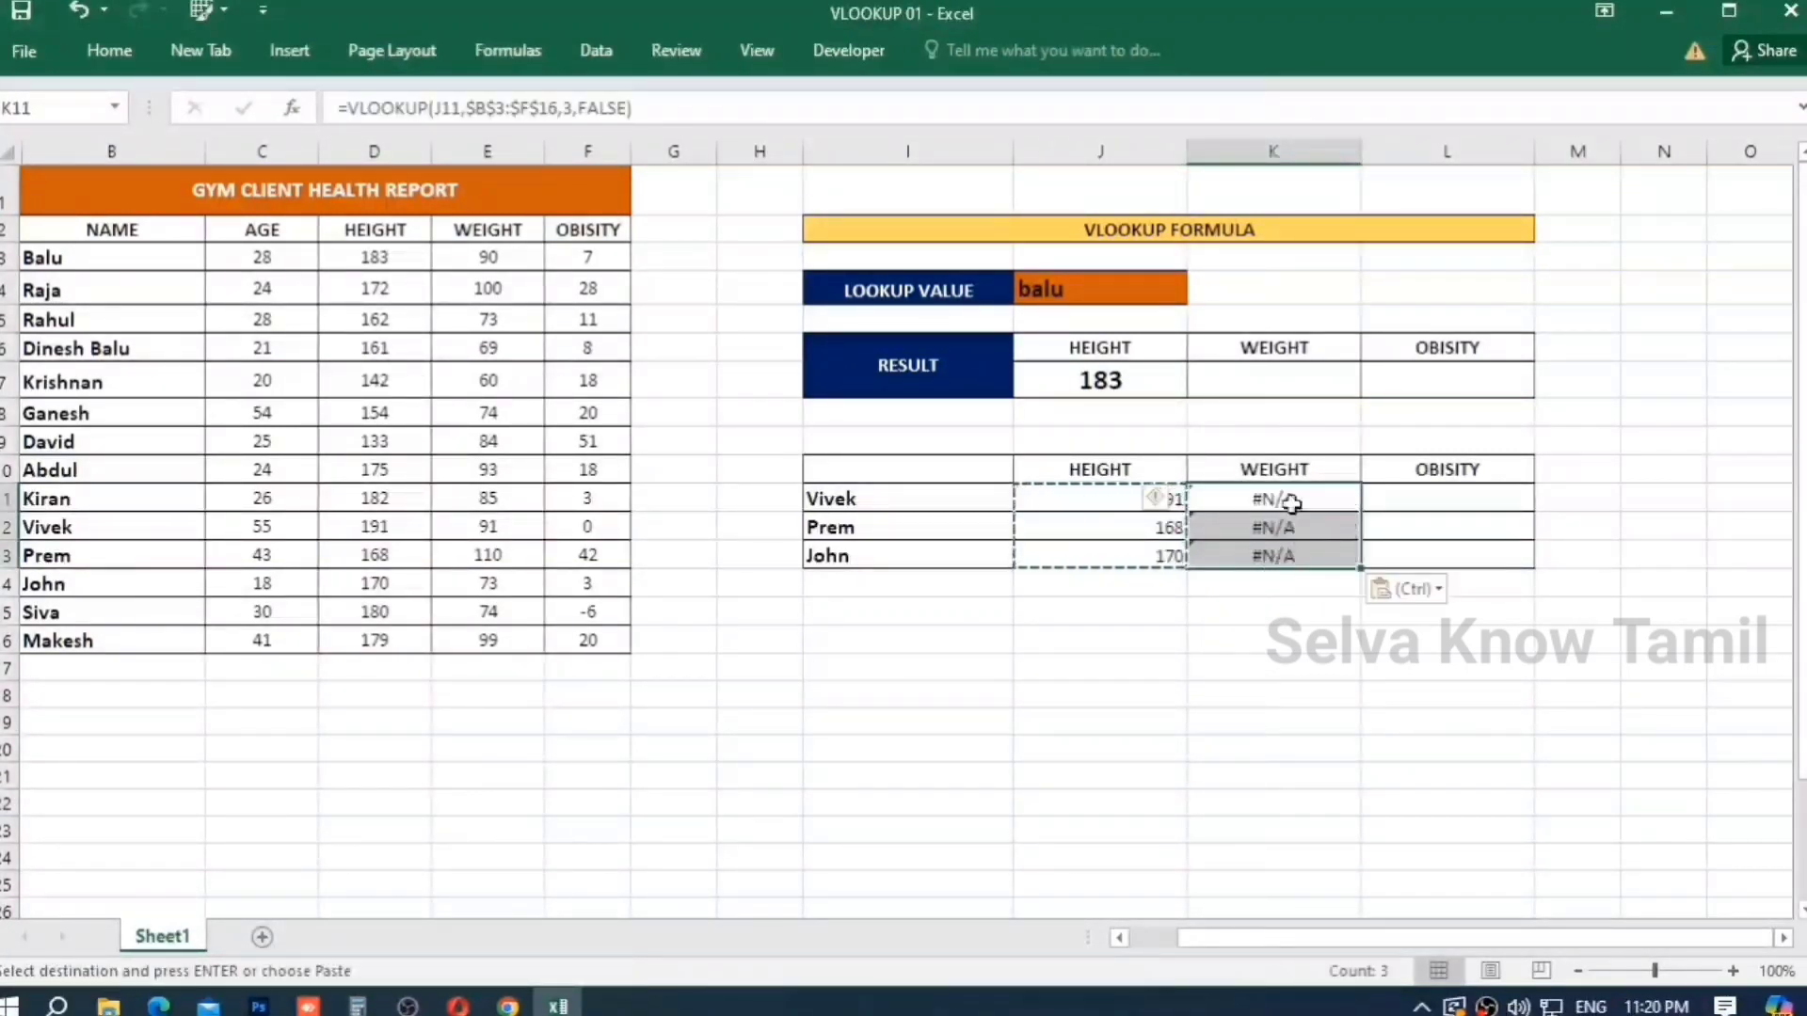
key(Escape)
Lock only the column of the J11 formula's lookup value as $I11 and fill the formula across and down through K13.
click(1063, 499)
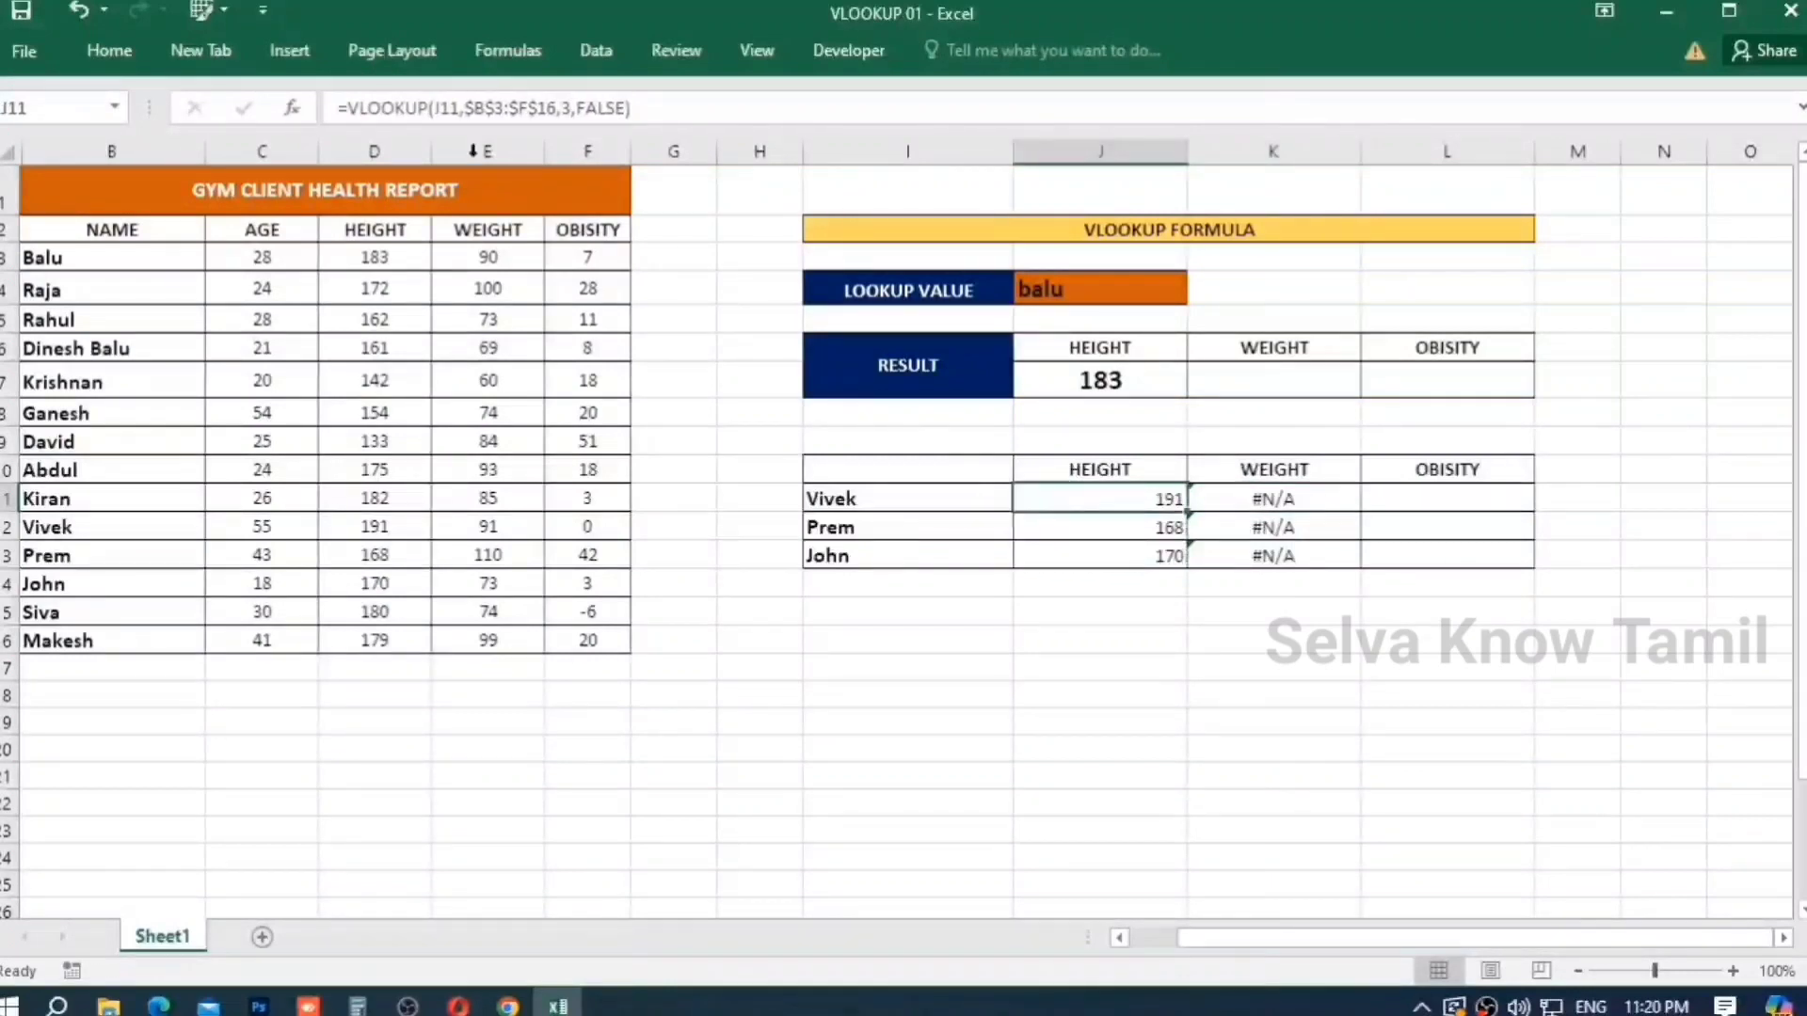
click(435, 106)
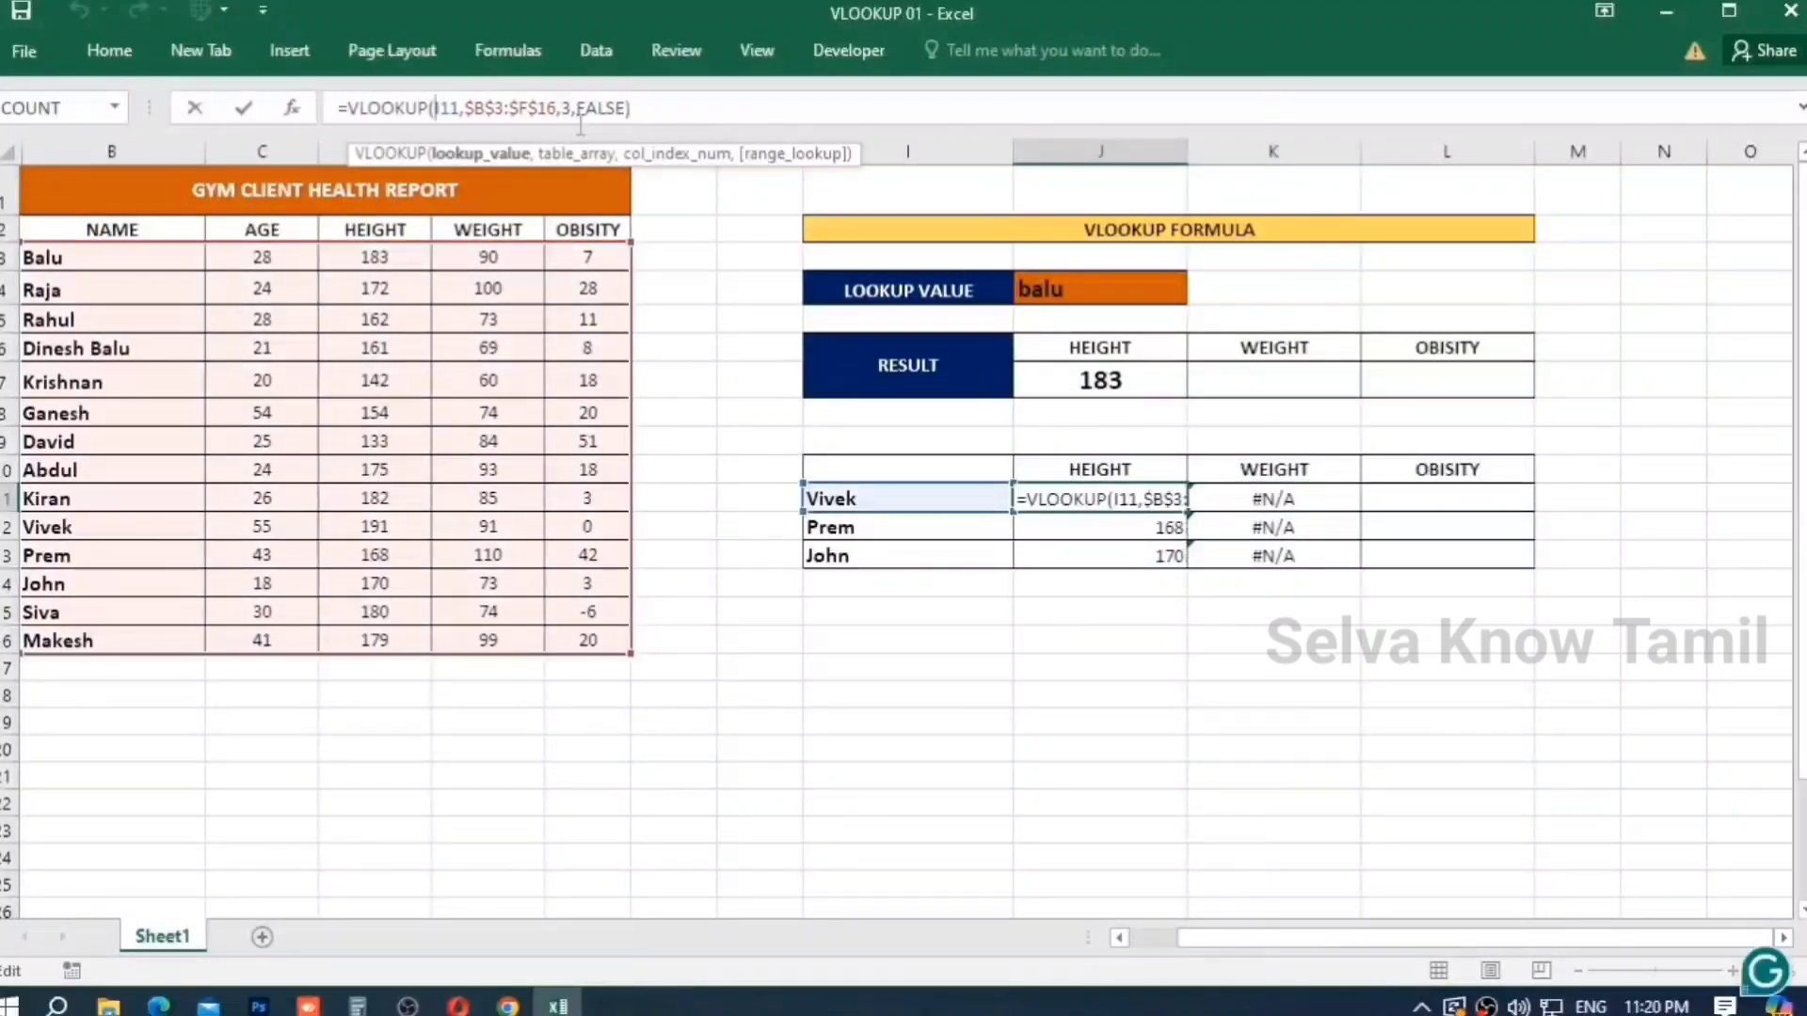
key(F4)
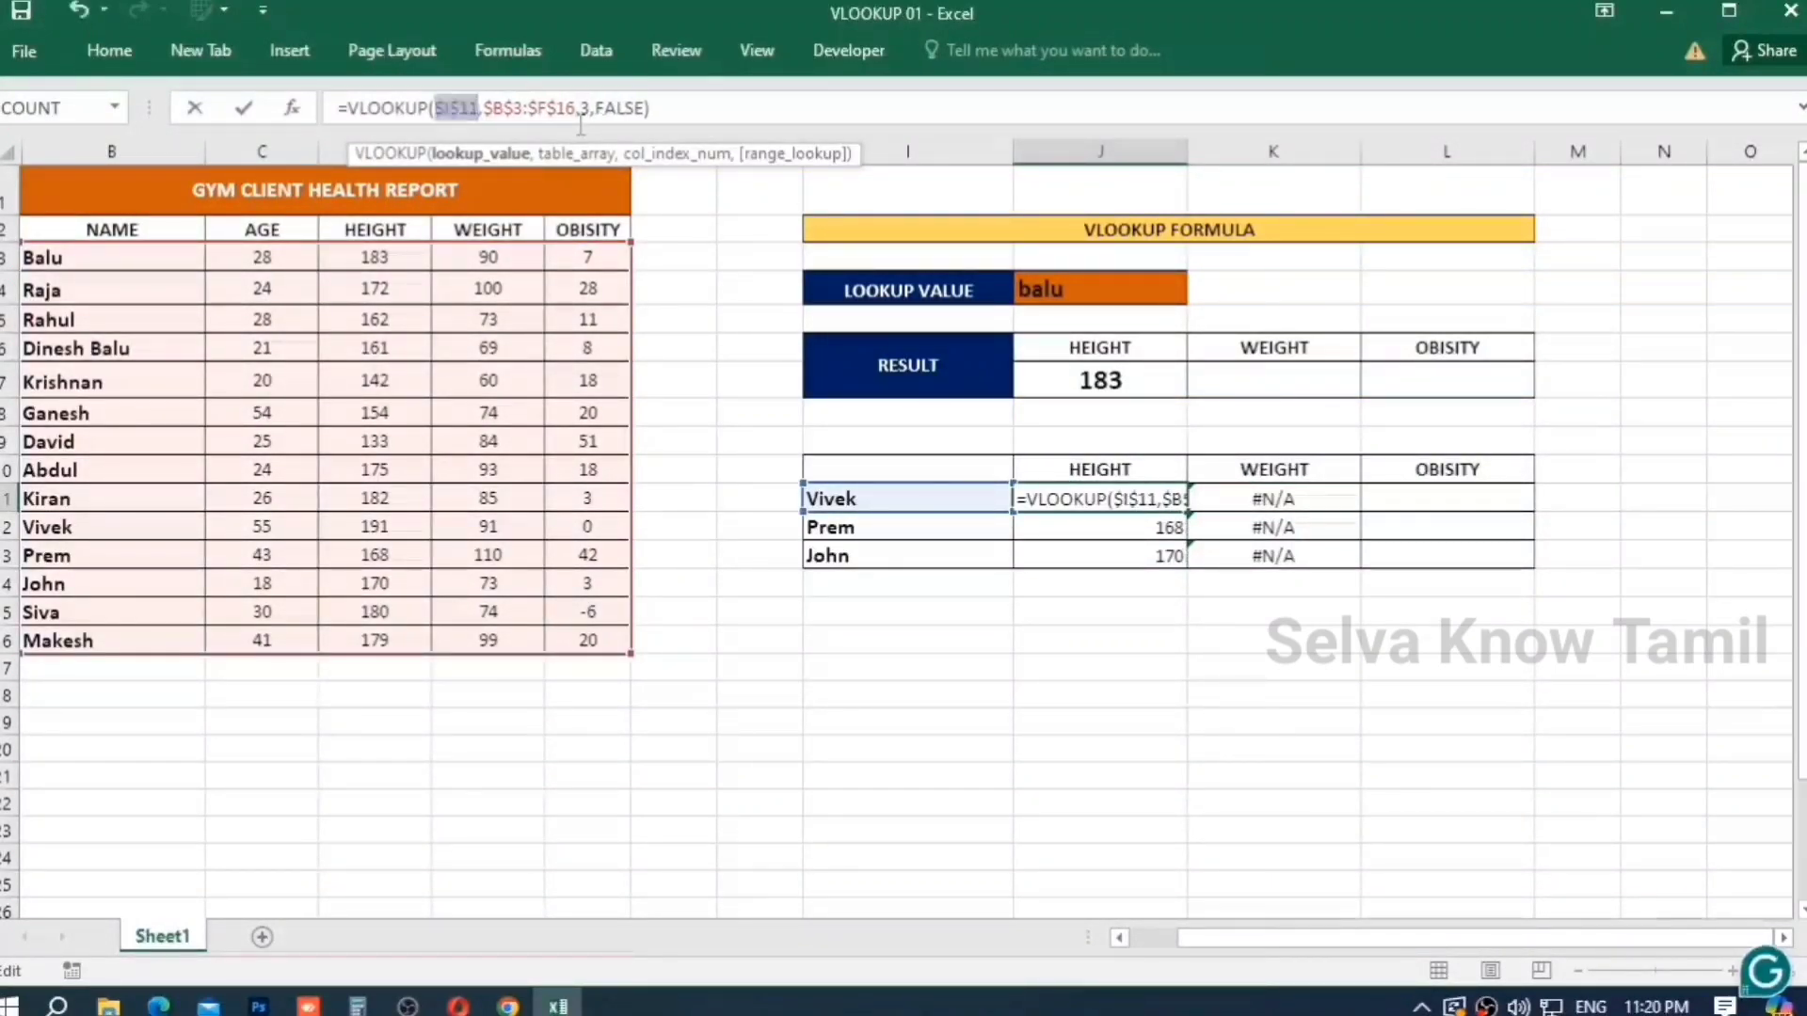
key(F4)
key(F4)
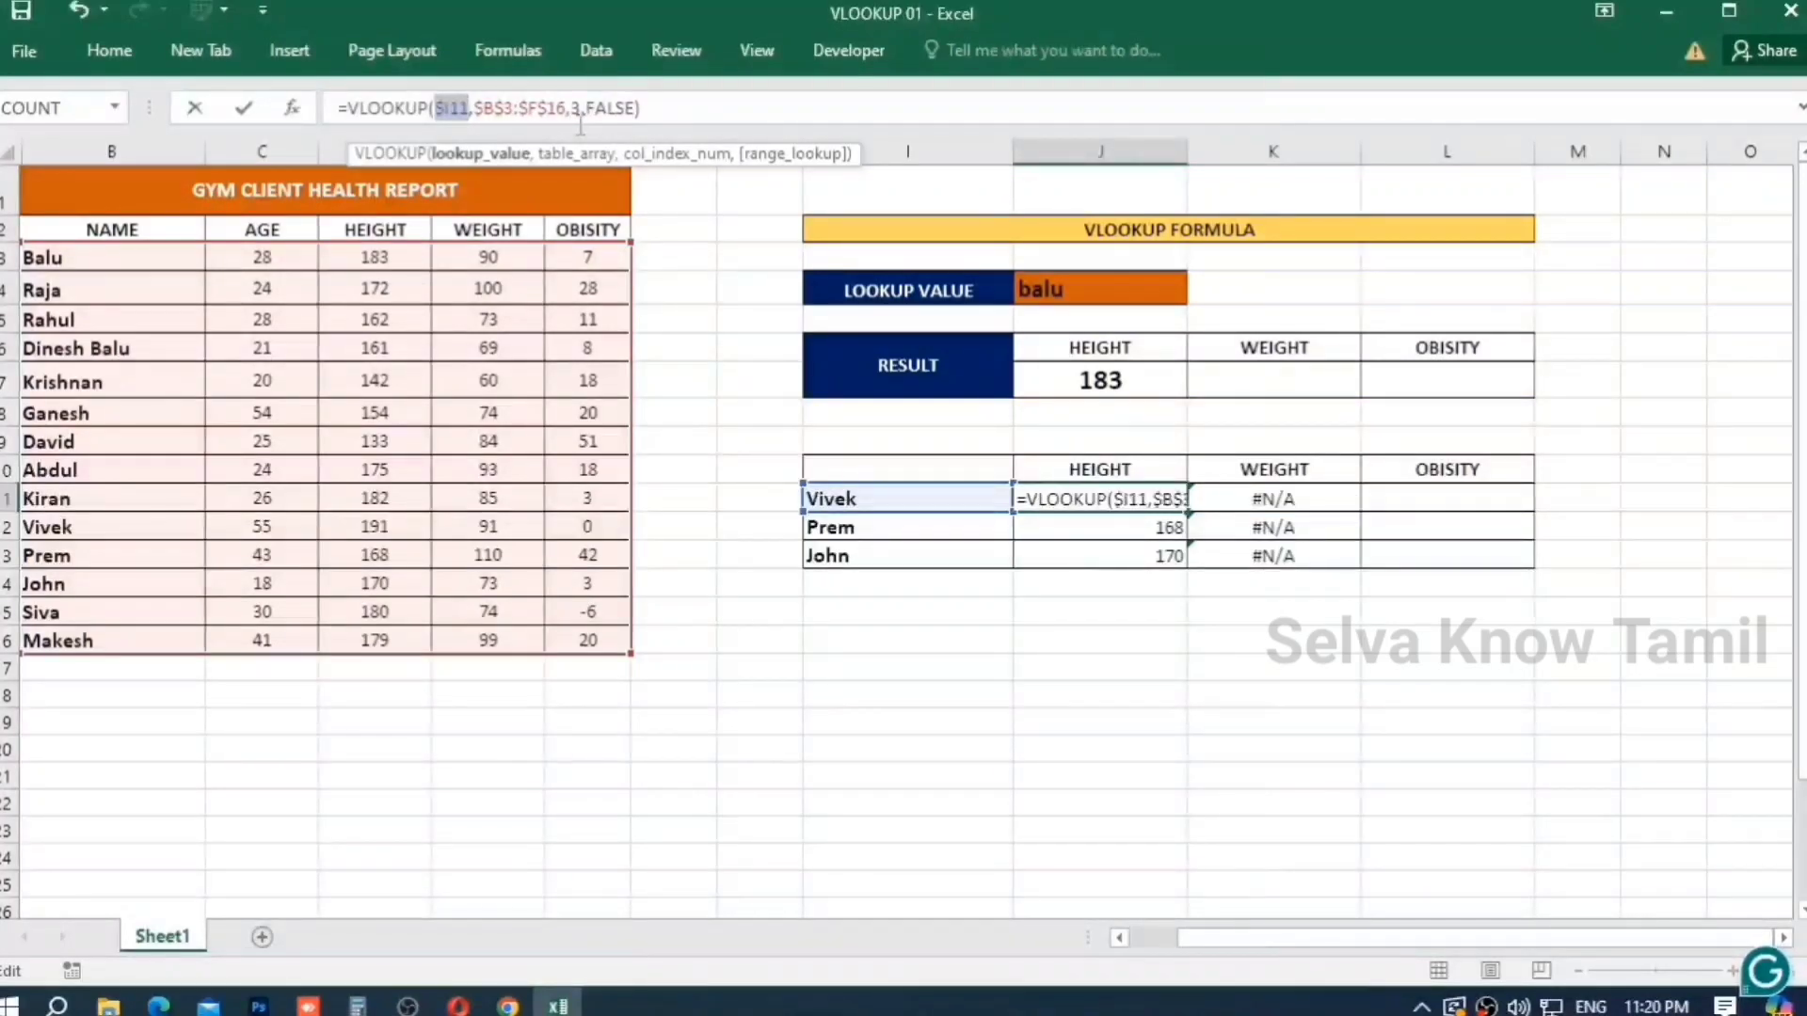
key(Return)
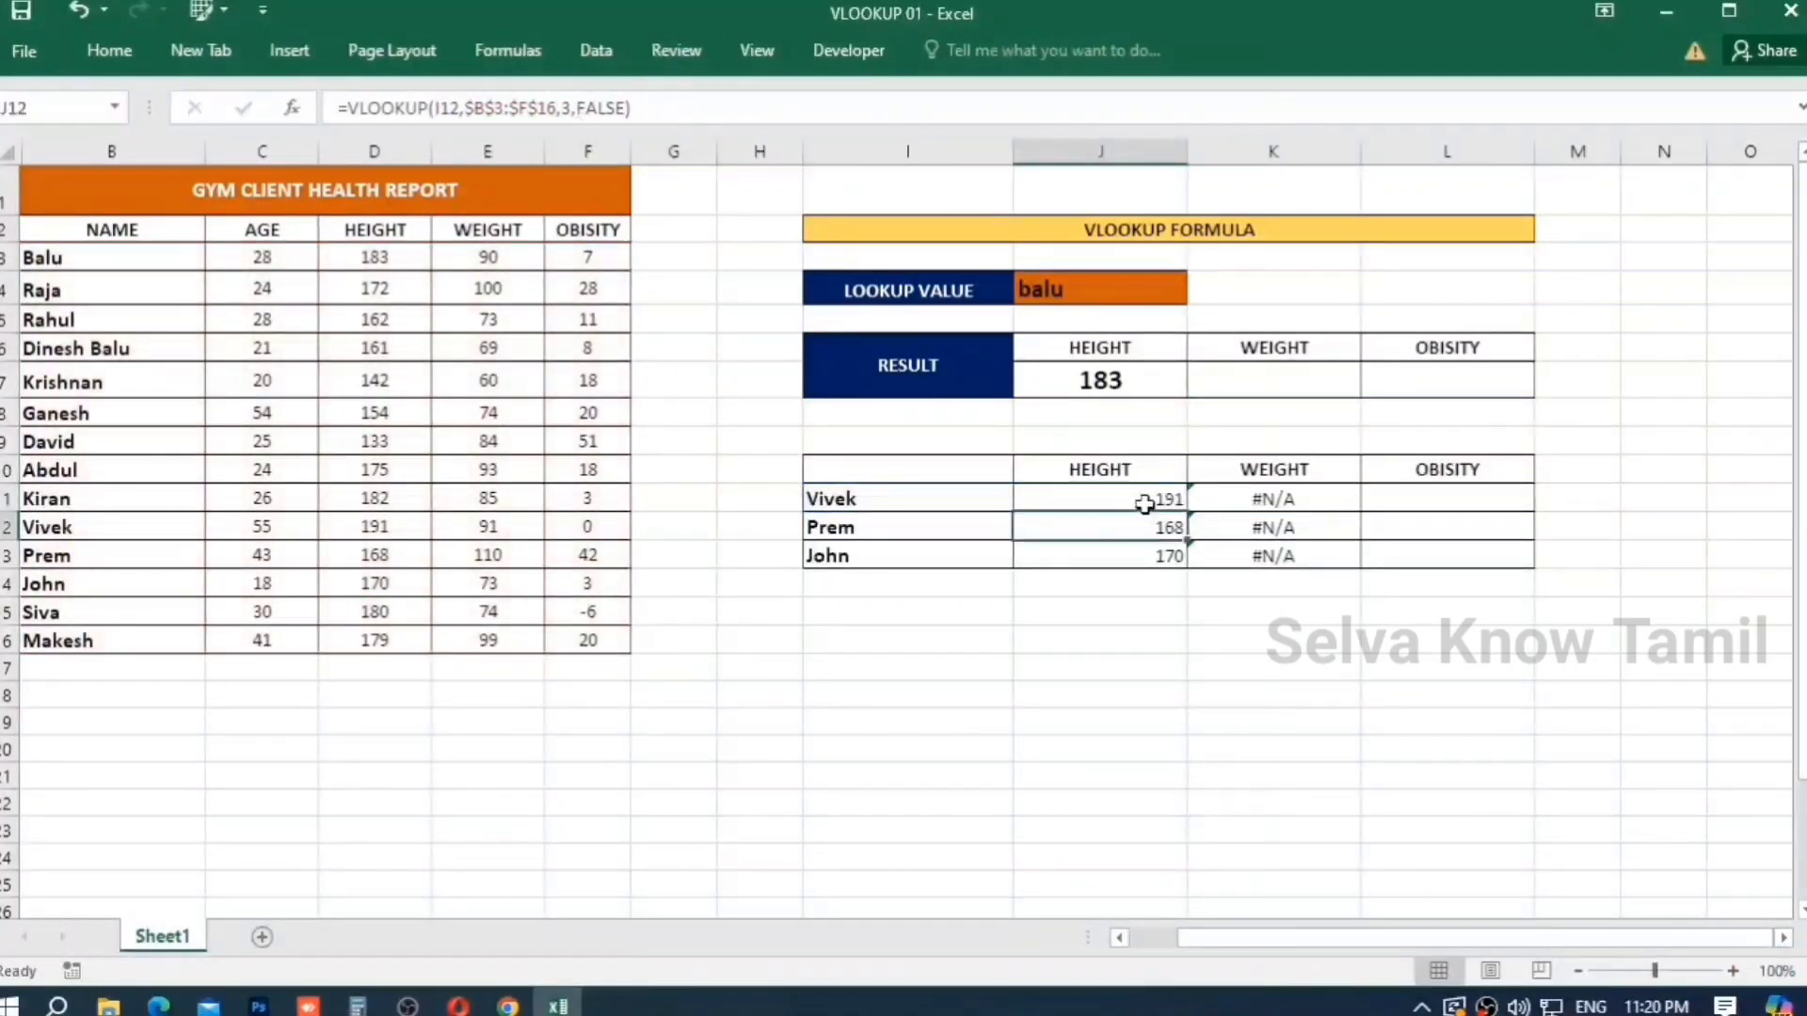
click(1144, 505)
drag(1187, 510, 1300, 555)
Set the column index of the VLOOKUP in K11 to 4 for WEIGHT and fill it down through K13.
click(1307, 496)
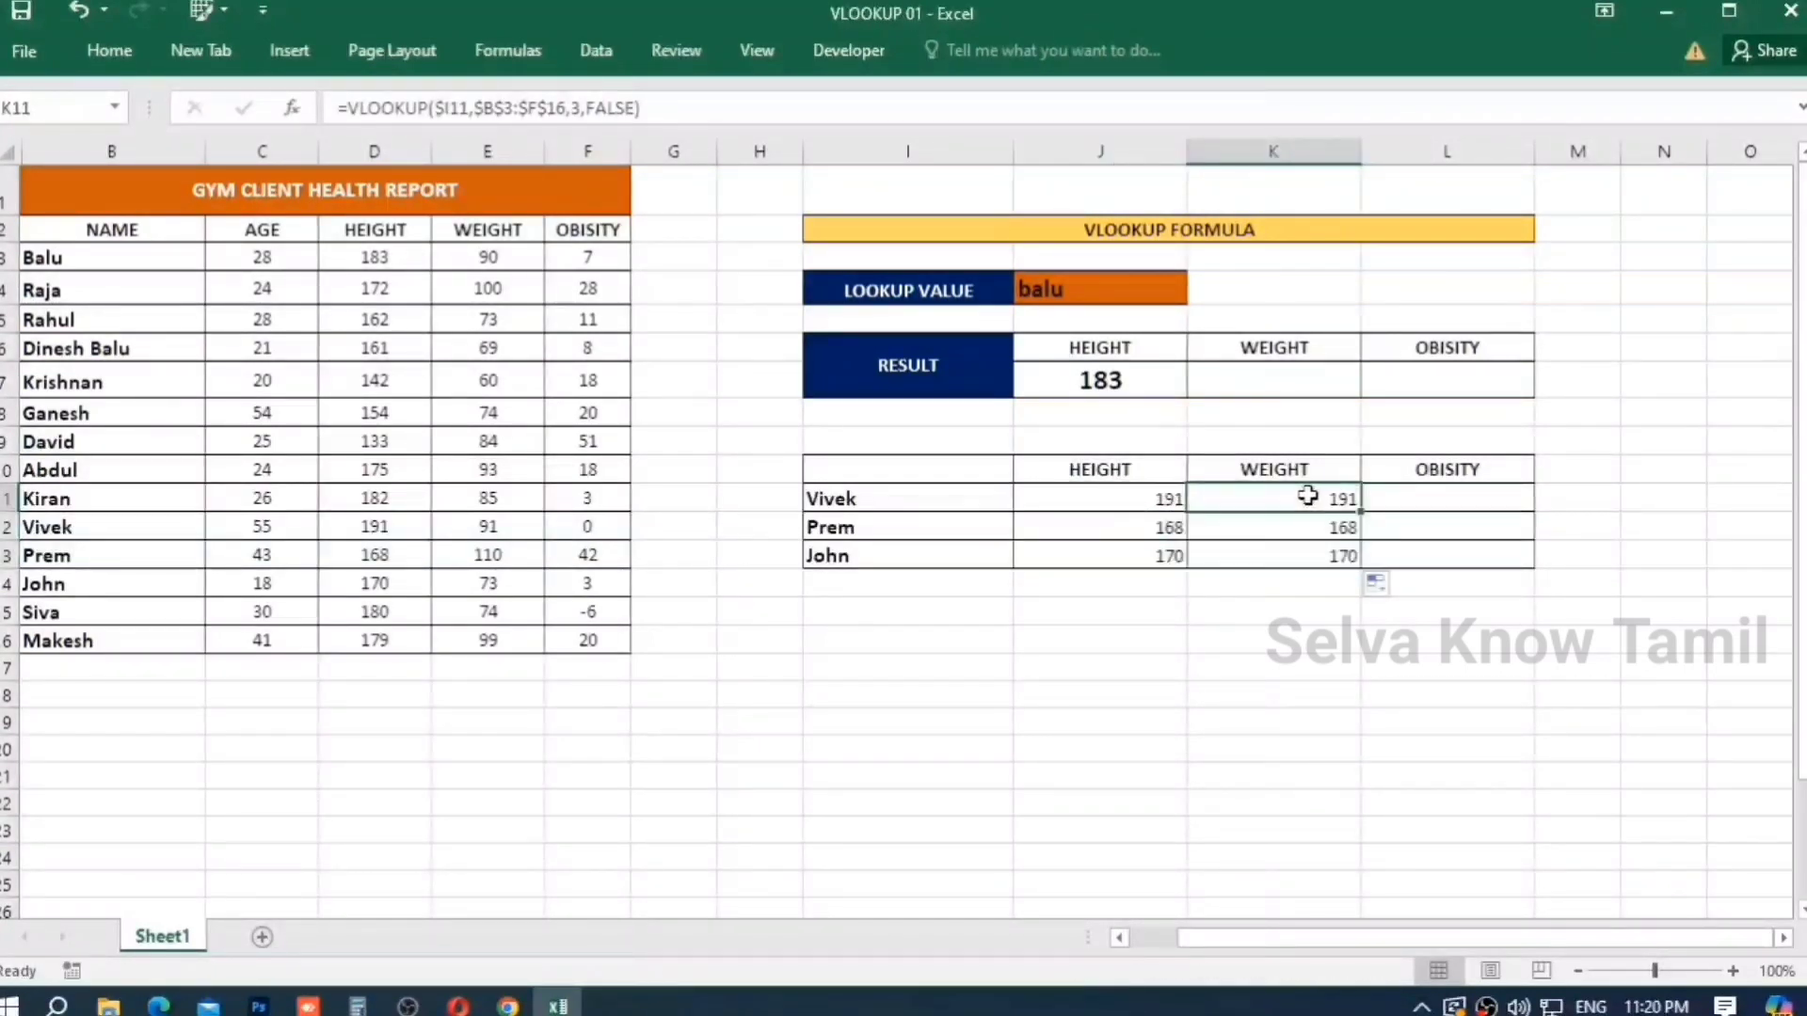
click(585, 112)
key(BackSpace)
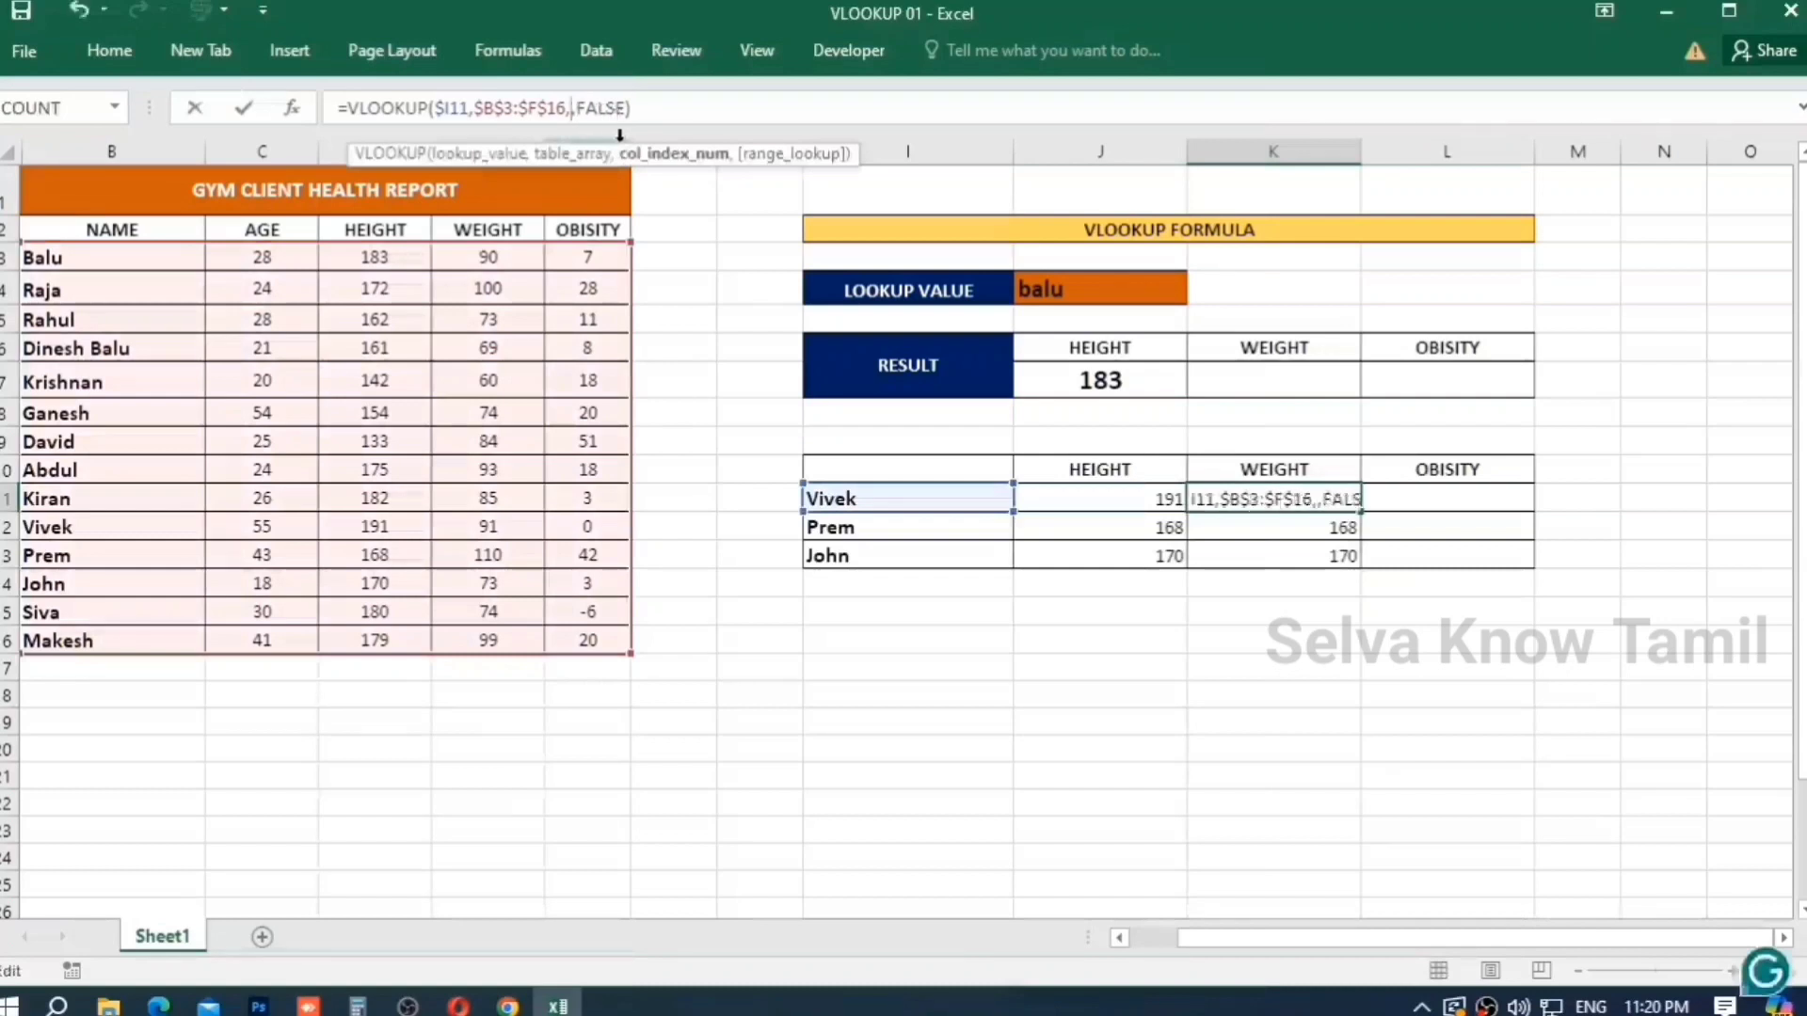
text(3)
key(Return)
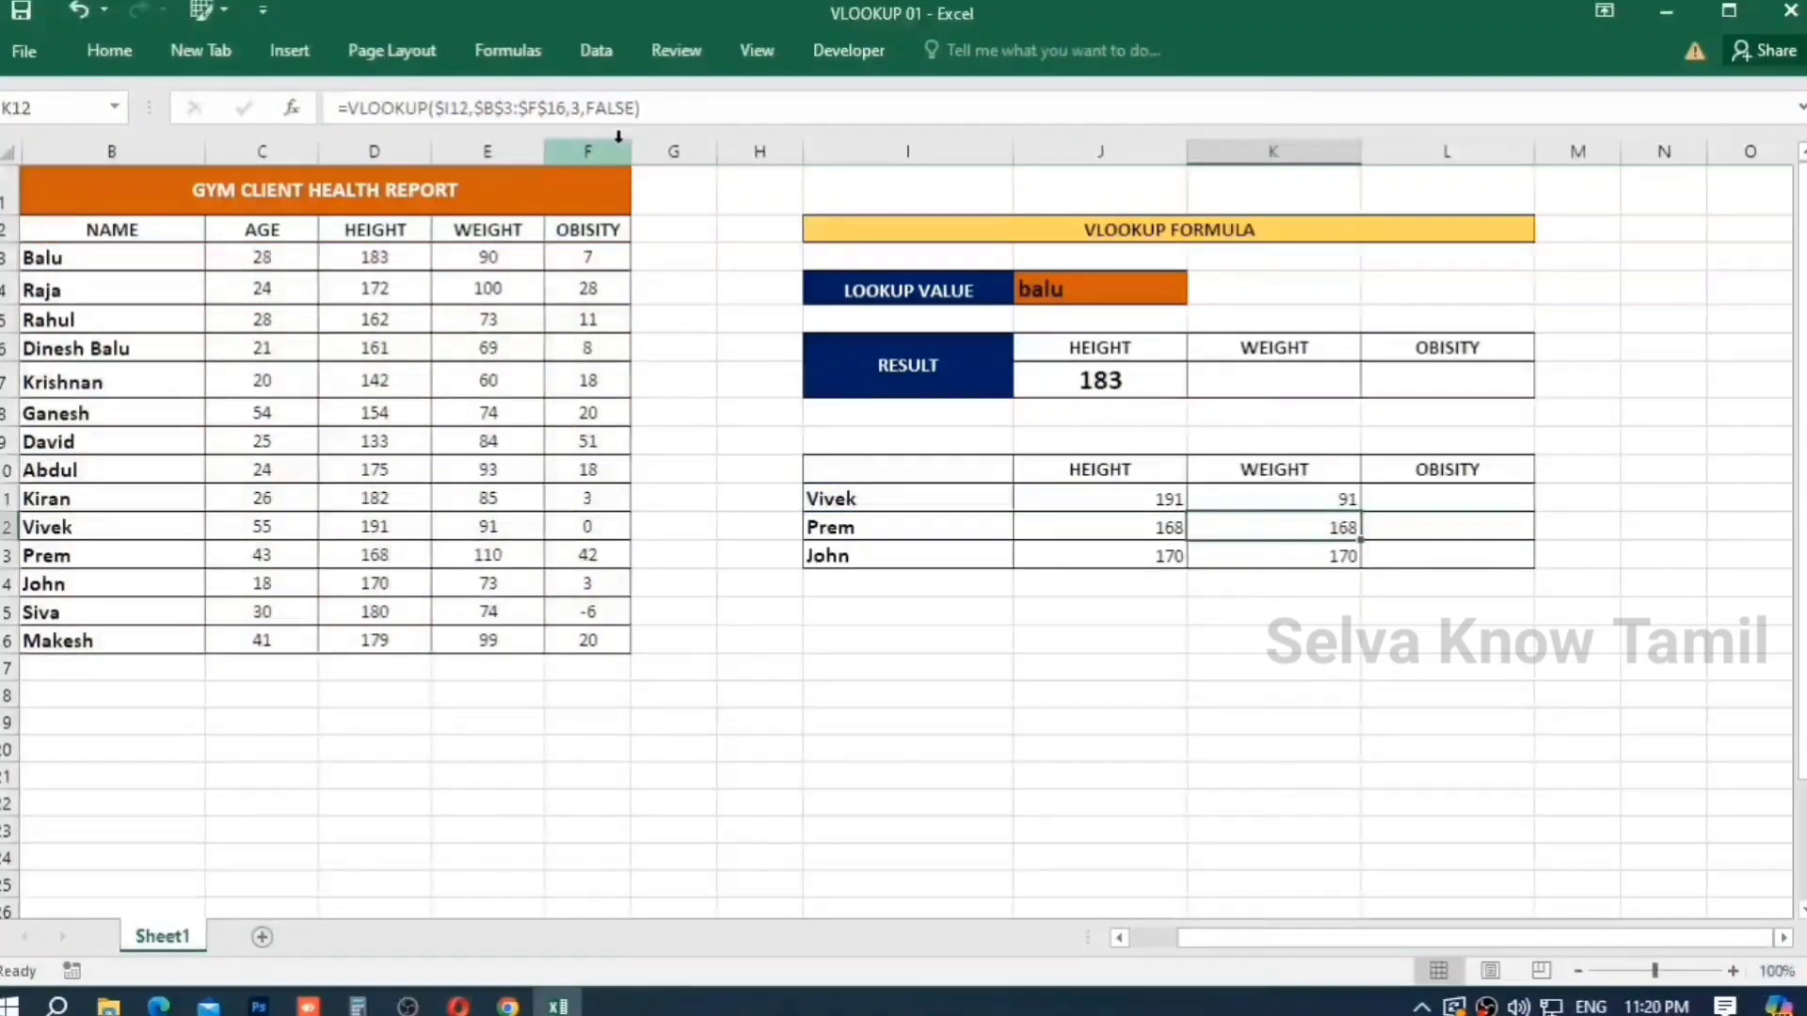
click(1331, 484)
drag(1361, 513, 1370, 565)
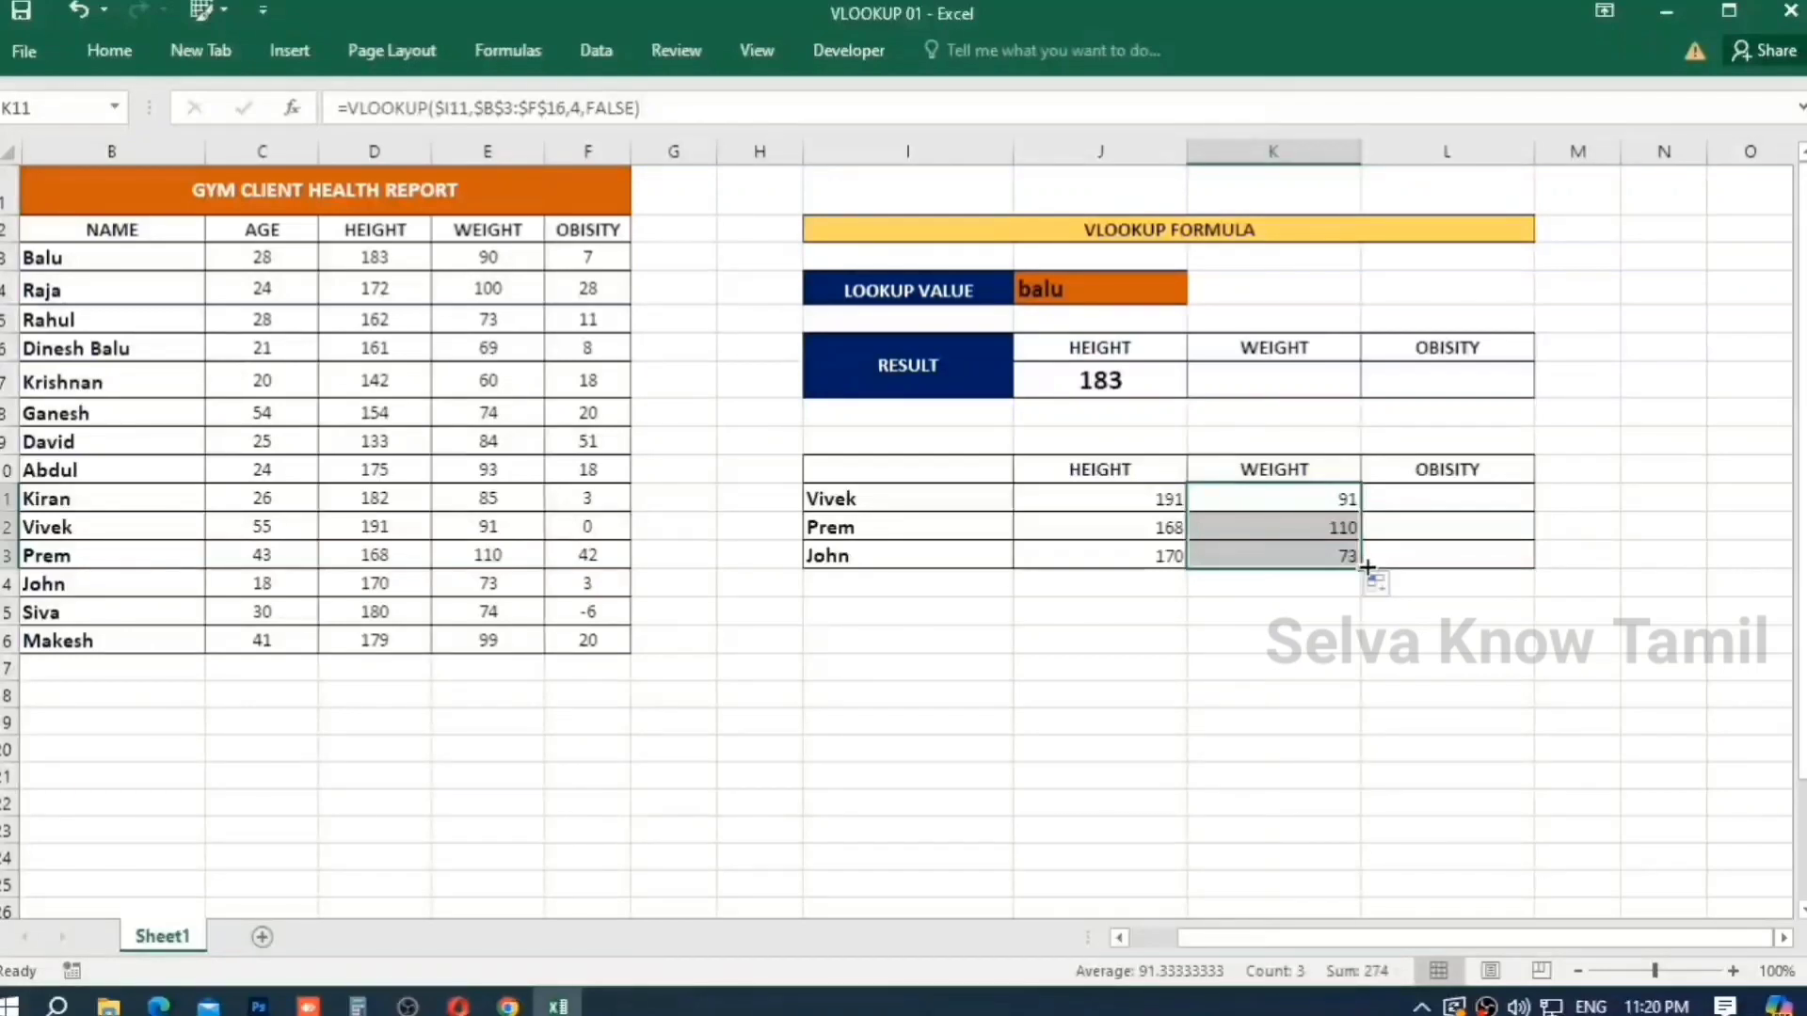